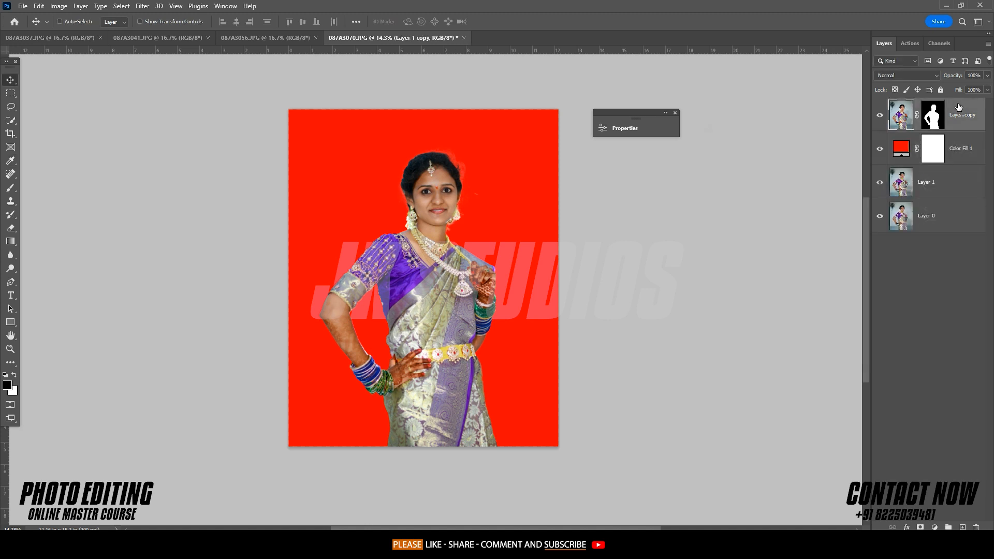
# Step: Scale down the cut-out standing figure and position it lower in the centre of the red canvas
pyautogui.hotkey('ctrl', 't')
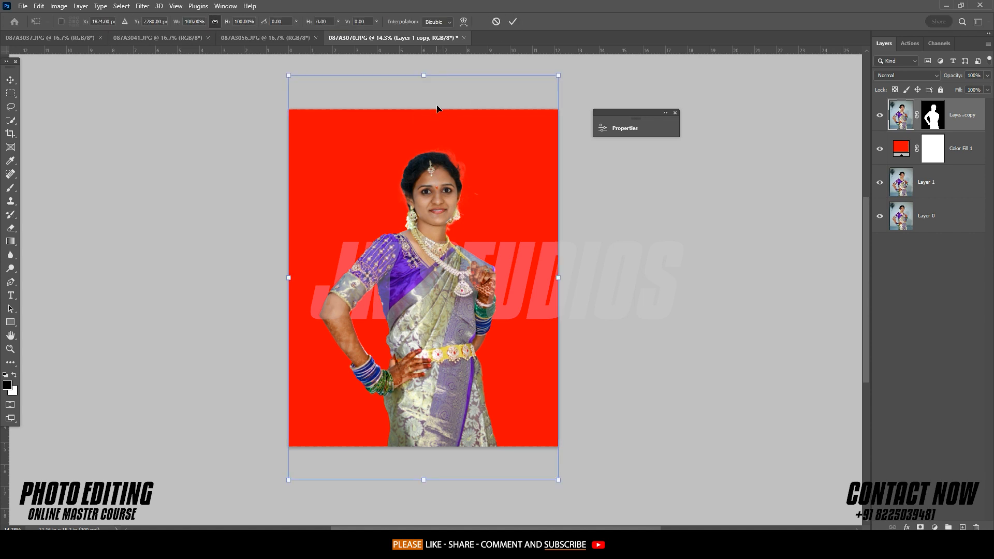
pyautogui.moveTo(424, 75); pyautogui.dragTo(425, 131)
pyautogui.moveTo(438, 162); pyautogui.dragTo(445, 181)
pyautogui.click(513, 22)
pyautogui.scroll(1, 470, 163)
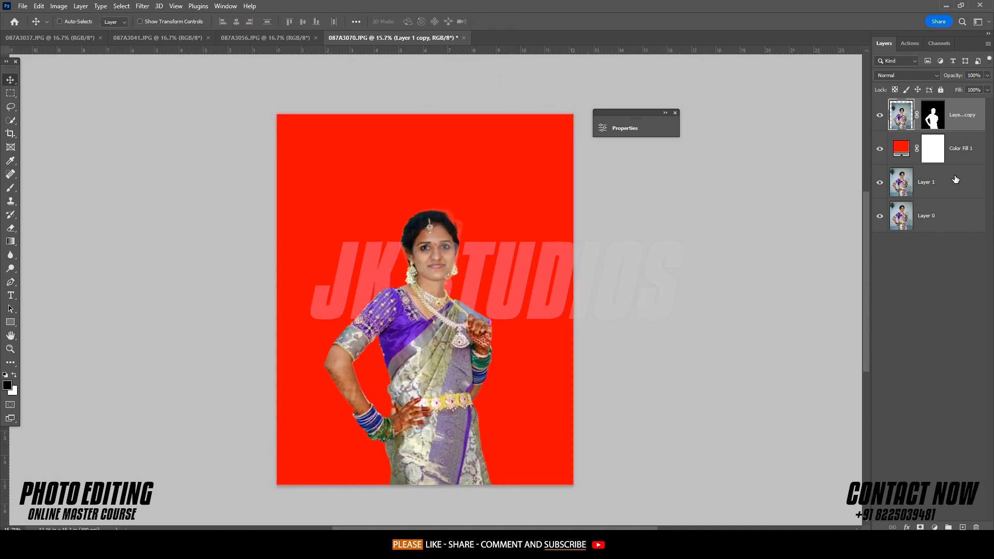
# Step: Select the red Color Fill layer in the composite, and duplicate the background layer of 087A3056.JPG
pyautogui.click(955, 179)
pyautogui.click(955, 150)
pyautogui.click(254, 36)
pyautogui.scroll(-2, 369, 150)
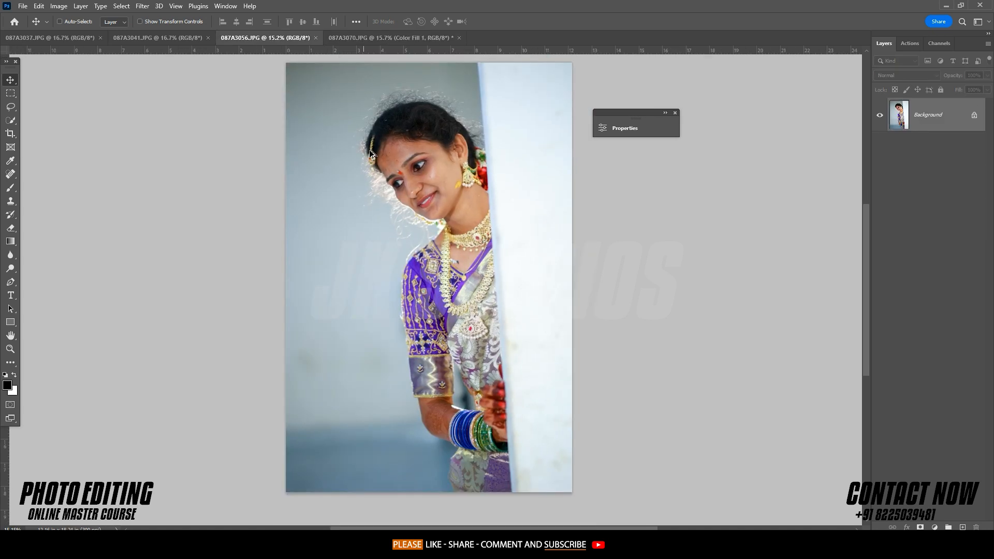
pyautogui.scroll(5, 434, 156)
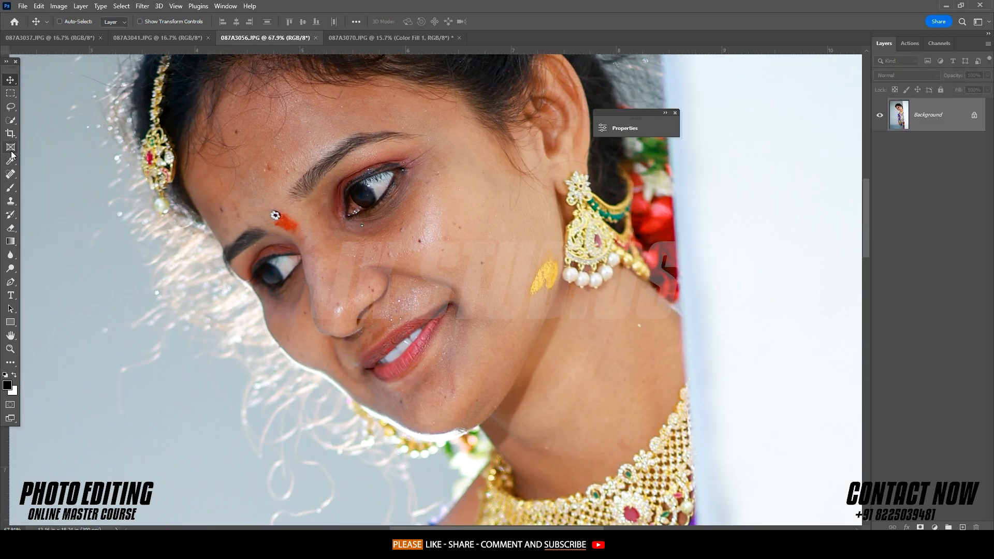
pyautogui.click(11, 174)
pyautogui.hotkey('ctrl', 'j')
# Step: Remove the blemishes on the cheek, under the eye and on the neck with the Spot Healing Brush at 28 px
pyautogui.scroll(3, 438, 243)
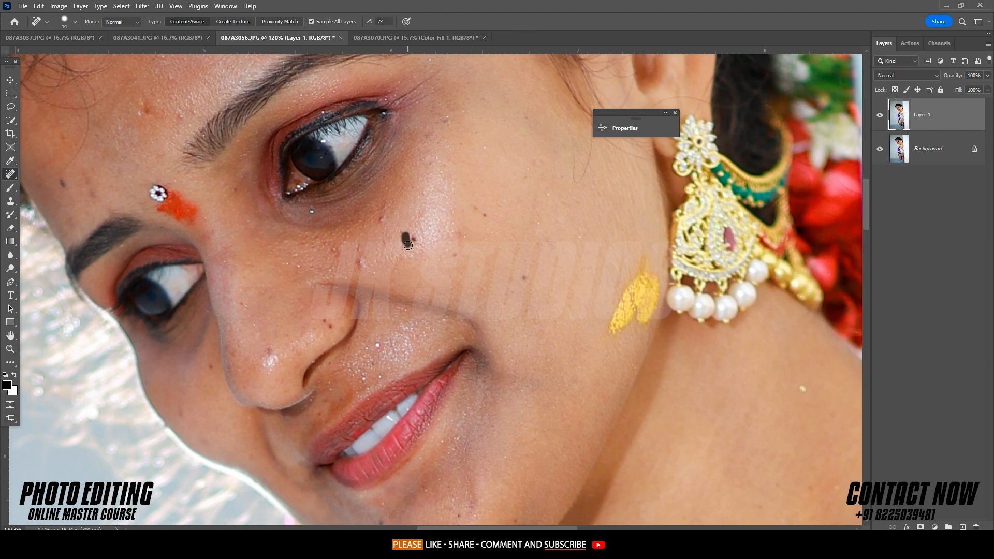
pyautogui.press(']')
pyautogui.moveTo(408, 245); pyautogui.dragTo(355, 248)
pyautogui.moveTo(379, 219); pyautogui.dragTo(386, 211)
pyautogui.scroll(-3, 461, 228)
pyautogui.press(']')
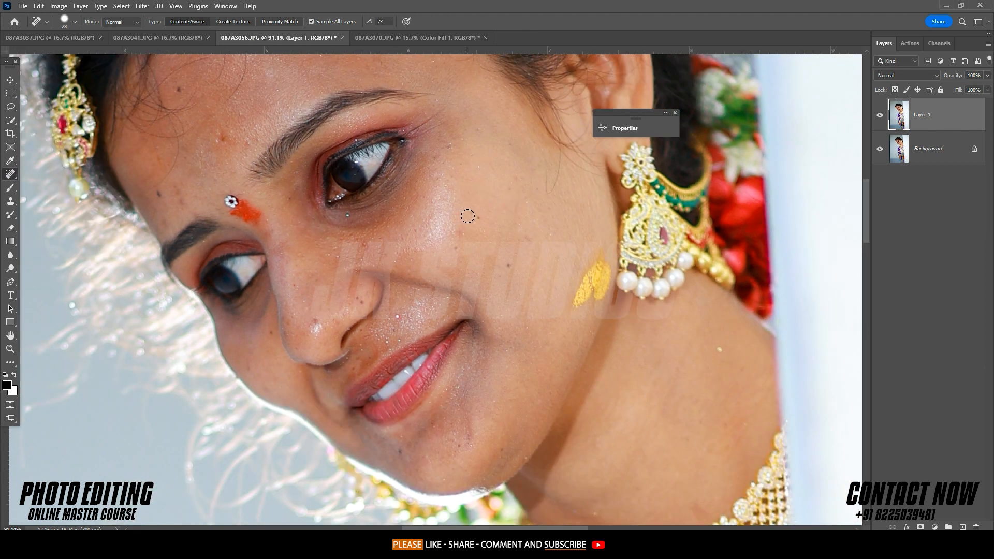
pyautogui.moveTo(471, 216); pyautogui.dragTo(480, 230)
pyautogui.click(455, 252)
pyautogui.moveTo(724, 357); pyautogui.dragTo(735, 342)
# Step: Heal the remaining spots around the nose, far cheek and forehead of the side portrait
pyautogui.moveTo(419, 318); pyautogui.dragTo(521, 315)
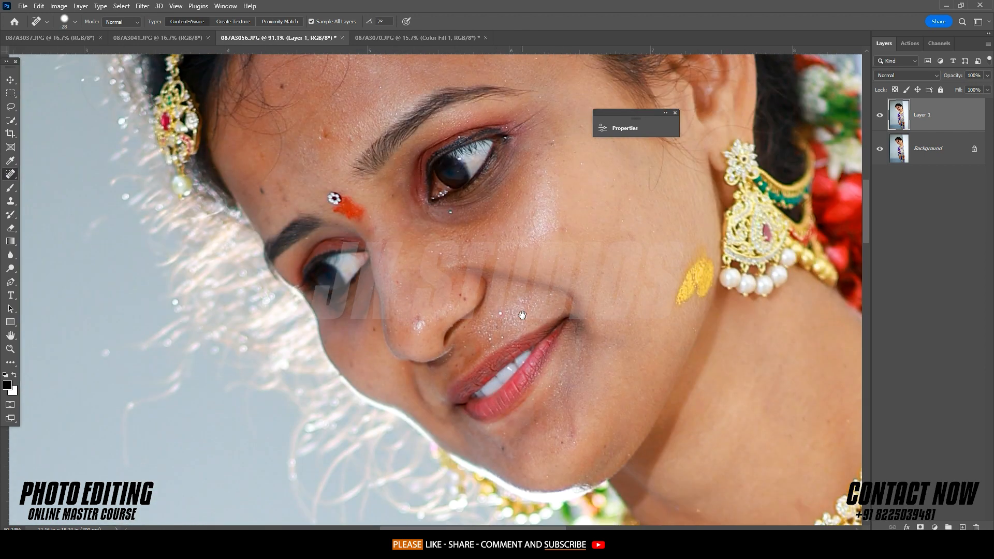
pyautogui.moveTo(415, 280); pyautogui.dragTo(443, 393)
pyautogui.moveTo(339, 254); pyautogui.dragTo(352, 244)
pyautogui.moveTo(359, 251); pyautogui.dragTo(386, 251)
pyautogui.moveTo(368, 207); pyautogui.dragTo(381, 151)
pyautogui.moveTo(310, 239)
pyautogui.mouseDown()
pyautogui.moveTo(290, 310)
pyautogui.moveTo(316, 326)
pyautogui.mouseUp()
pyautogui.scroll(-2, 468, 326)
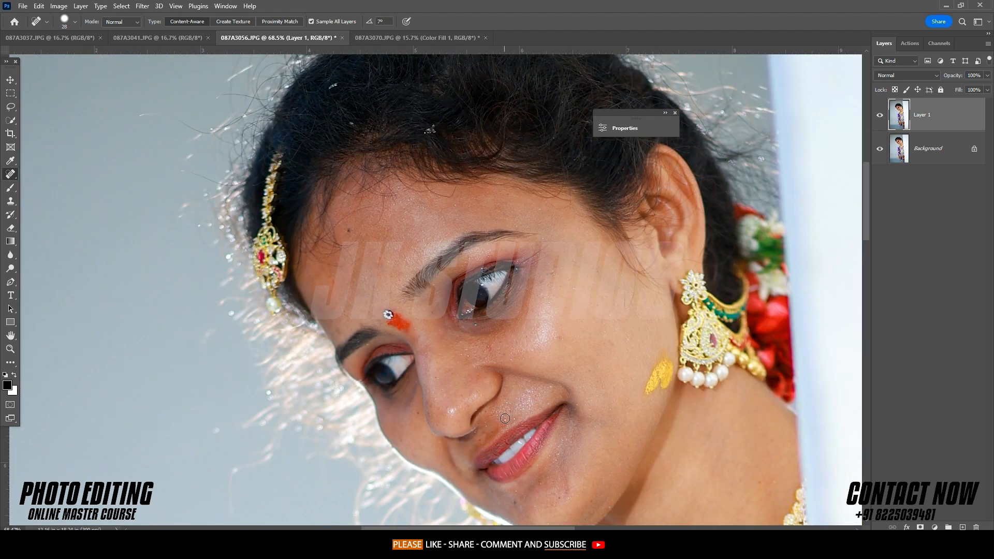
pyautogui.scroll(-3, 435, 250)
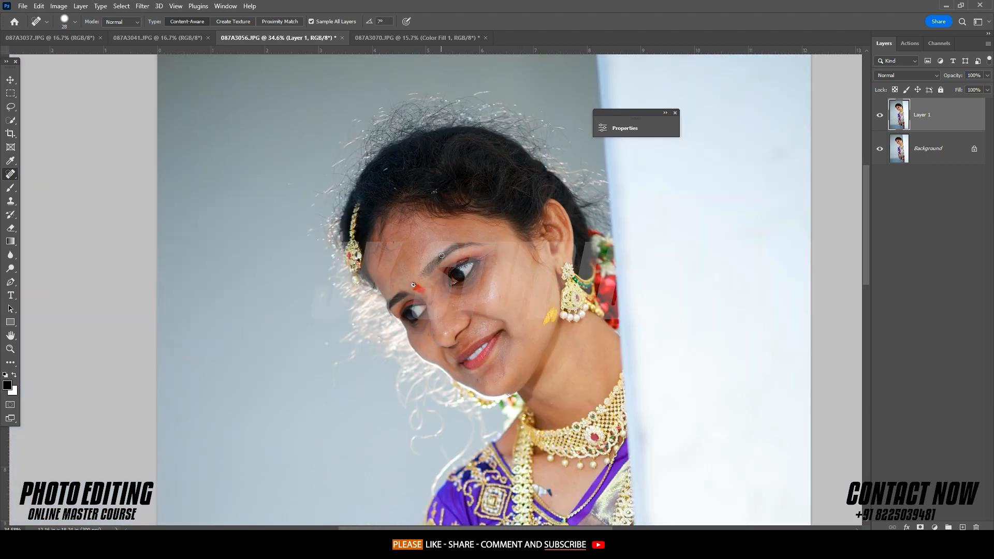
# Step: Duplicate the retouched layer and smooth the skin on the copy with the SkinFiner filter
pyautogui.hotkey('ctrl', 'j')
pyautogui.click(143, 6)
pyautogui.click(170, 84)
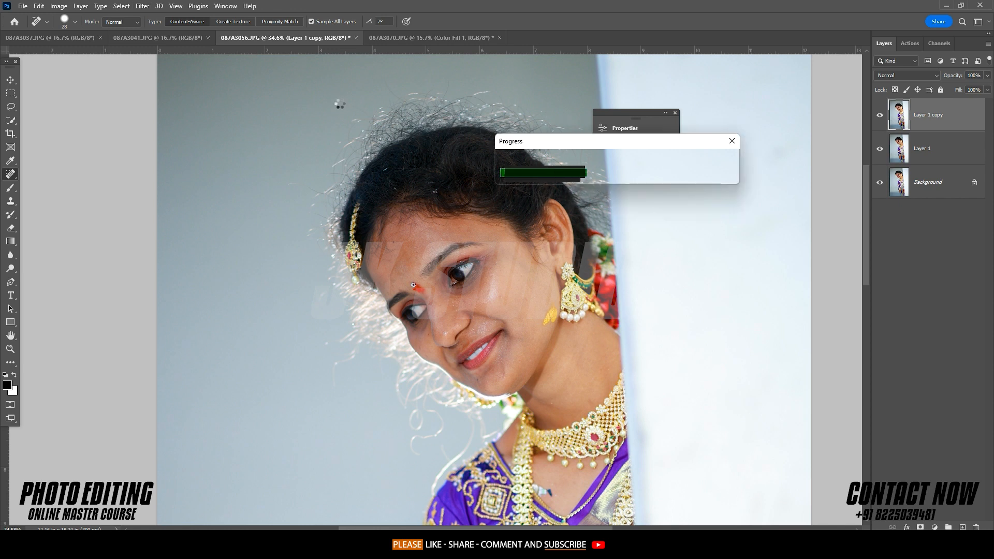
pyautogui.scroll(-4, 466, 189)
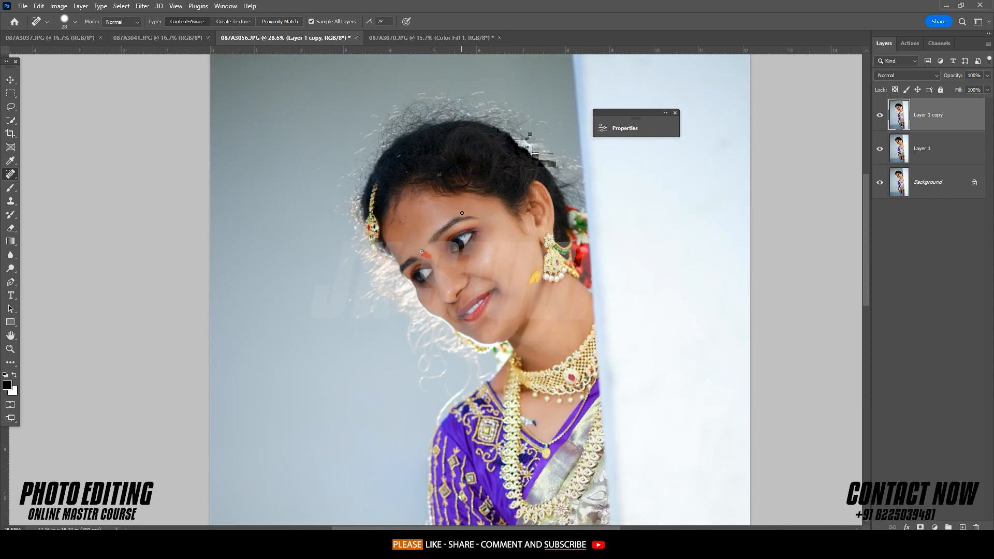
# Step: Copy the smoothed portrait into 087A3070.JPG above the red fill and move it down so the whole head fits the canvas
pyautogui.moveTo(952, 108); pyautogui.dragTo(521, 246)
pyautogui.hotkey('ctrl', 't')
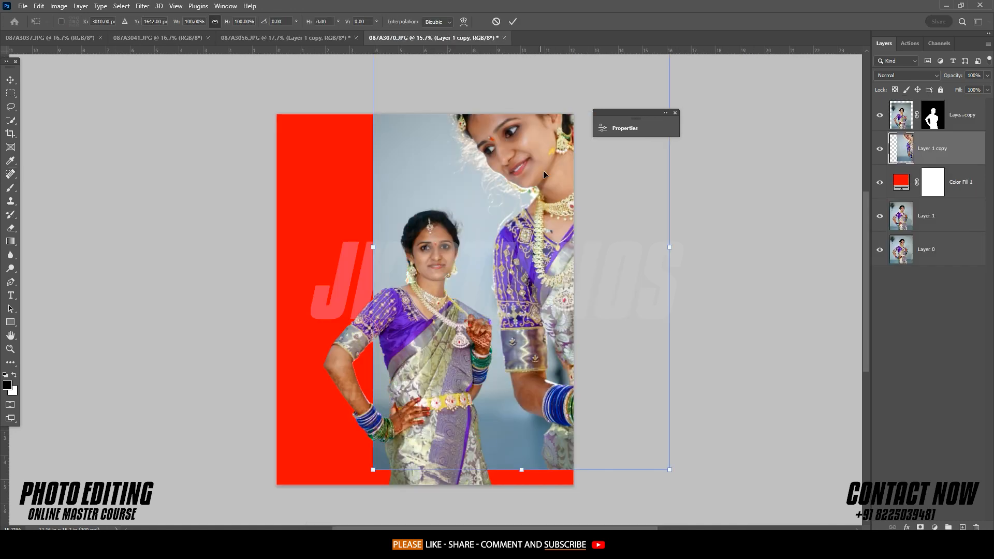
pyautogui.moveTo(552, 161); pyautogui.dragTo(539, 223)
pyautogui.moveTo(741, 205); pyautogui.dragTo(742, 206)
pyautogui.moveTo(637, 221); pyautogui.dragTo(652, 222)
pyautogui.moveTo(740, 210); pyautogui.dragTo(738, 206)
# Step: Enlarge the side portrait to about 106.6% and shift it left behind the standing figure
pyautogui.moveTo(373, 89); pyautogui.dragTo(330, 73)
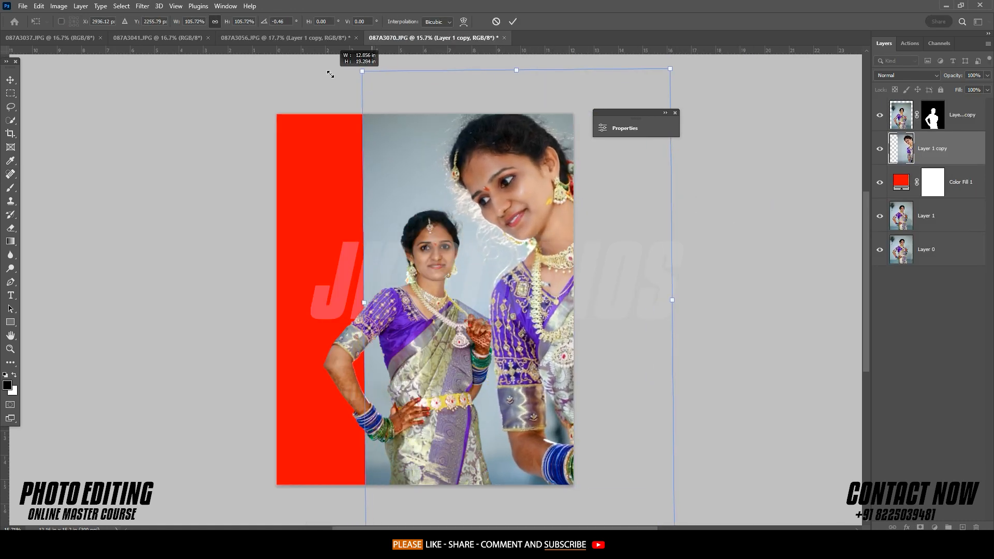
pyautogui.moveTo(436, 132); pyautogui.dragTo(427, 149)
pyautogui.moveTo(729, 209); pyautogui.dragTo(731, 212)
pyautogui.click(513, 21)
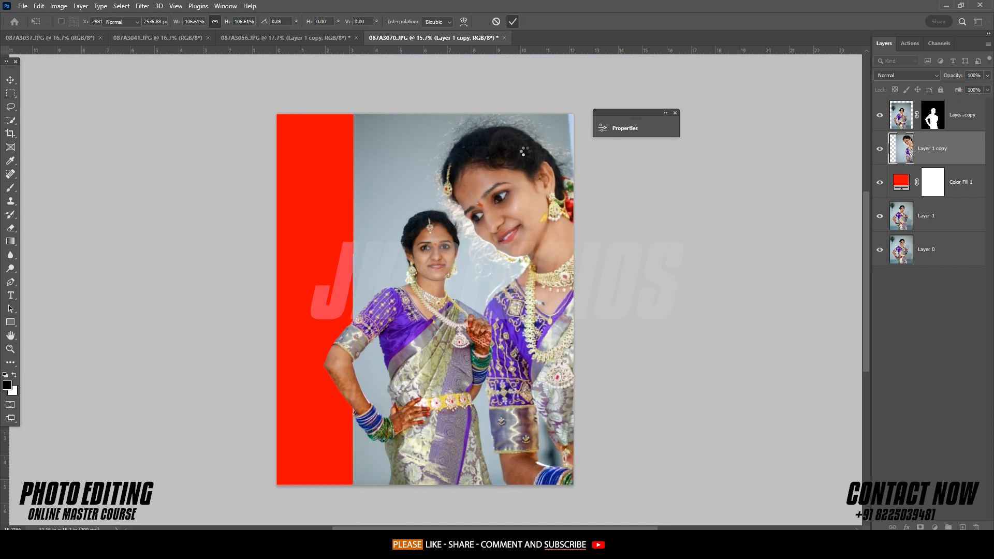
pyautogui.press('j')
pyautogui.click(6, 78)
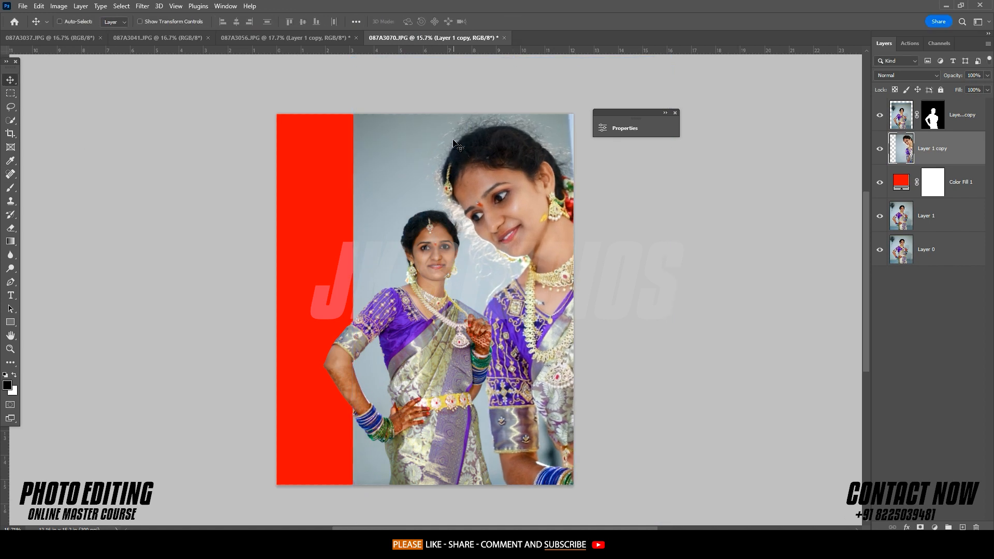
pyautogui.moveTo(453, 140); pyautogui.dragTo(441, 140)
# Step: Add a black mask to the side portrait and reveal its face and shoulders with a large soft white brush
pyautogui.keyDown('alt'); pyautogui.click(920, 527); pyautogui.keyUp('alt')
pyautogui.press('b')
pyautogui.moveTo(509, 215); pyautogui.dragTo(660, 216)
pyautogui.click(603, 224)
pyautogui.moveTo(475, 200); pyautogui.dragTo(420, 205)
pyautogui.click(536, 173)
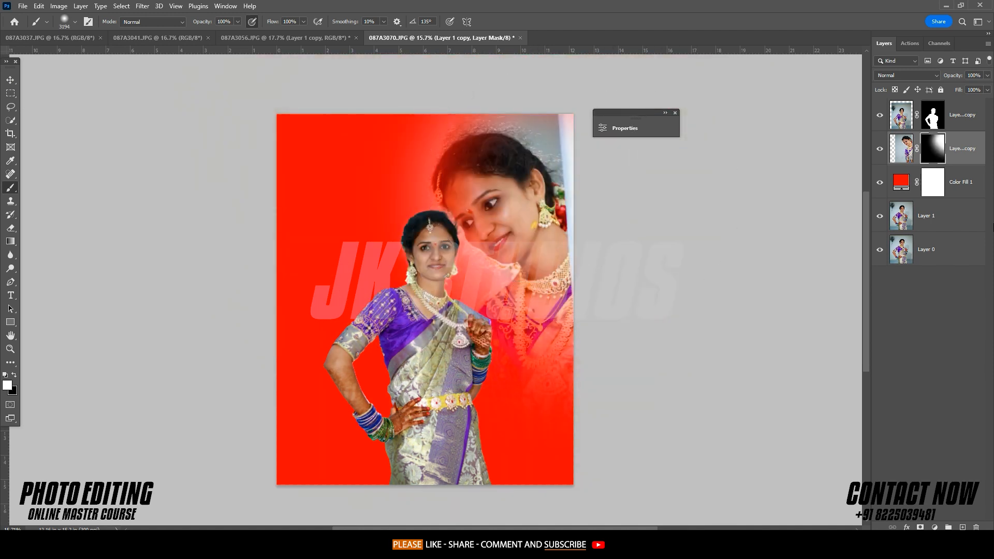
# Step: Change the Color Fill layer to the grey-green 98a3a0 sampled from the portrait's backdrop
pyautogui.doubleClick(901, 182)
pyautogui.click(551, 147)
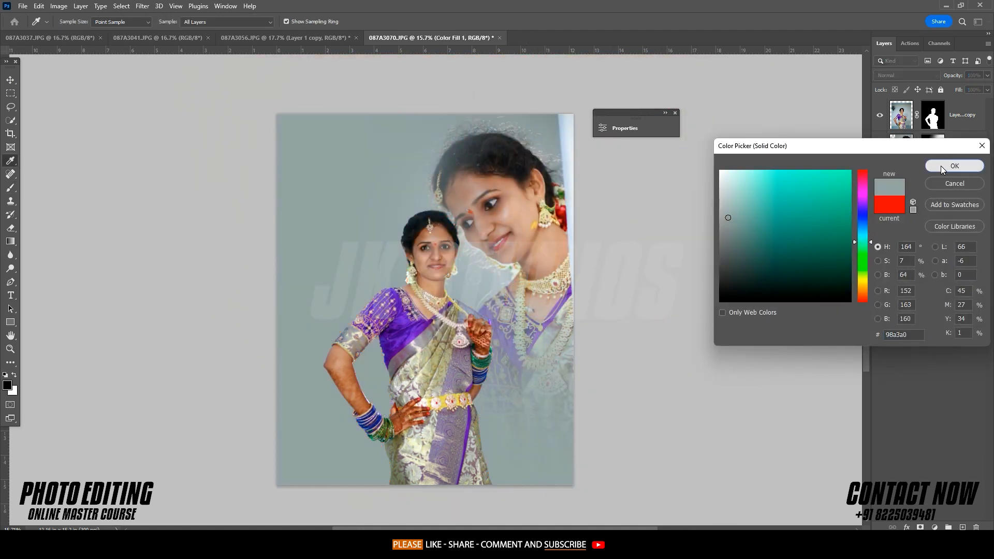
pyautogui.click(940, 166)
# Step: Switch to 087A3037.JPG and duplicate its background layer
pyautogui.click(11, 80)
pyautogui.click(142, 35)
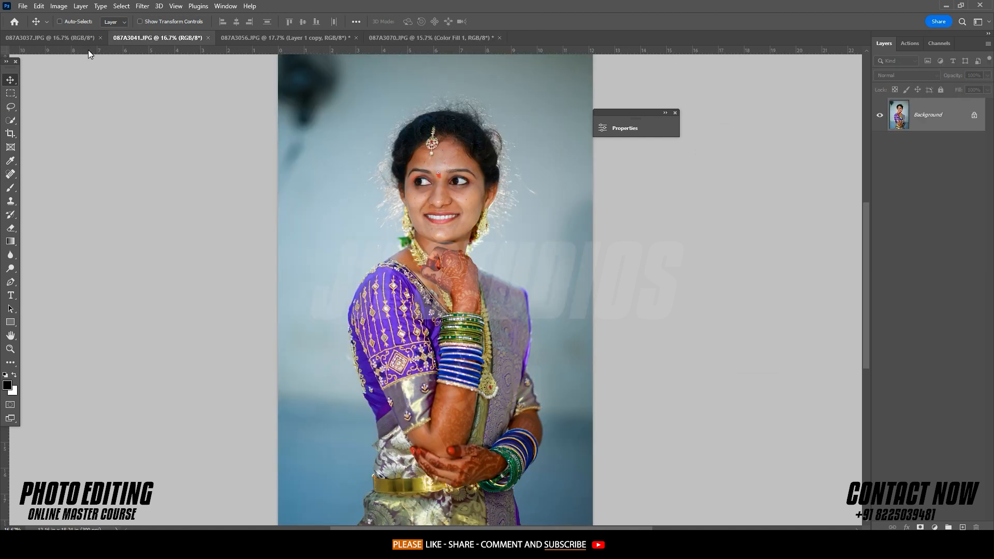
pyautogui.click(92, 39)
pyautogui.scroll(5, 396, 210)
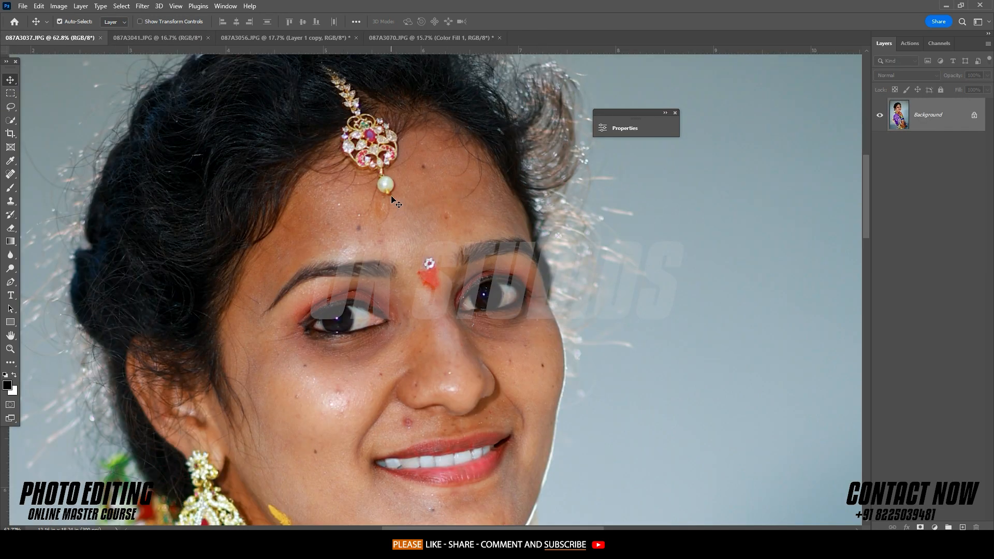
pyautogui.hotkey('ctrl', 'j')
# Step: Remove the blemishes on the near cheek, upper lip and chin with the Spot Healing Brush at 28 px
pyautogui.click(11, 161)
pyautogui.click(10, 174)
pyautogui.moveTo(413, 383); pyautogui.dragTo(455, 268)
pyautogui.scroll(2, 349, 329)
pyautogui.keyDown('alt'); pyautogui.rightClick(353, 327); pyautogui.keyUp('alt')
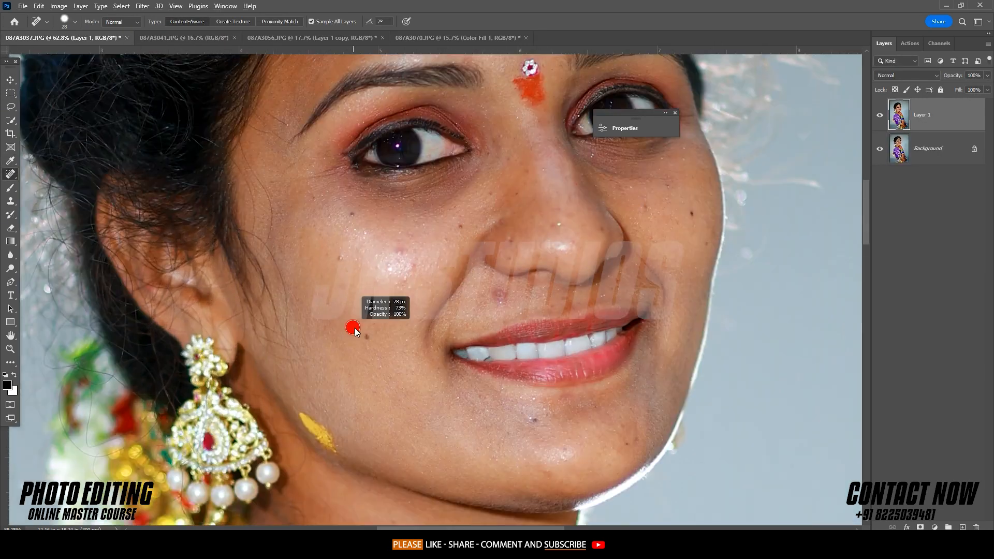
pyautogui.click(366, 336)
pyautogui.moveTo(392, 253); pyautogui.dragTo(410, 265)
pyautogui.click(499, 295)
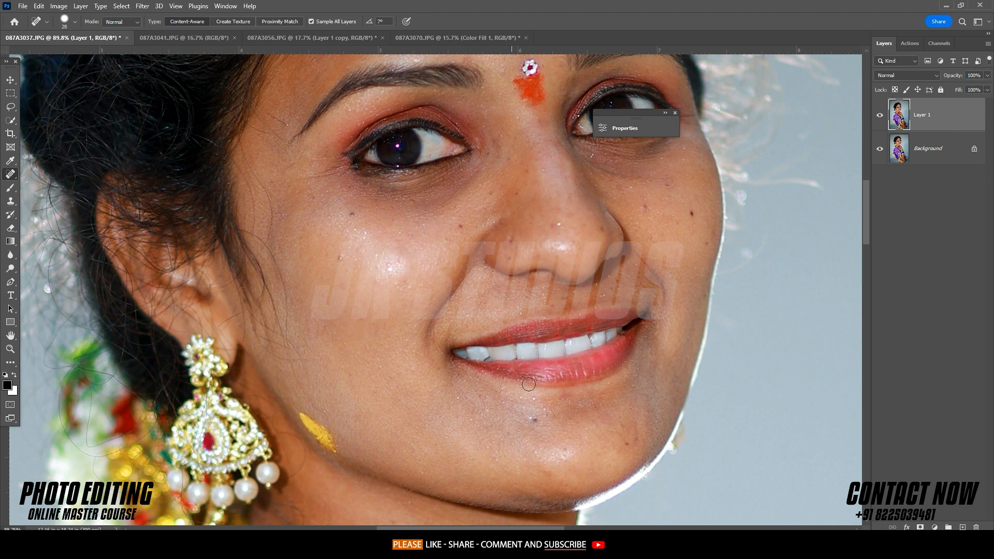
pyautogui.moveTo(541, 388)
pyautogui.mouseDown()
pyautogui.moveTo(565, 372)
pyautogui.moveTo(542, 383)
pyautogui.mouseUp()
# Step: Heal the remaining dark spots on both cheeks, the nose and the forehead of the smiling portrait
pyautogui.moveTo(492, 343); pyautogui.dragTo(509, 436)
pyautogui.click(469, 270)
pyautogui.moveTo(422, 208)
pyautogui.mouseDown()
pyautogui.moveTo(438, 191)
pyautogui.moveTo(496, 197)
pyautogui.moveTo(492, 243)
pyautogui.moveTo(522, 215)
pyautogui.mouseUp()
pyautogui.moveTo(382, 247)
pyautogui.mouseDown()
pyautogui.moveTo(379, 277)
pyautogui.moveTo(343, 284)
pyautogui.moveTo(351, 262)
pyautogui.mouseUp()
pyautogui.moveTo(366, 240)
pyautogui.mouseDown()
pyautogui.moveTo(350, 267)
pyautogui.moveTo(327, 267)
pyautogui.mouseUp()
pyautogui.moveTo(320, 382); pyautogui.dragTo(381, 217)
pyautogui.moveTo(413, 337); pyautogui.dragTo(463, 313)
pyautogui.moveTo(435, 333); pyautogui.dragTo(444, 333)
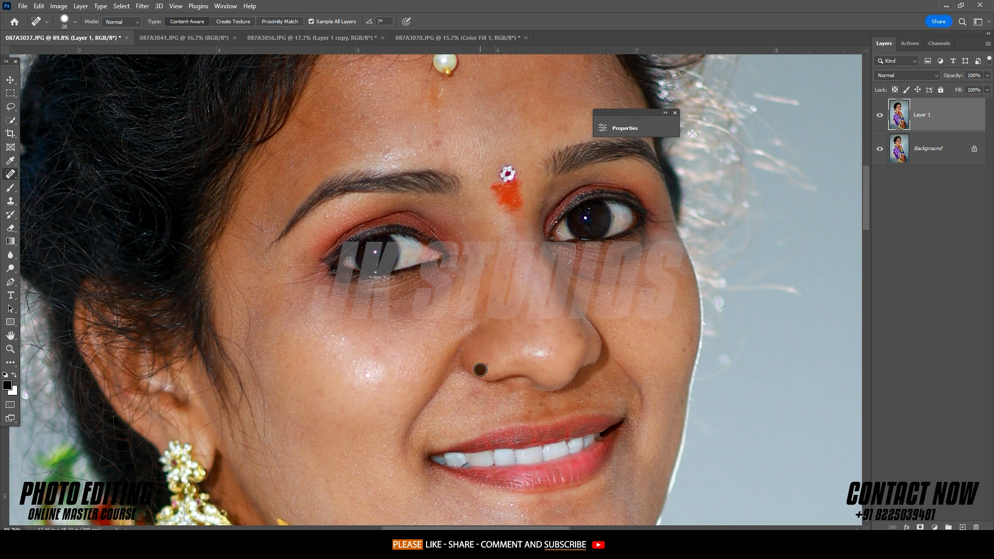
# Step: Heal the small spots on the neck above the necklace
pyautogui.scroll(-3, 579, 270)
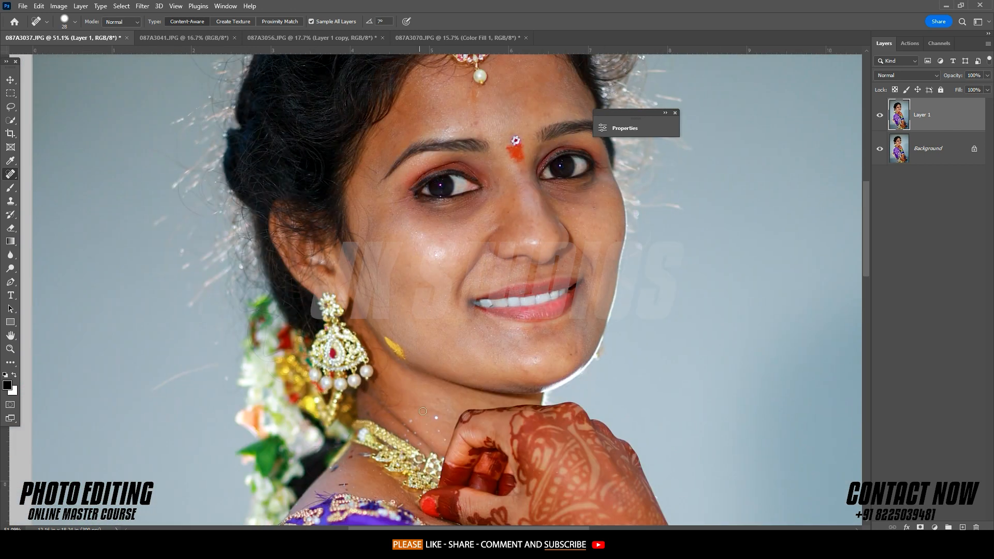
pyautogui.scroll(2, 440, 433)
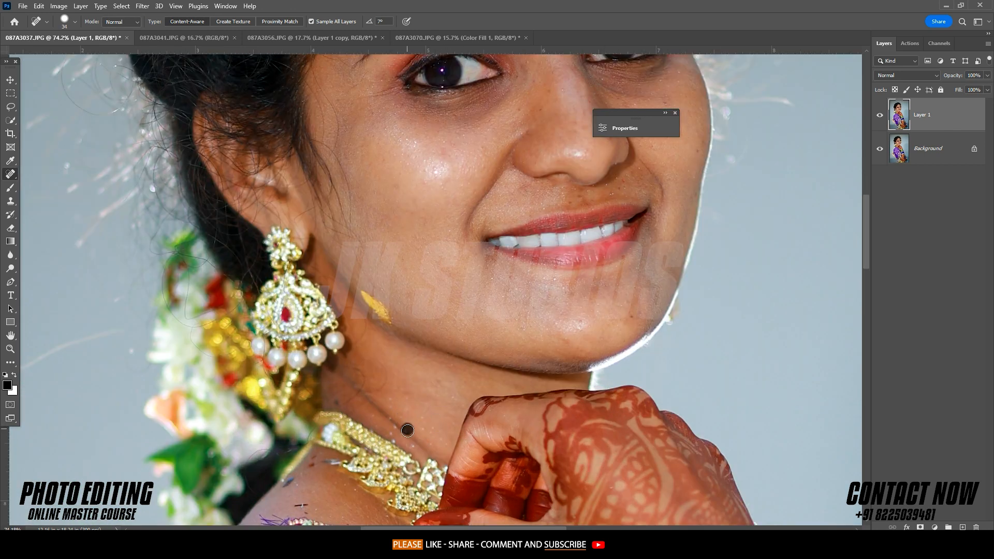
pyautogui.moveTo(387, 320); pyautogui.dragTo(386, 320)
pyautogui.scroll(-3, 387, 319)
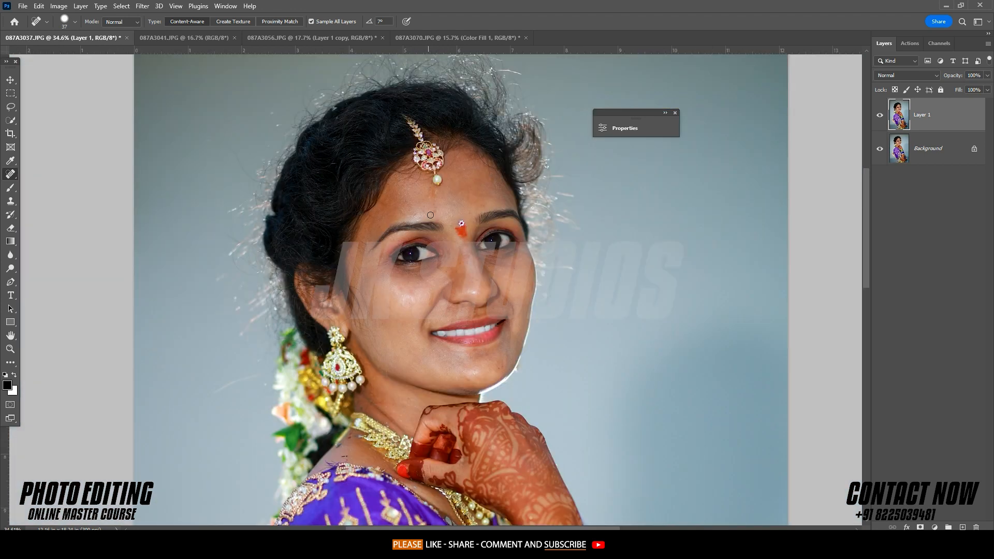
# Step: Duplicate the retouched layer of 087A3037.JPG and apply the SkinFiner filter to the copy
pyautogui.hotkey('ctrl', 'j')
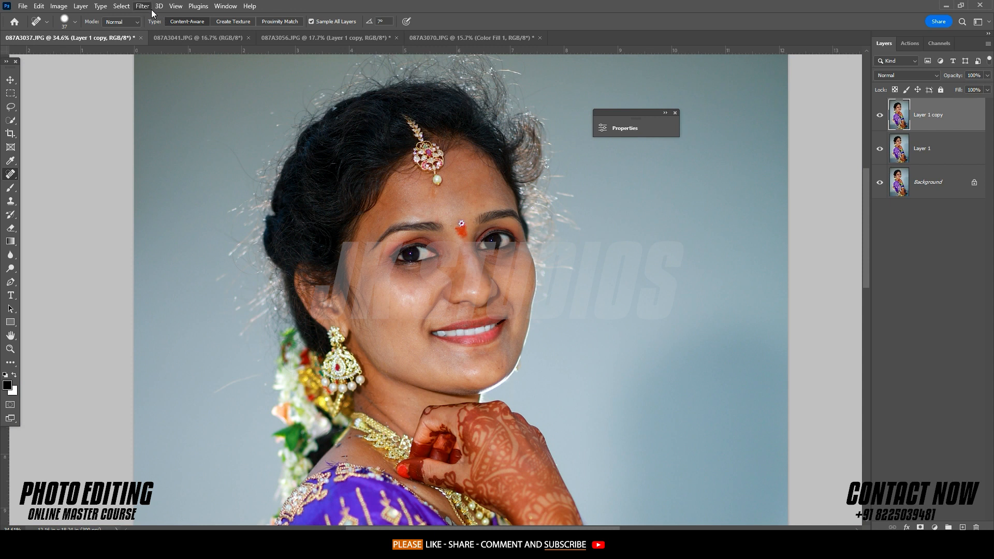
pyautogui.click(150, 9)
pyautogui.click(155, 18)
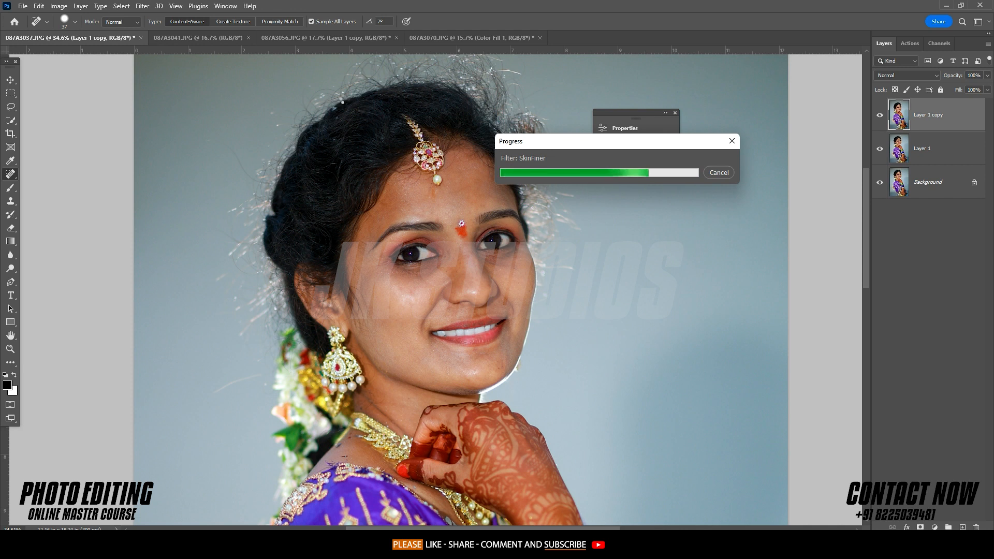
pyautogui.scroll(-3, 436, 223)
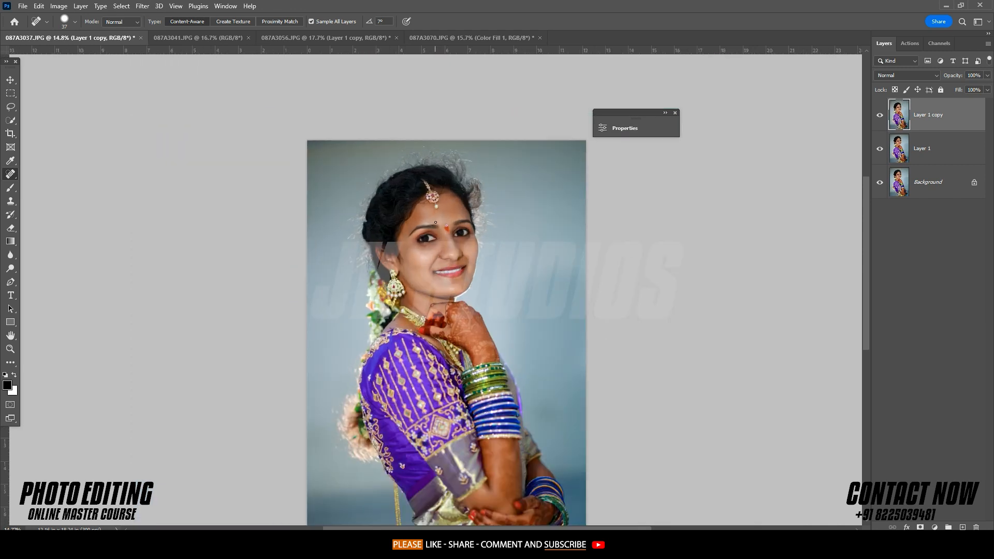
# Step: Copy the smoothed smiling portrait into 087A3070.JPG above the colour fill, scale it to 158.71% and place it on the canvas's left side
pyautogui.scroll(2, 443, 209)
pyautogui.scroll(-2, 457, 205)
pyautogui.moveTo(943, 118); pyautogui.dragTo(389, 307)
pyautogui.hotkey('ctrl', 't')
pyautogui.moveTo(521, 336); pyautogui.dragTo(697, 337)
pyautogui.moveTo(591, 272); pyautogui.dragTo(502, 340)
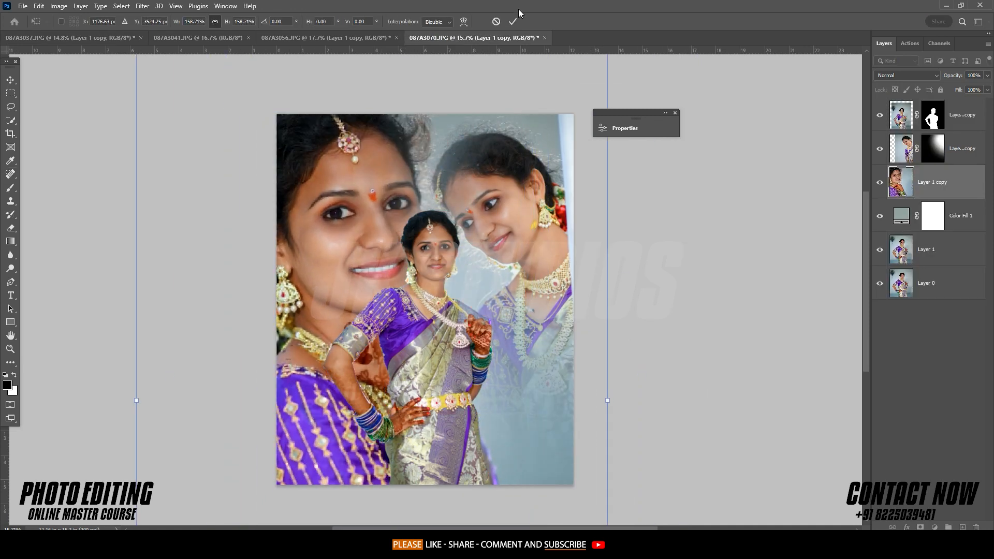
pyautogui.click(513, 21)
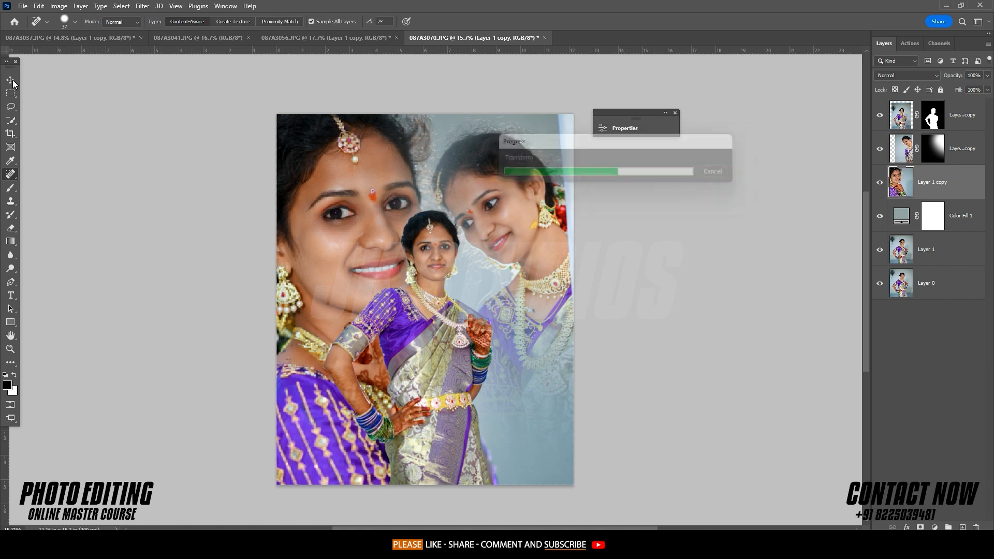
# Step: Add a black mask to the smiling portrait and reveal its face with one dab of a very large soft white brush
pyautogui.keyDown('alt'); pyautogui.click(921, 527); pyautogui.keyUp('alt')
pyautogui.press('b')
pyautogui.keyDown('alt'); pyautogui.rightClick(390, 200); pyautogui.keyUp('alt')
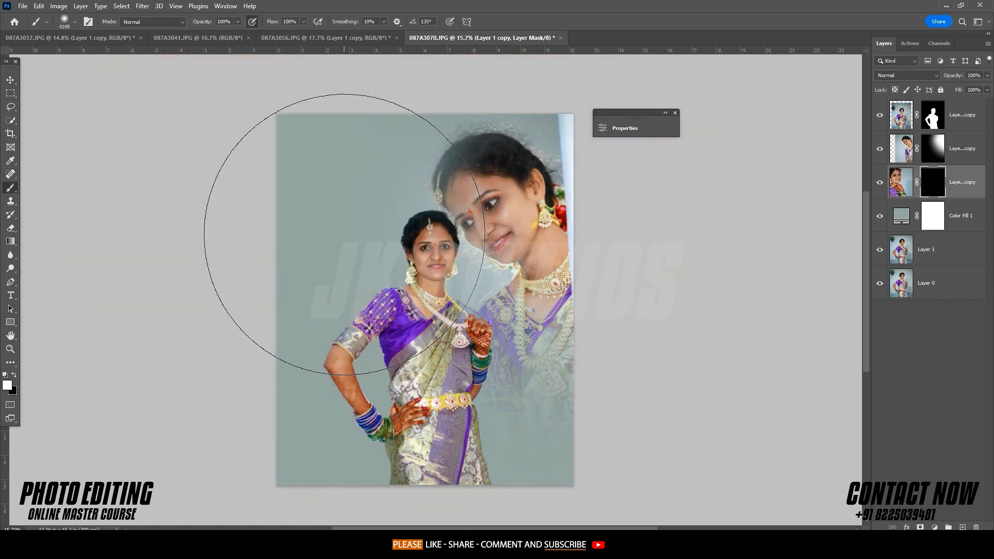
pyautogui.click(342, 234)
# Step: Shift the side portrait toward the canvas's right edge and change the area surrounding the canvas to white
pyautogui.click(10, 80)
pyautogui.click(965, 154)
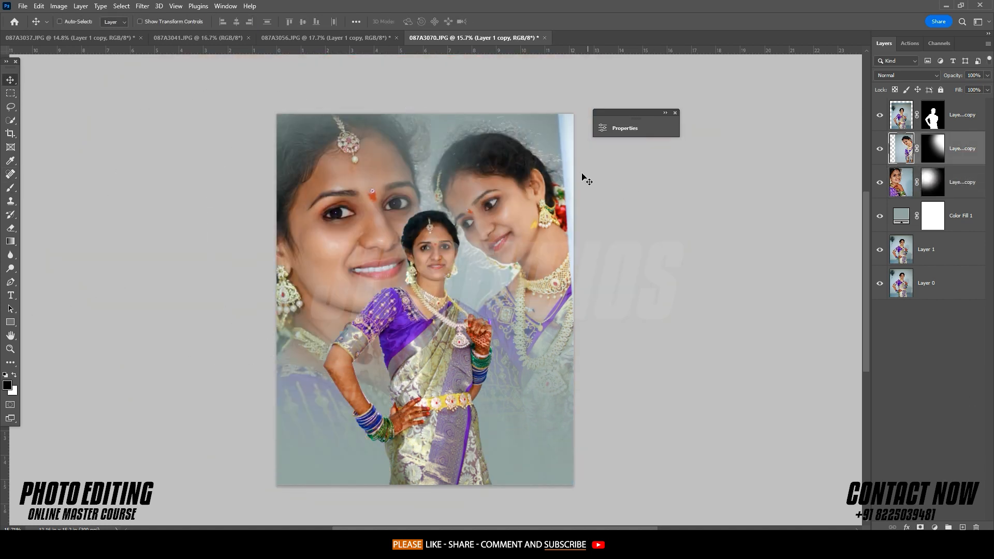
pyautogui.moveTo(568, 170); pyautogui.dragTo(584, 165)
pyautogui.rightClick(671, 183)
pyautogui.click(691, 234)
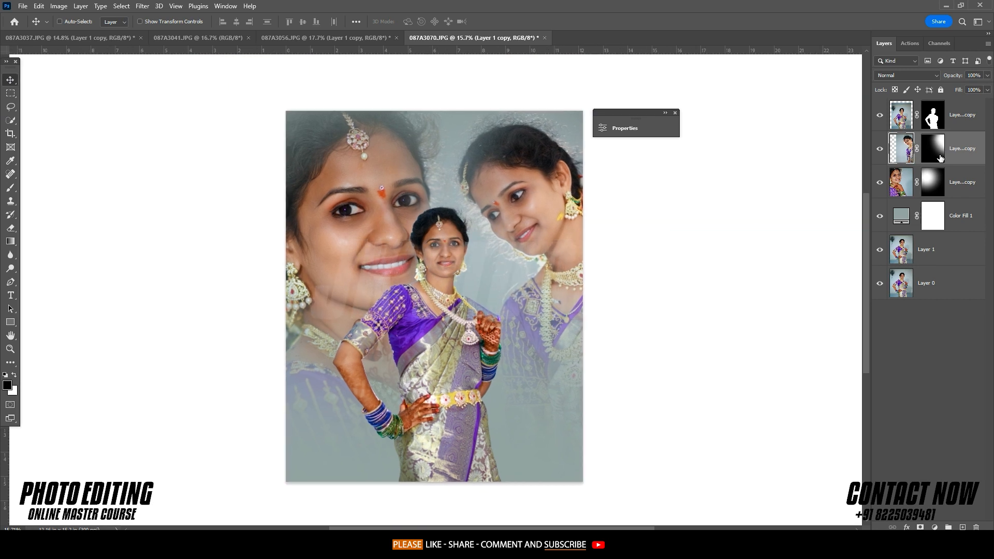
# Step: Add a Color Lookup adjustment above the side portrait layer and load the Bleach Bypass.look 3D LUT
pyautogui.click(934, 527)
pyautogui.click(968, 472)
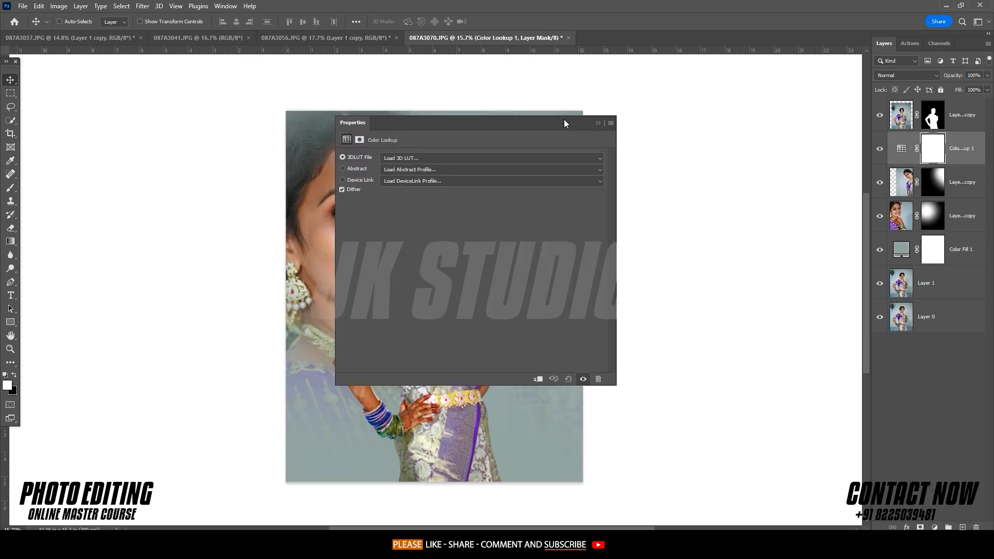
pyautogui.click(797, 139)
pyautogui.click(777, 194)
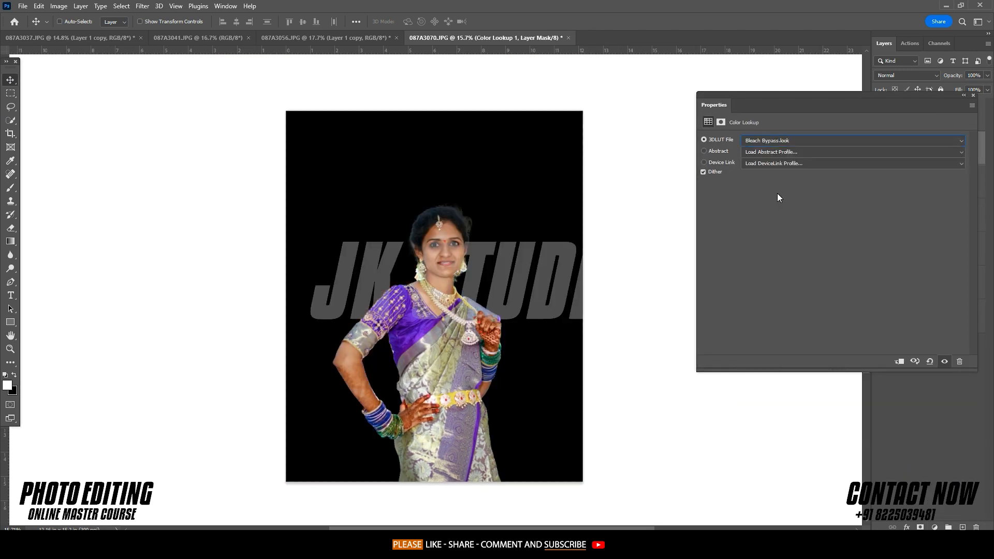
# Step: Browse the Color Lookup adjustment's 3D LUTs and settle on FuturisticBleak.3DL for the background portraits
pyautogui.press('Down')
pyautogui.press('Down')
pyautogui.press('Down')
pyautogui.press('Down')
pyautogui.press('Down')
pyautogui.press('Down')
pyautogui.press('Down')
pyautogui.press('Down')
pyautogui.press('Down')
pyautogui.press('Down')
pyautogui.press('Down')
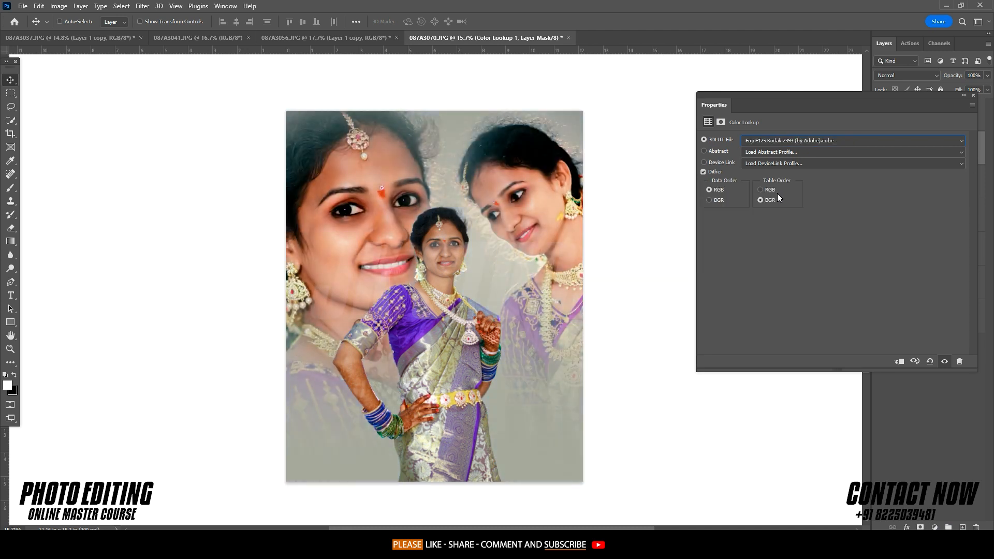
pyautogui.press('Down')
pyautogui.press('Up')
pyautogui.press('Down')
pyautogui.press('Up')
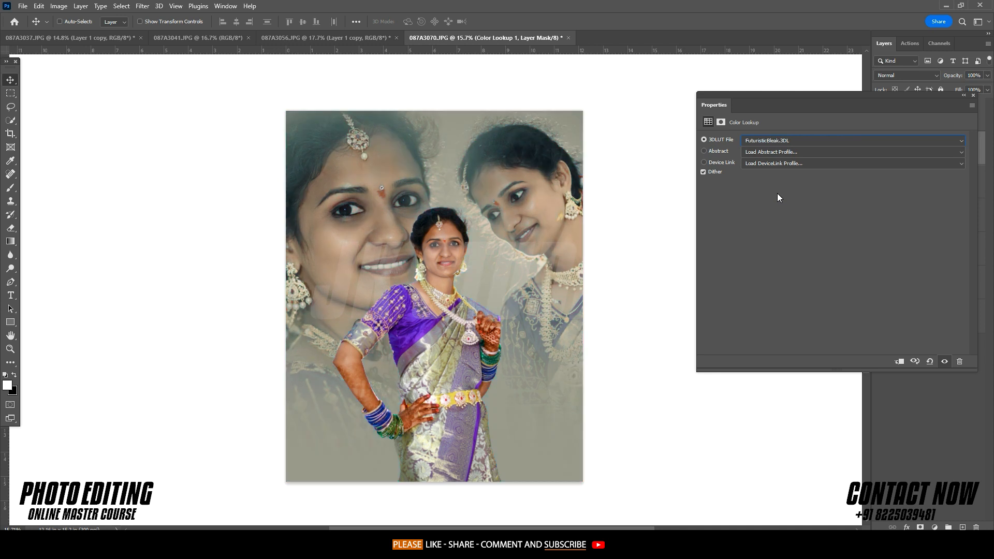
pyautogui.click(960, 94)
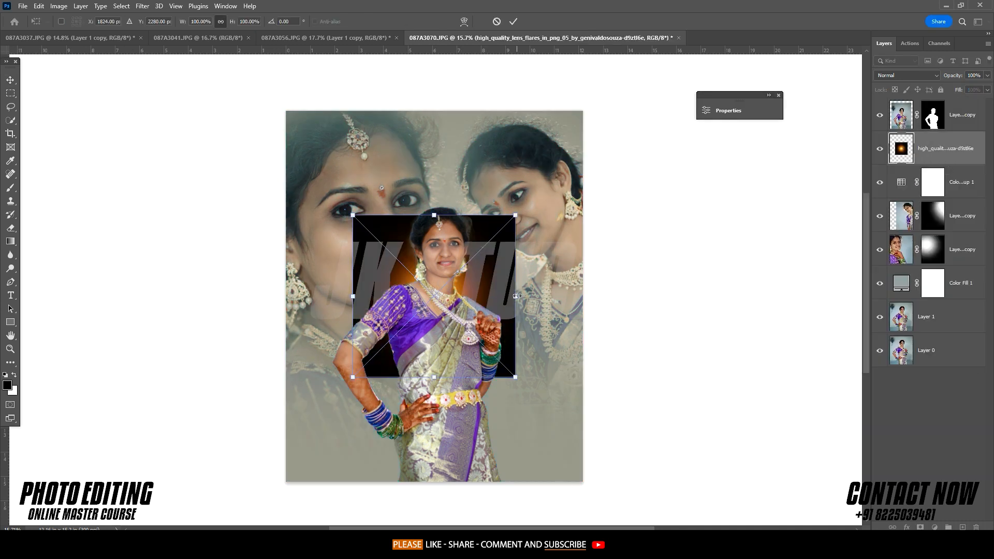
# Step: Enlarge the placed lens flare image to span the canvas width behind the standing figure and set its blend mode to Screen
pyautogui.moveTo(517, 296); pyautogui.dragTo(689, 308)
pyautogui.moveTo(622, 290); pyautogui.dragTo(533, 290)
pyautogui.click(513, 22)
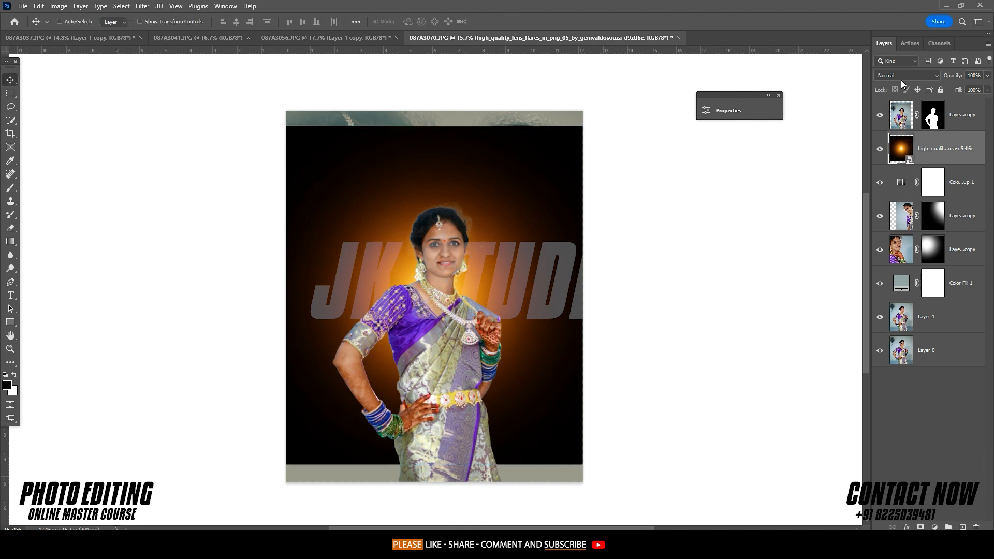
pyautogui.click(904, 76)
pyautogui.click(892, 139)
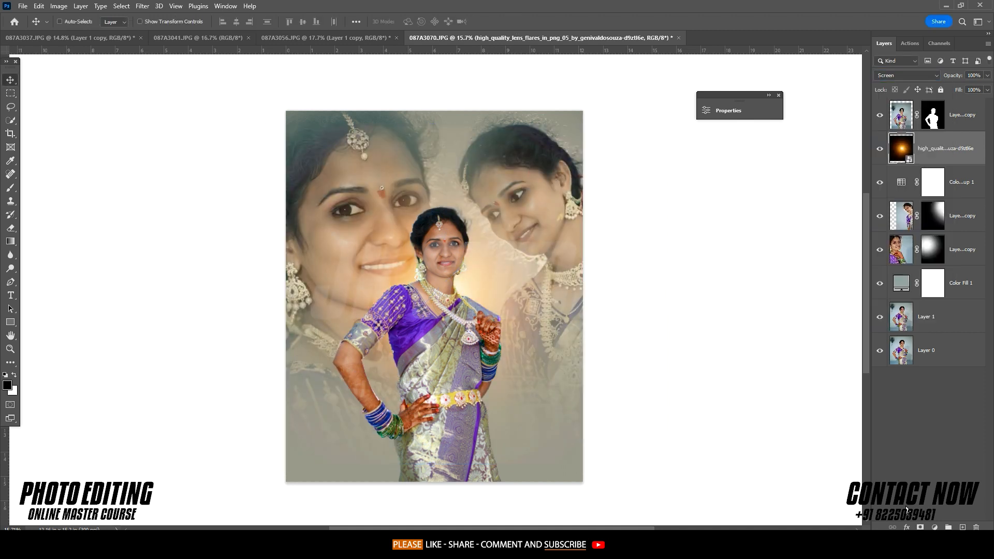
# Step: Add a Hue/Saturation adjustment clipped to the lens flare, shifting its orange glow toward red with slightly higher saturation
pyautogui.click(934, 528)
pyautogui.click(927, 430)
pyautogui.click(618, 362)
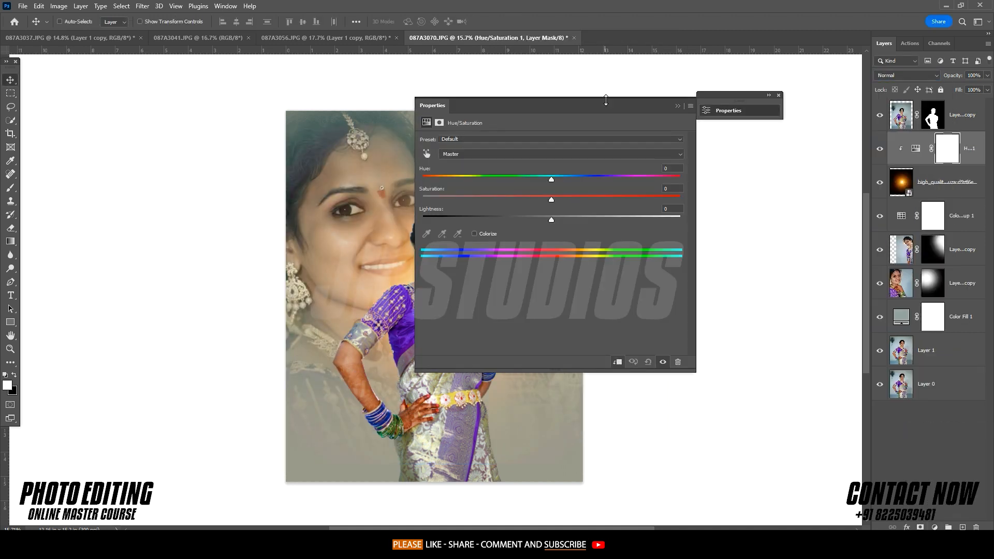
pyautogui.moveTo(605, 100); pyautogui.dragTo(875, 109)
pyautogui.moveTo(820, 188); pyautogui.dragTo(853, 207)
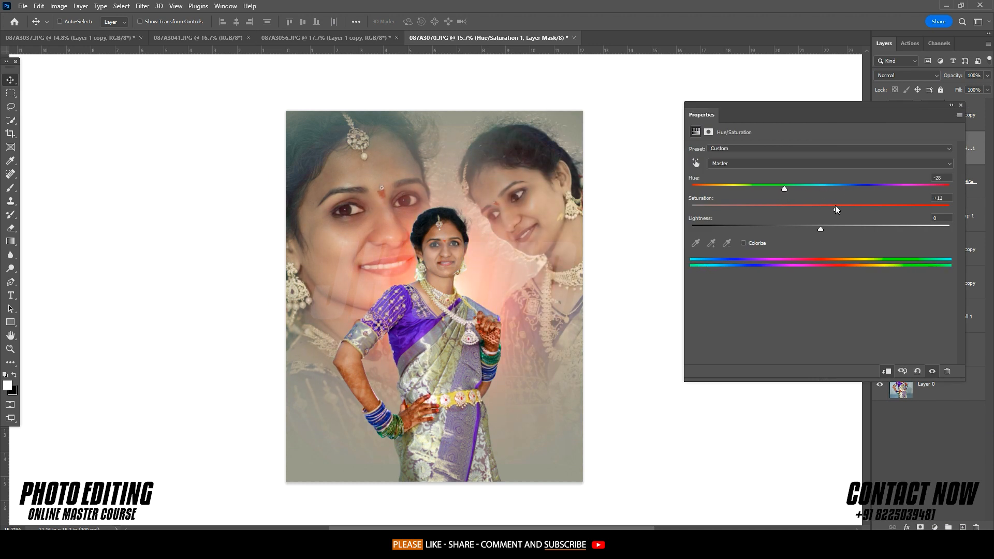
pyautogui.moveTo(789, 189)
pyautogui.mouseDown()
pyautogui.moveTo(965, 203)
pyautogui.moveTo(790, 207)
pyautogui.mouseUp()
pyautogui.click(952, 105)
# Step: Enlarge the lens flare layer further and reposition it so its glow spreads across the background around the figure
pyautogui.click(947, 181)
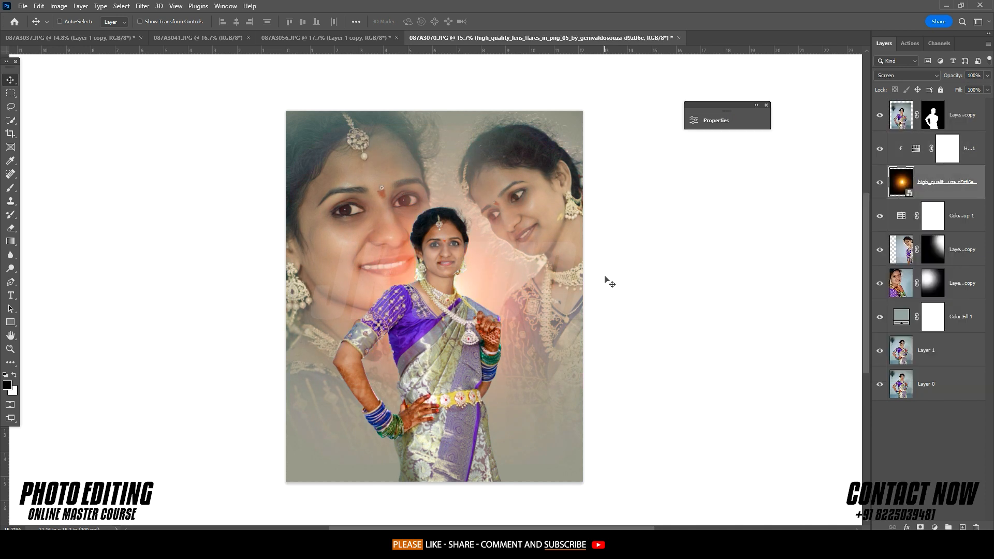
pyautogui.hotkey('ctrl', 't')
pyautogui.moveTo(620, 296); pyautogui.dragTo(799, 294)
pyautogui.moveTo(682, 260); pyautogui.dragTo(604, 280)
pyautogui.click(510, 24)
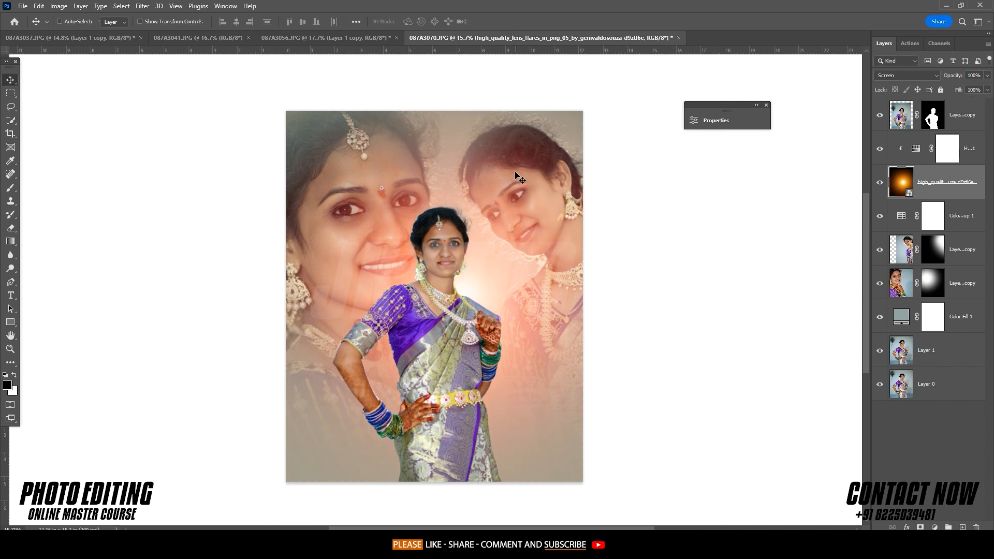
# Step: Duplicate the lens flare above the standing figure at 104.45% scale near her raised hand and clip a copy of the Hue/Saturation adjustment to it
pyautogui.moveTo(919, 182); pyautogui.dragTo(924, 108)
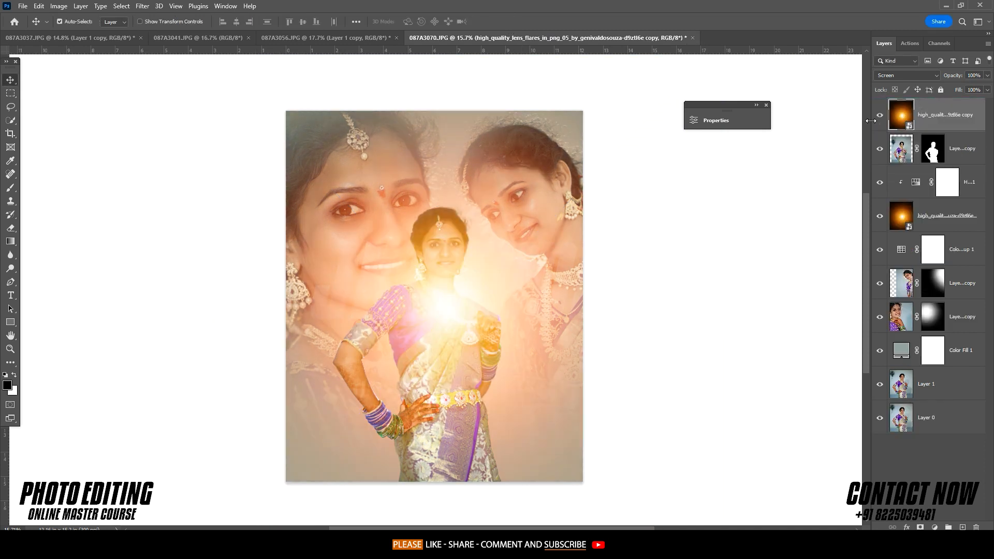
pyautogui.hotkey('ctrl', 't')
pyautogui.moveTo(708, 307); pyautogui.dragTo(539, 295)
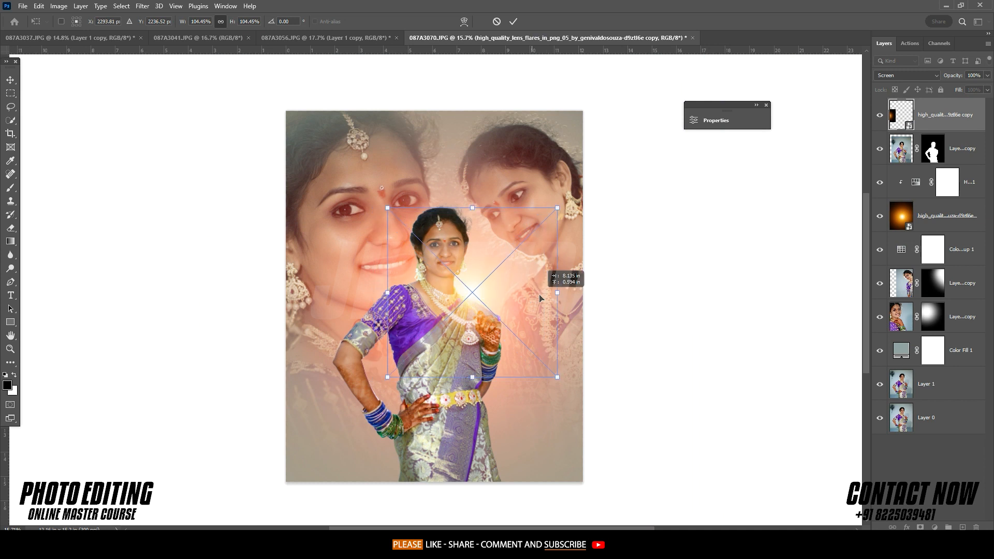
pyautogui.click(513, 21)
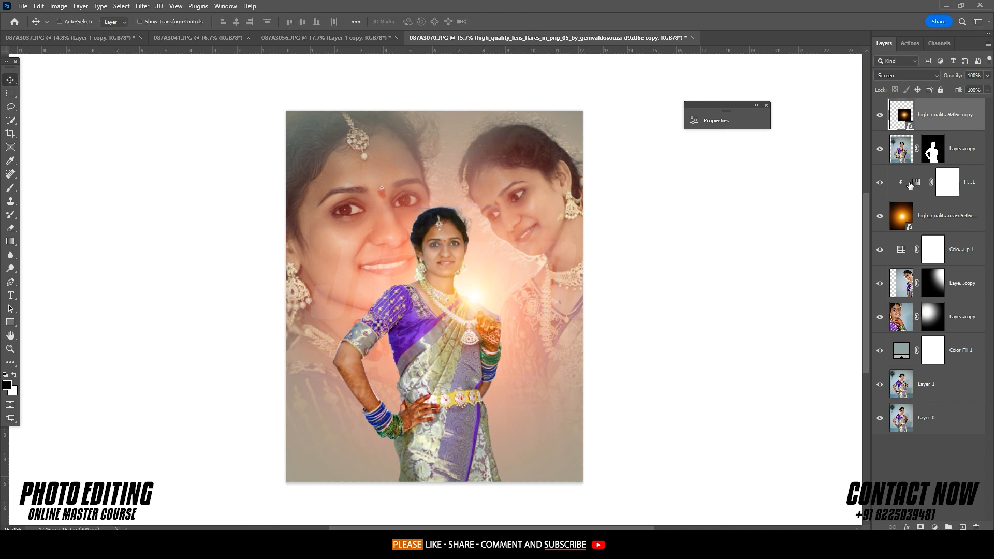
pyautogui.moveTo(910, 184); pyautogui.dragTo(911, 110)
pyautogui.keyDown('alt'); pyautogui.click(909, 131); pyautogui.keyUp('alt')
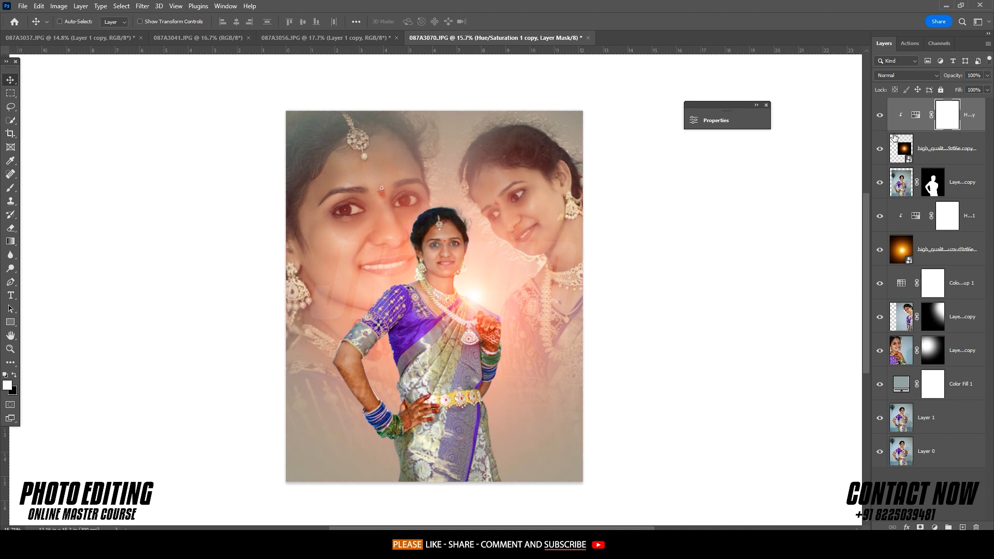
# Step: Apply a strong Gaussian Blur to the small lens flare copy above the figure
pyautogui.click(902, 152)
pyautogui.click(142, 6)
pyautogui.moveTo(209, 139)
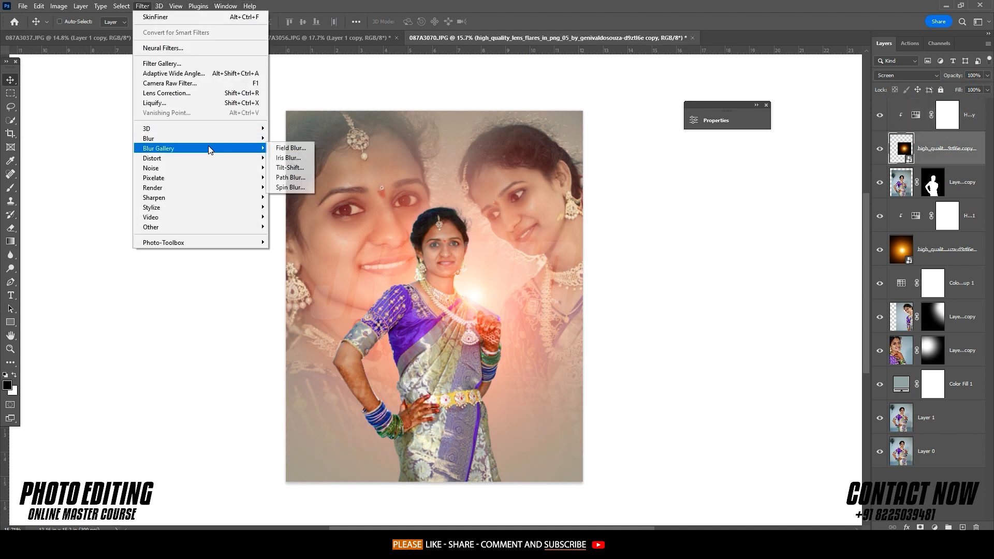
pyautogui.click(296, 177)
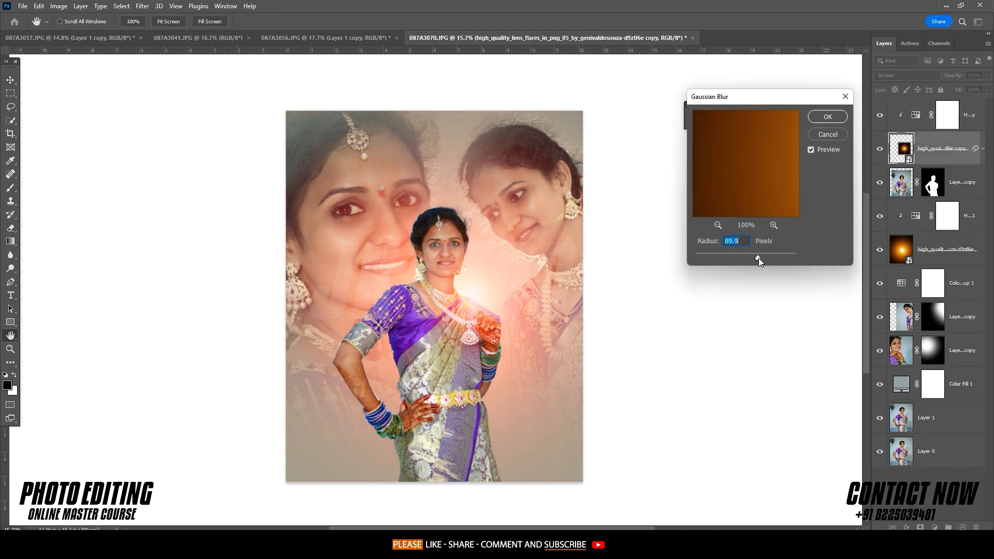
pyautogui.moveTo(759, 258); pyautogui.dragTo(773, 256)
pyautogui.click(827, 117)
pyautogui.press('v')
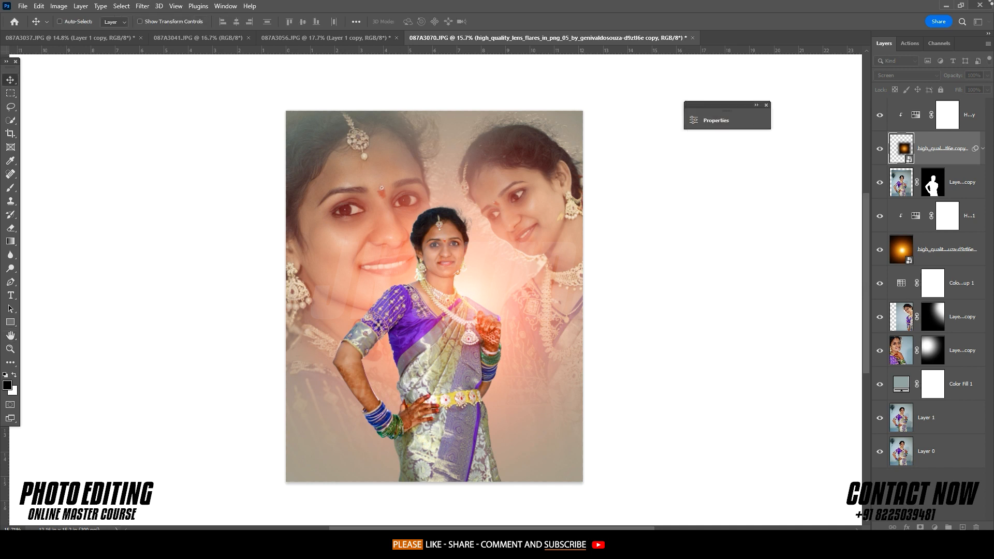
# Step: Scale the blurred flare copy down to 85.06% and shift it slightly so it sits beside the figure's necklace
pyautogui.hotkey('ctrl', 't')
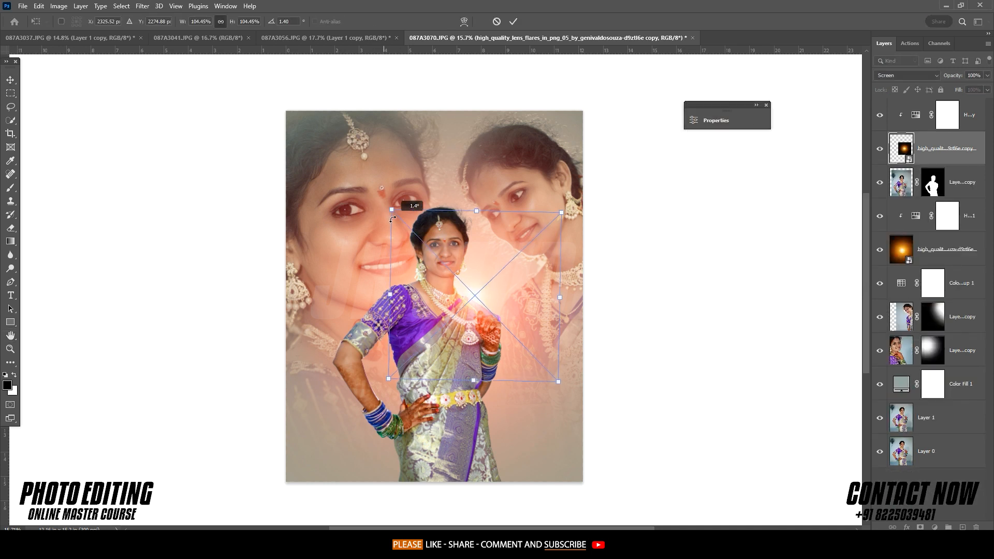
pyautogui.moveTo(392, 212); pyautogui.dragTo(423, 243)
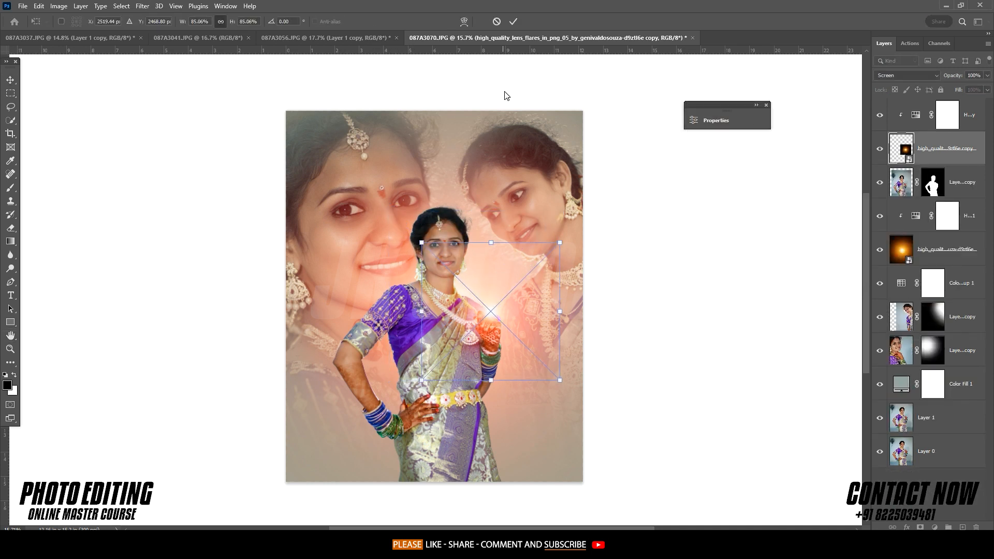
pyautogui.click(517, 23)
pyautogui.moveTo(517, 222); pyautogui.dragTo(493, 233)
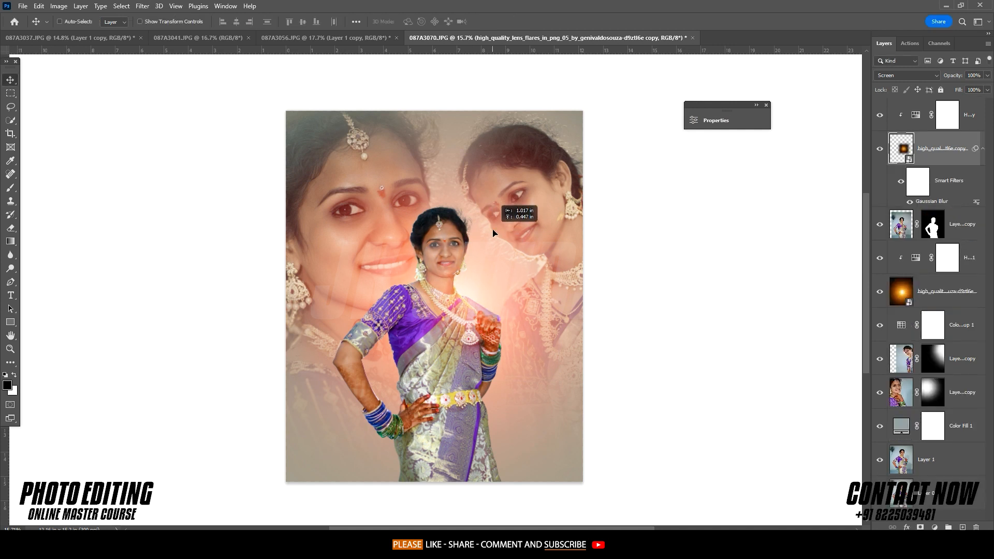
pyautogui.rightClick(624, 93)
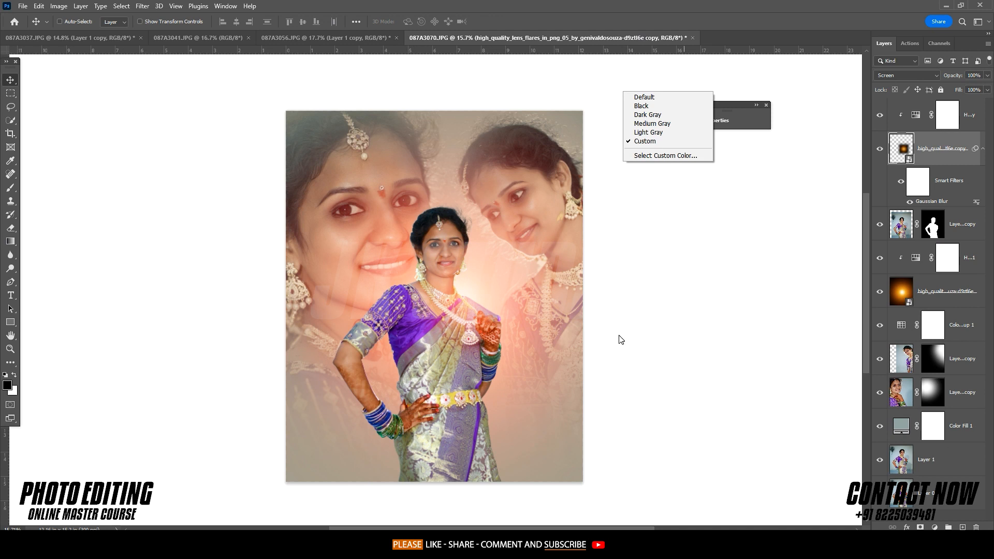
pyautogui.click(491, 327)
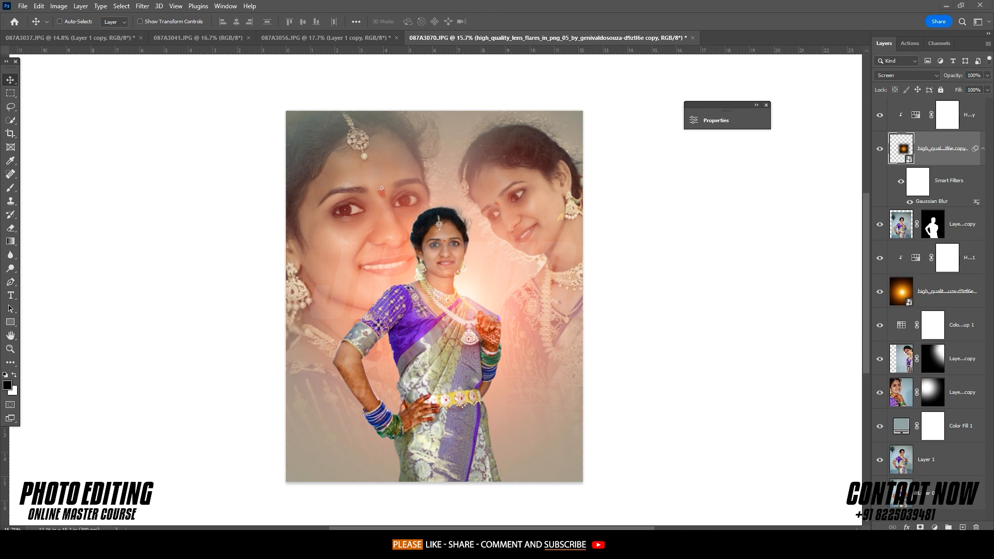
# Step: Nudge the standing figure about 0.06 in to the left and change the area surrounding the canvas to a dark tone
pyautogui.click(903, 227)
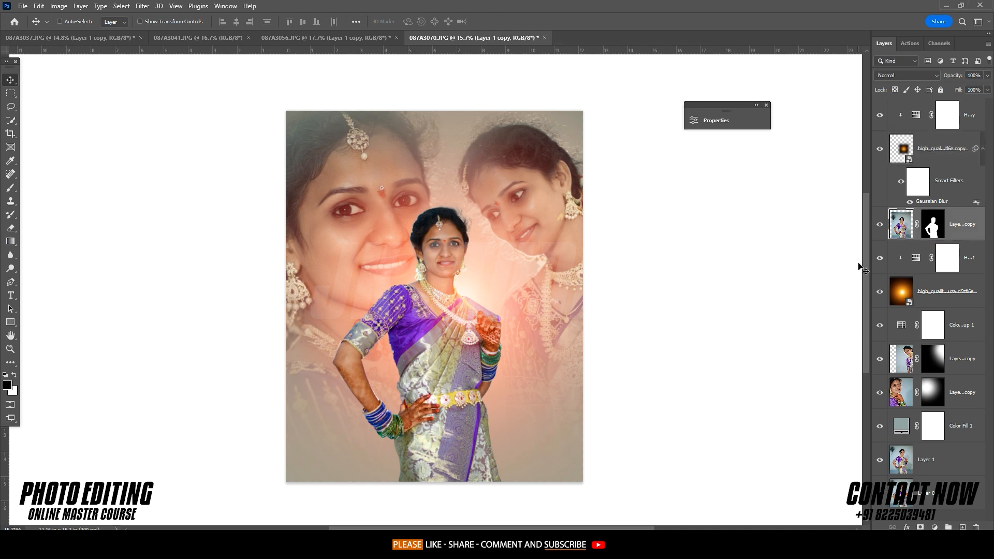
pyautogui.moveTo(426, 277); pyautogui.dragTo(424, 276)
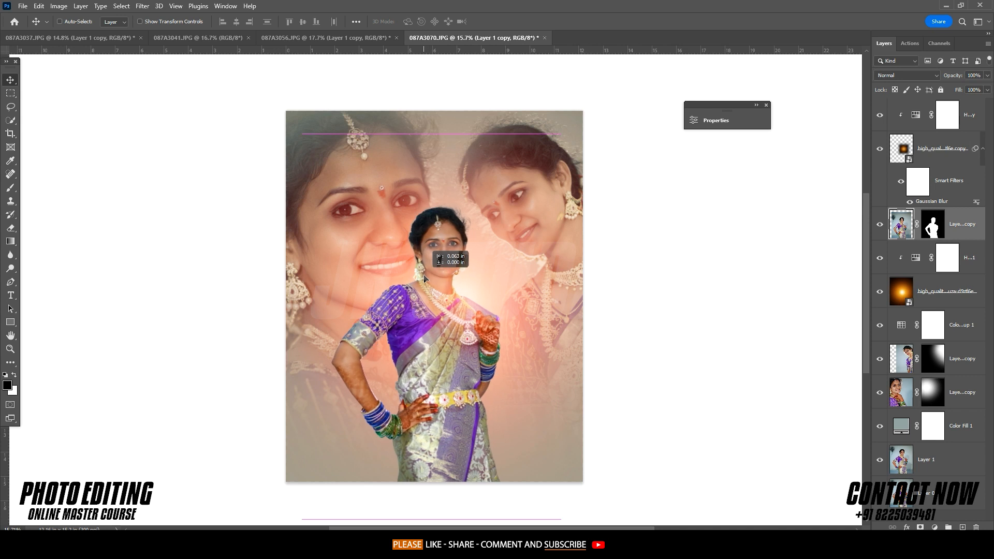
pyautogui.rightClick(656, 309)
pyautogui.click(666, 337)
# Step: Draw a black fade along the canvas's lower edge on a new top layer and stretch it to about 125% width and 168% height
pyautogui.click(962, 124)
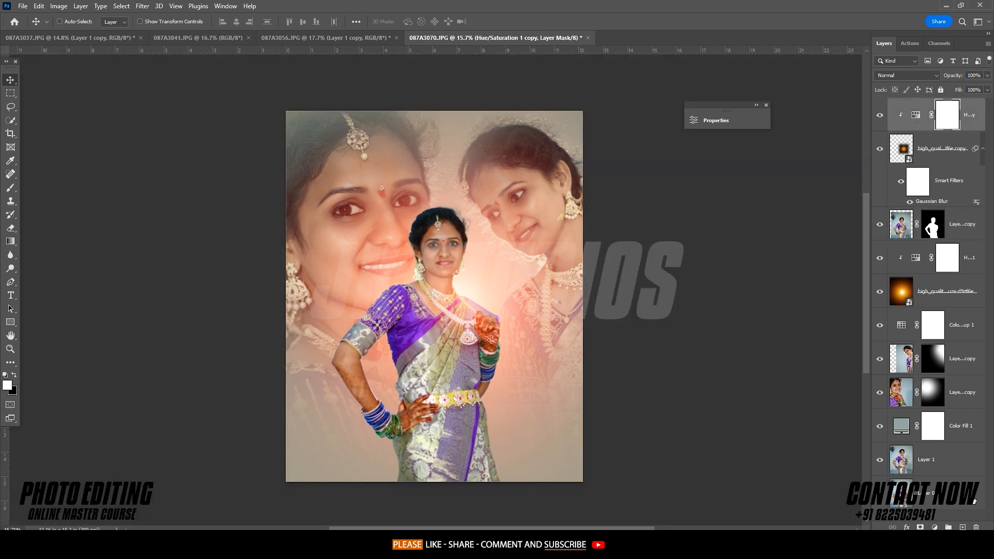
pyautogui.click(962, 527)
pyautogui.press('g')
pyautogui.moveTo(435, 480)
pyautogui.mouseDown()
pyautogui.moveTo(434, 391)
pyautogui.moveTo(434, 504)
pyautogui.mouseUp()
pyautogui.hotkey('ctrl', 't')
pyautogui.moveTo(432, 396); pyautogui.dragTo(430, 377)
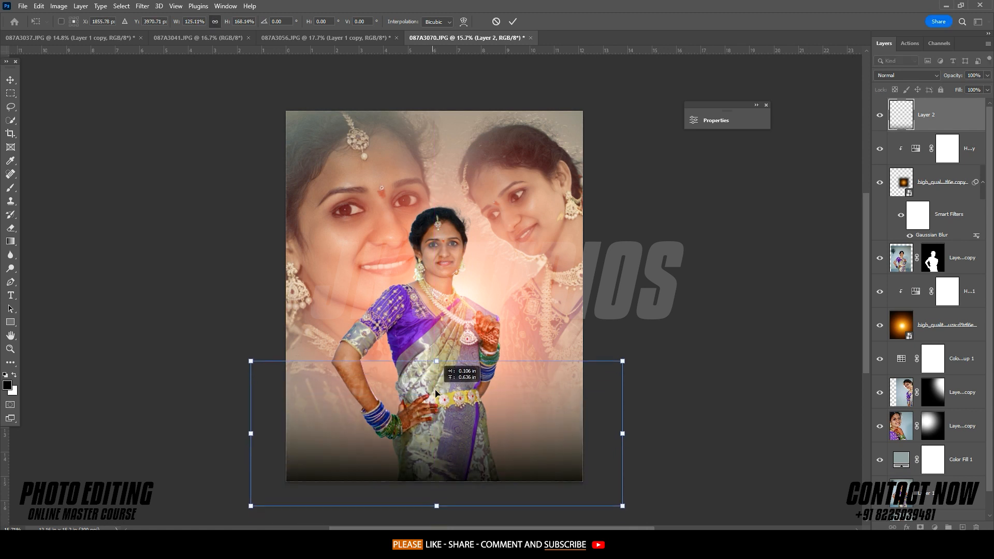
pyautogui.click(513, 21)
pyautogui.click(10, 80)
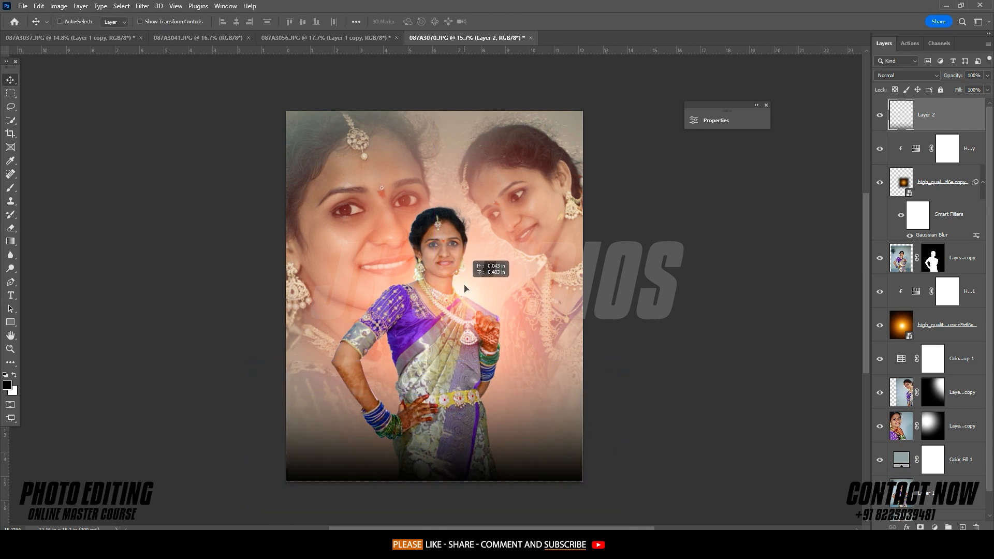
# Step: Set the area surrounding the canvas back to its custom white colour and check the feather of the standing figure's mask
pyautogui.rightClick(680, 324)
pyautogui.click(711, 365)
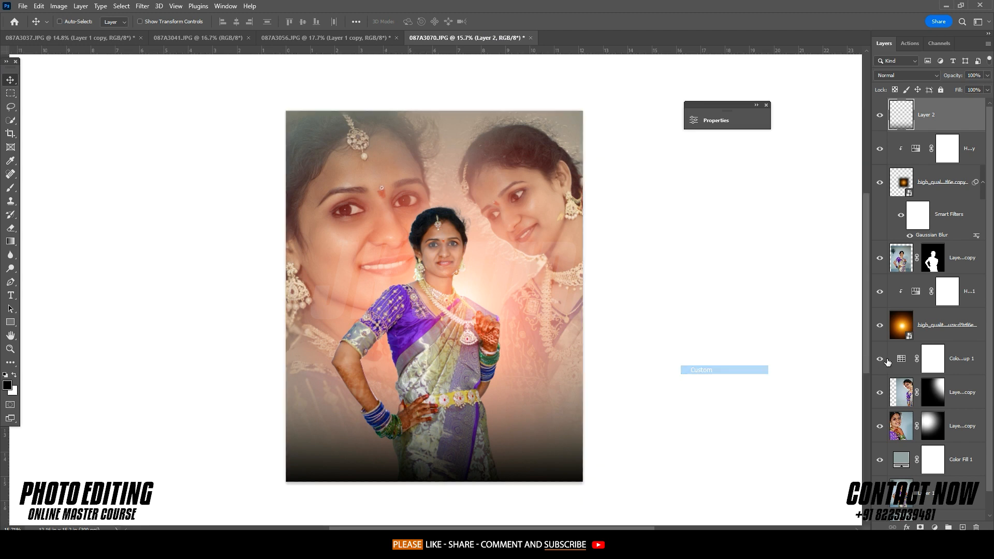
pyautogui.doubleClick(932, 257)
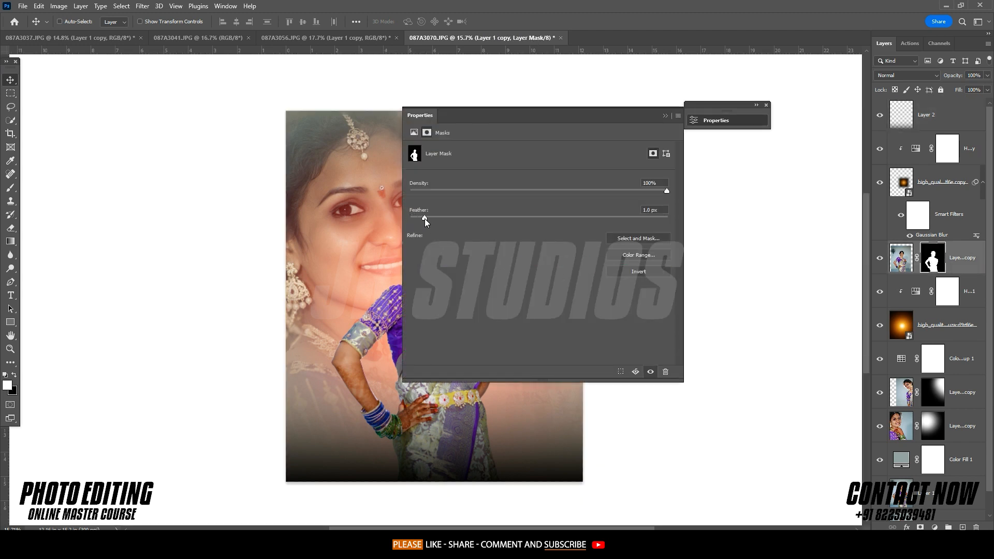
pyautogui.click(667, 116)
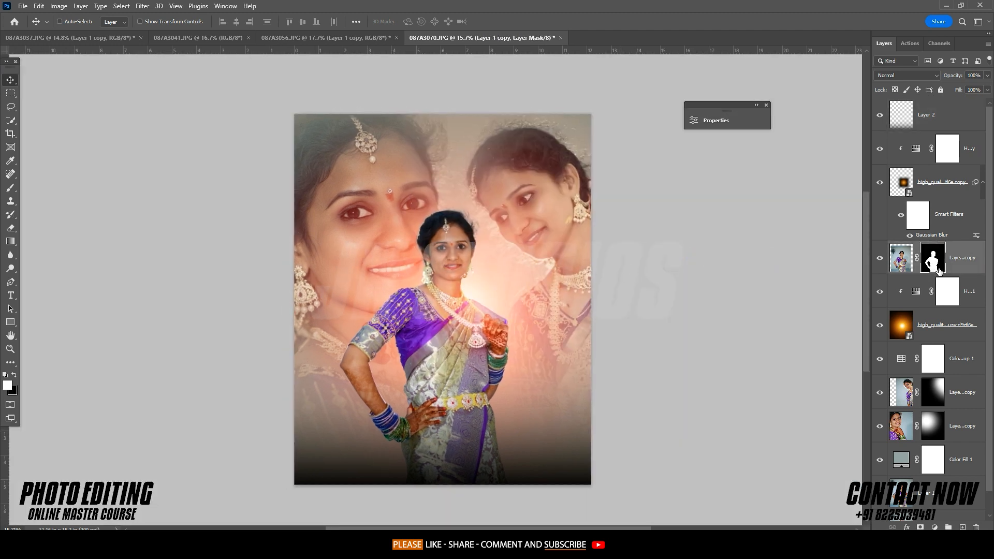
# Step: Place the vintage-1659117 texture directly below the standing figure and scale it to 223.75% to cover the canvas
pyautogui.scroll(-1, 958, 267)
pyautogui.click(958, 267)
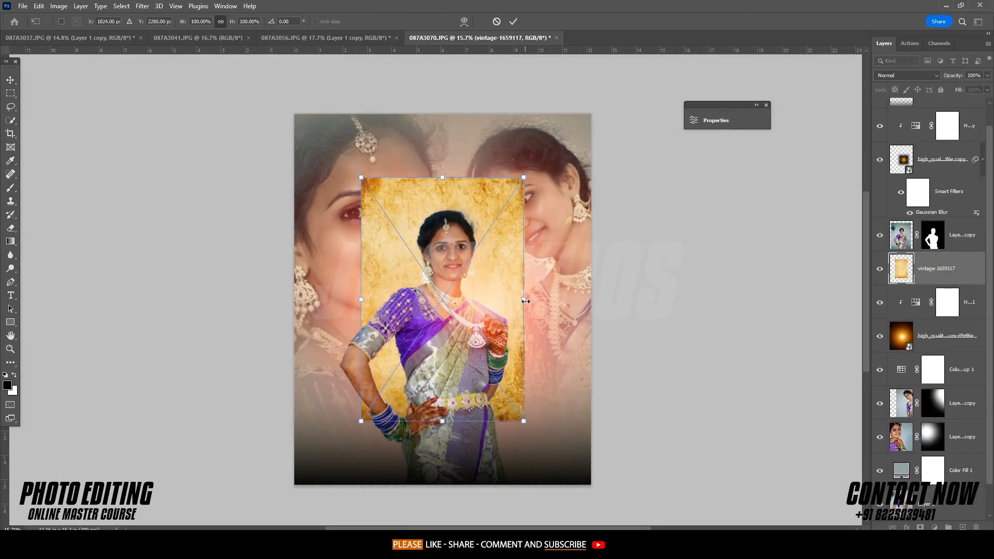
pyautogui.moveTo(525, 301); pyautogui.dragTo(619, 304)
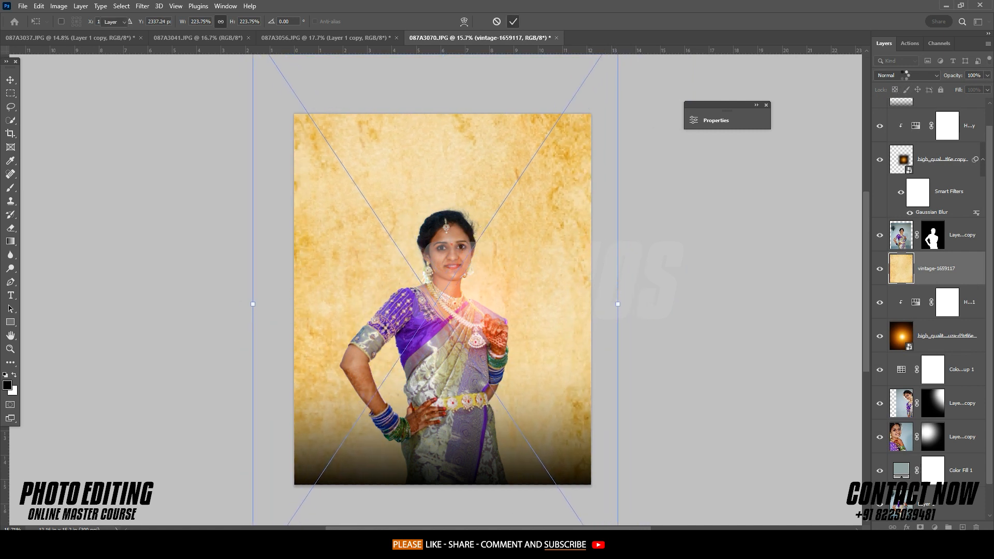
pyautogui.press('Return')
# Step: Set the vintage texture layer's blend mode to Linear Burn and its opacity to 42%
pyautogui.click(906, 75)
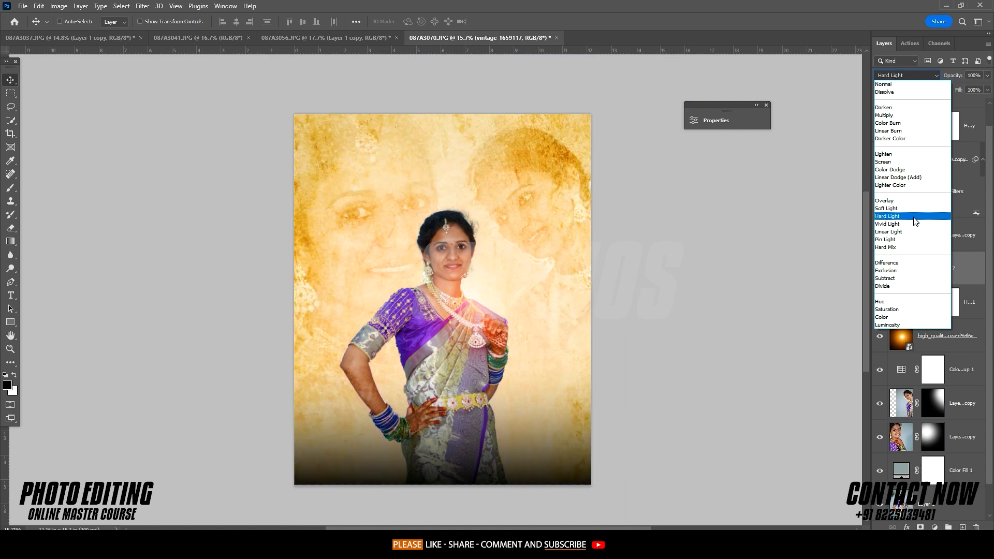
pyautogui.click(907, 131)
pyautogui.click(987, 76)
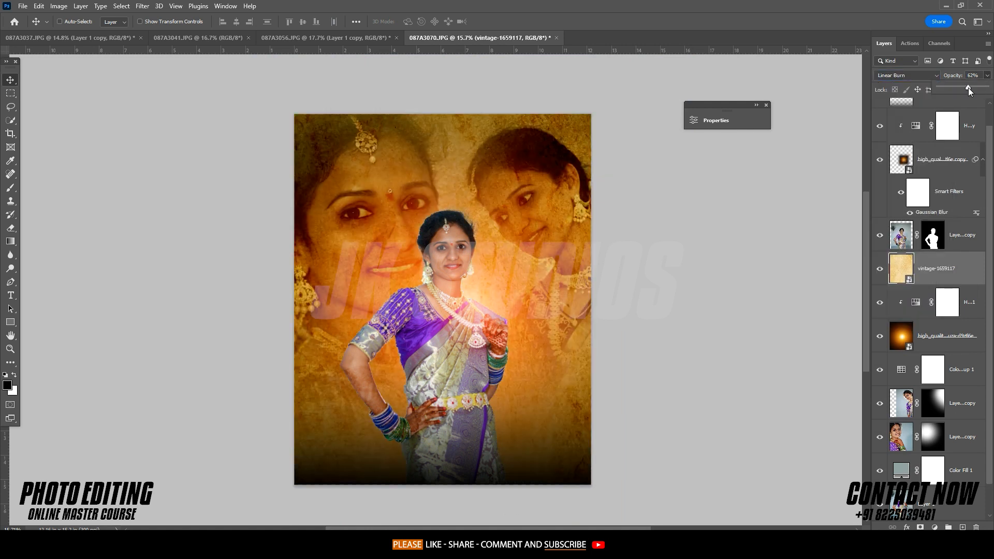
pyautogui.moveTo(968, 88); pyautogui.dragTo(952, 89)
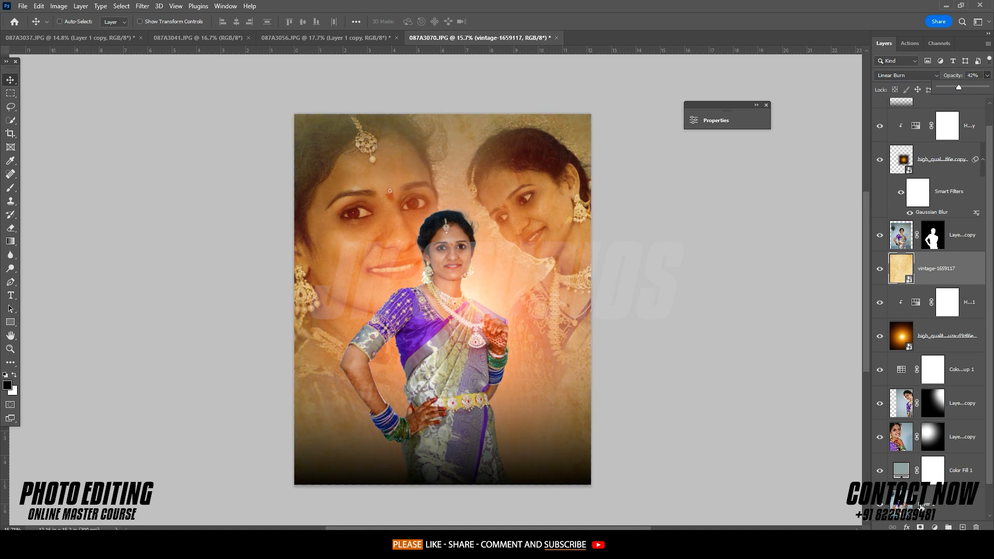
# Step: Add a layer mask to the vintage texture and paint the texture away over the large portrait's face, restoring it along the canvas edge
pyautogui.click(920, 527)
pyautogui.press('b')
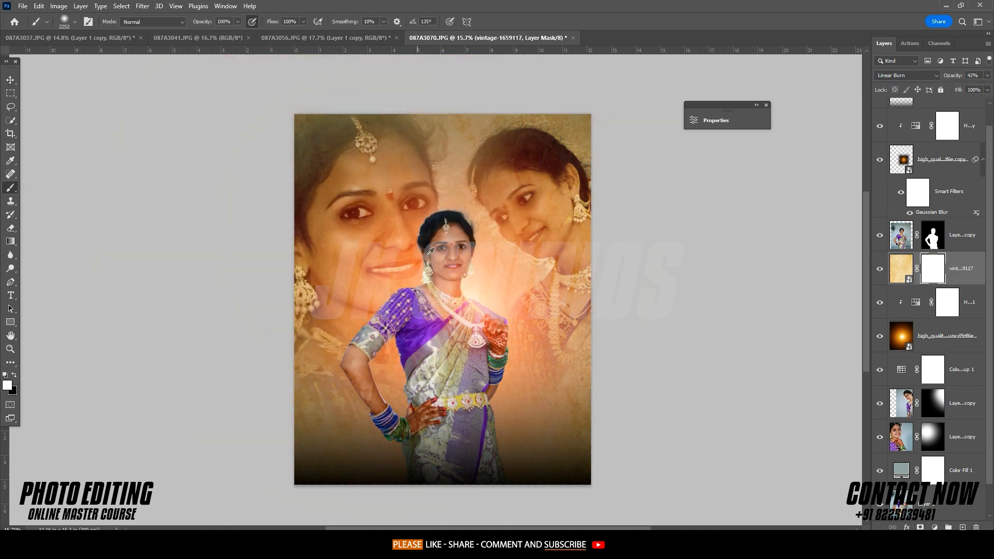
pyautogui.click(383, 224)
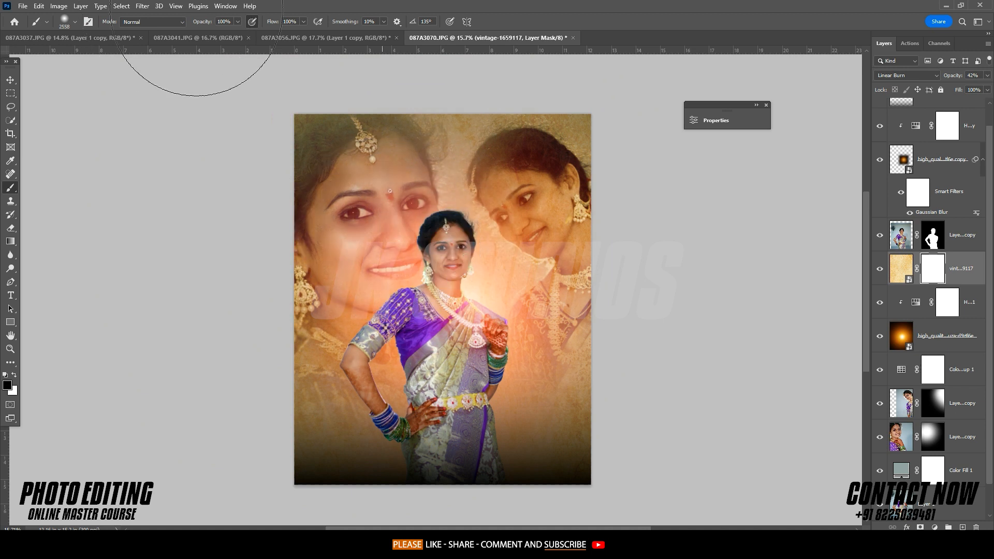
pyautogui.press('x')
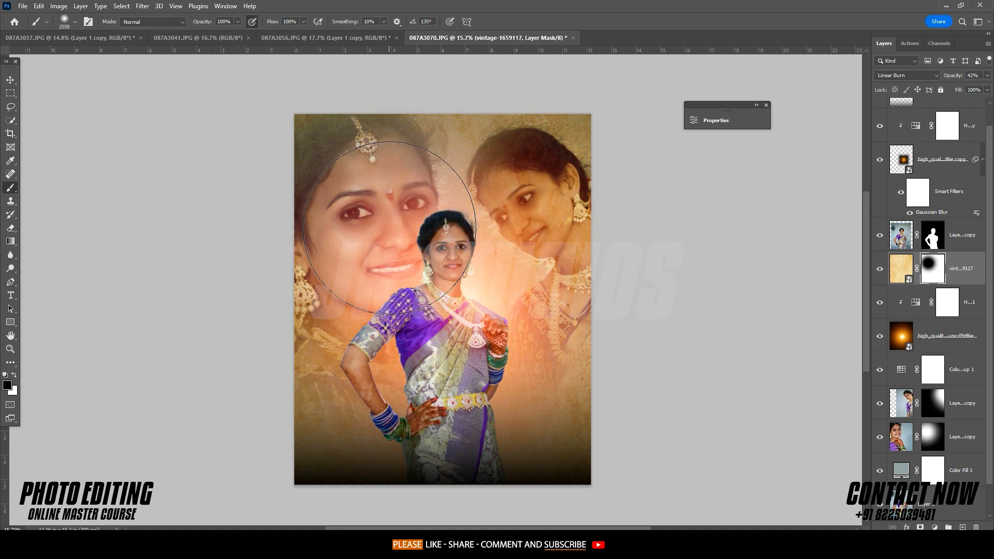
pyautogui.press('x')
pyautogui.click(278, 305)
pyautogui.press('x')
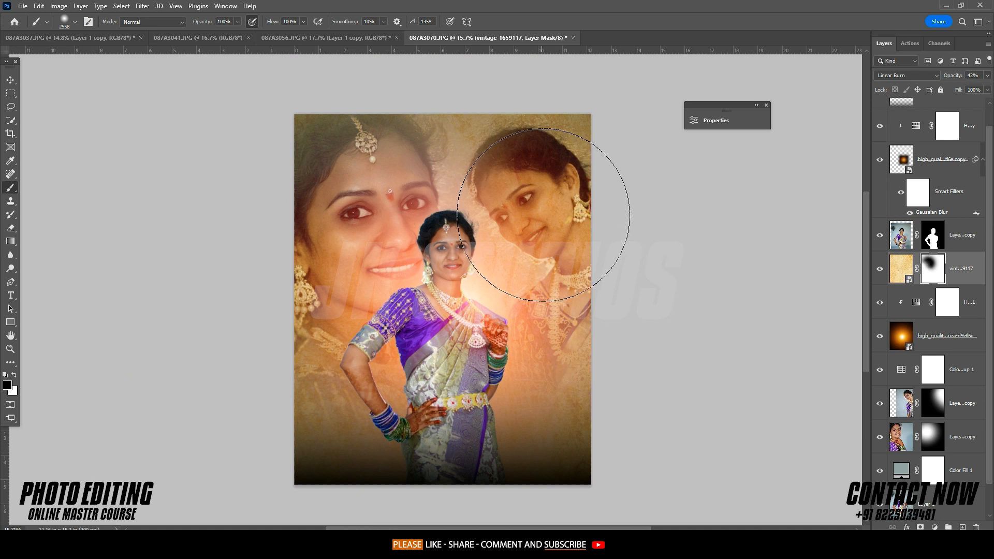
# Step: Paint black on the vintage texture's mask over the smaller background portrait's face, using 20% brush flow
pyautogui.click(512, 220)
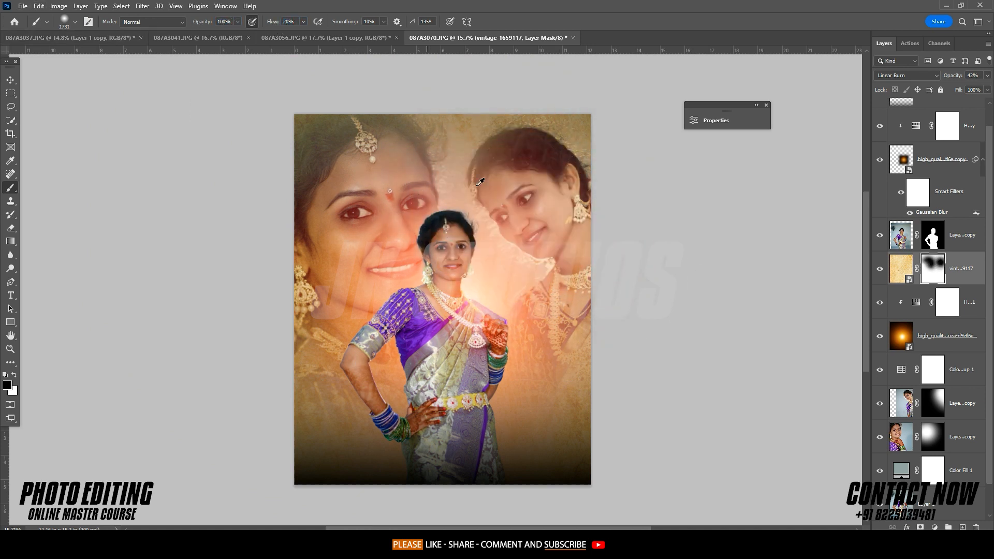
pyautogui.click(551, 209)
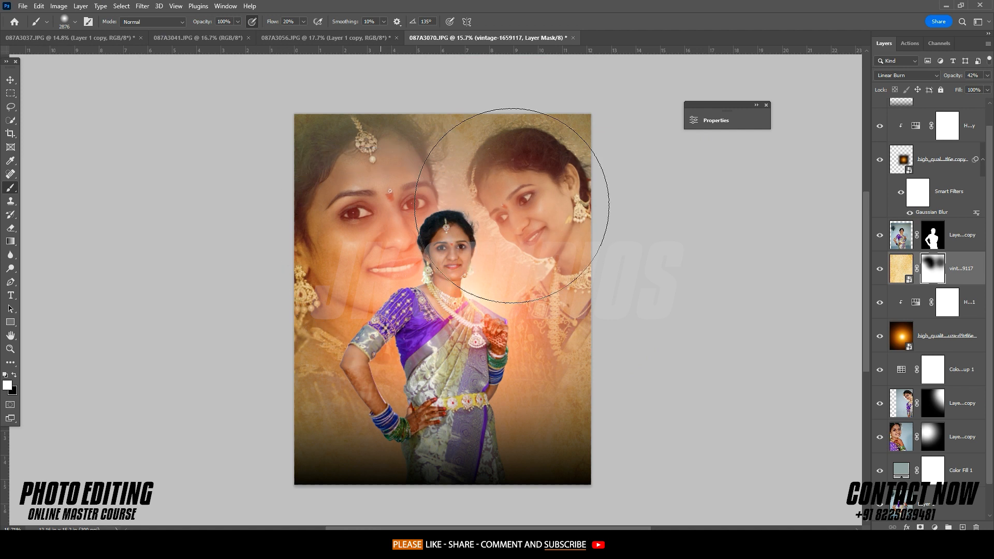
pyautogui.press('v')
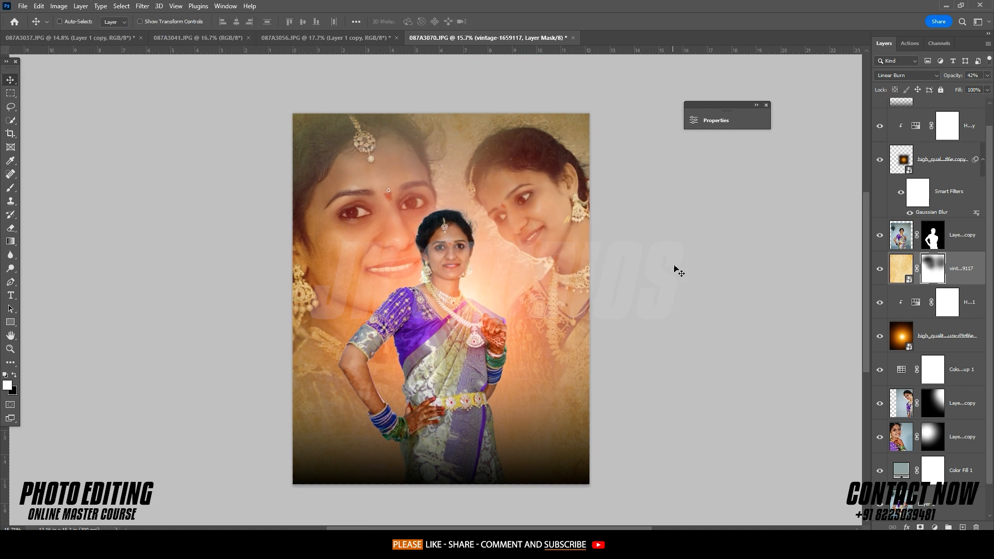
# Step: Set the area surrounding the canvas to its custom white colour
pyautogui.hotkey('ctrl', '+')
pyautogui.moveTo(561, 282); pyautogui.dragTo(551, 280)
pyautogui.rightClick(690, 302)
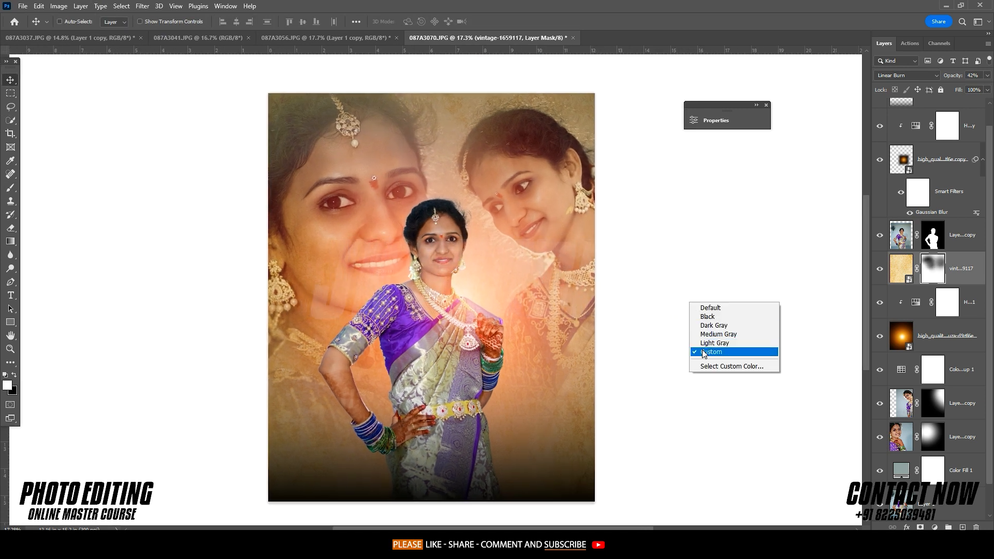
pyautogui.click(703, 353)
# Step: Place the pexels-francesco-ungaro-5107086 cloud image directly above the two masked portraits and enlarge it to cover the canvas
pyautogui.scroll(-1, 944, 384)
pyautogui.click(958, 432)
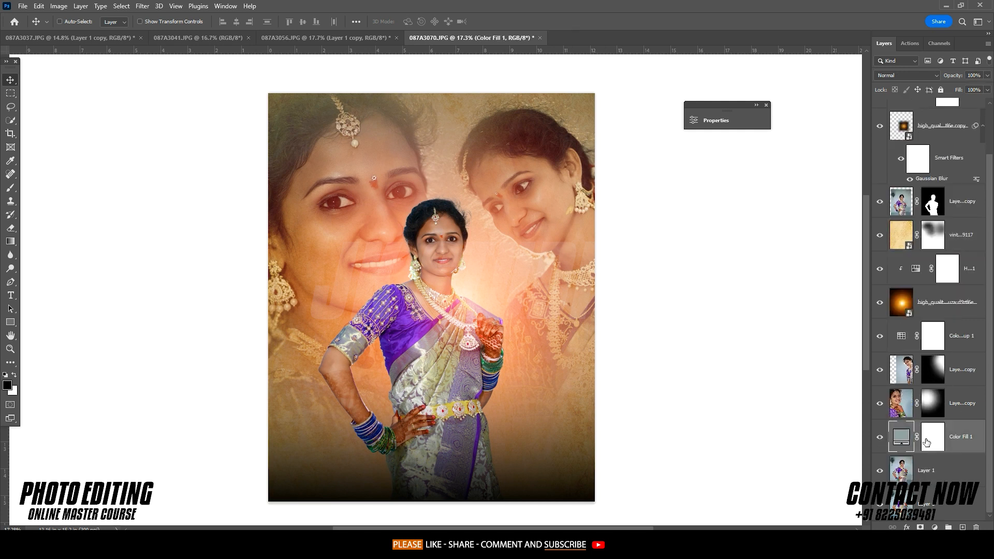
pyautogui.click(952, 366)
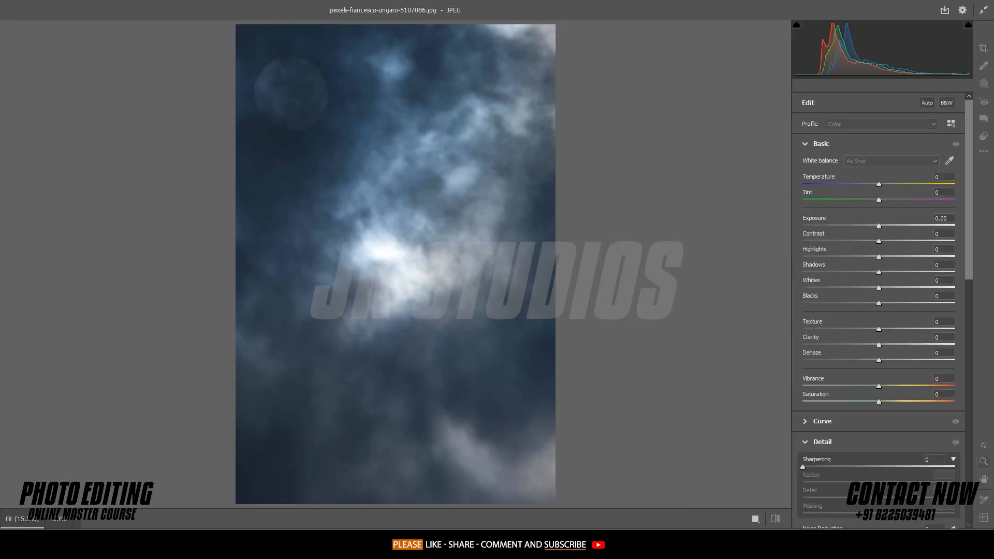
pyautogui.press('Return')
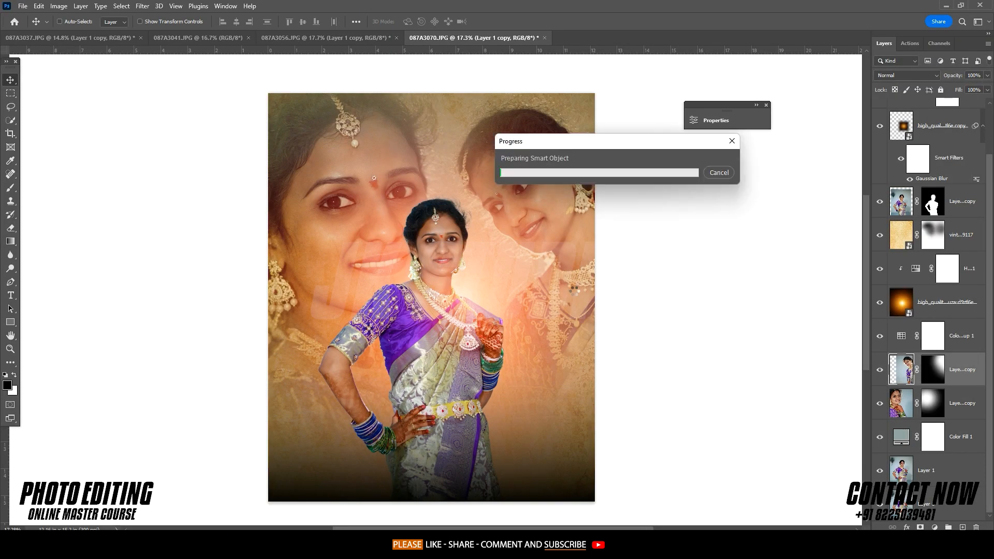
pyautogui.moveTo(569, 297); pyautogui.dragTo(696, 297)
pyautogui.moveTo(519, 307); pyautogui.dragTo(454, 324)
pyautogui.press('Return')
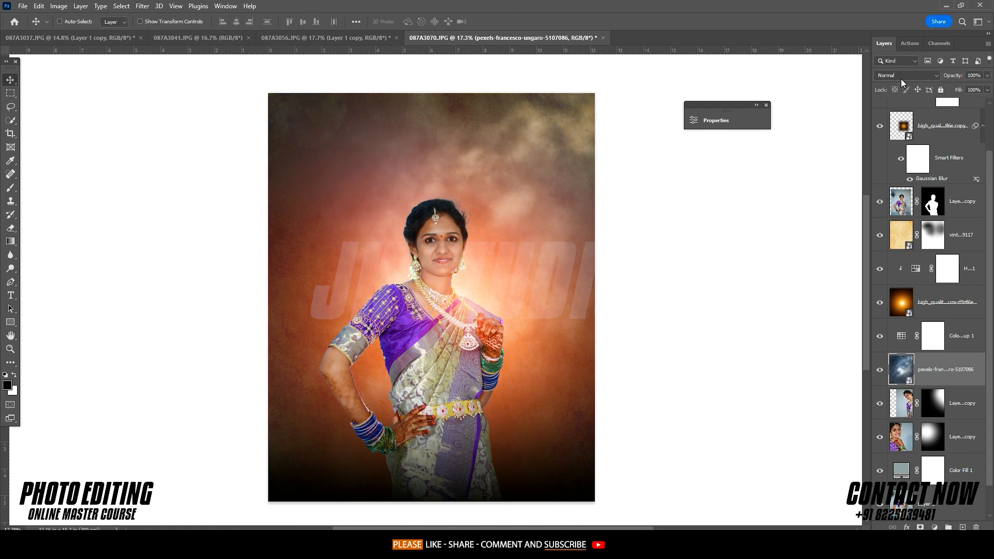
# Step: Keep the cloud layer in Normal mode, move it directly above Color Fill 1, and compare the composite with and without it
pyautogui.click(901, 77)
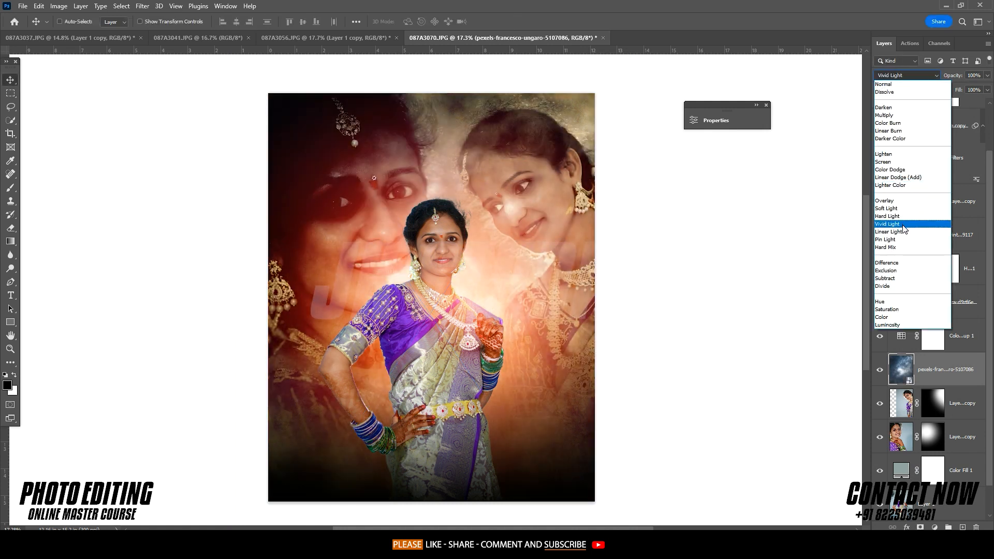
pyautogui.click(699, 183)
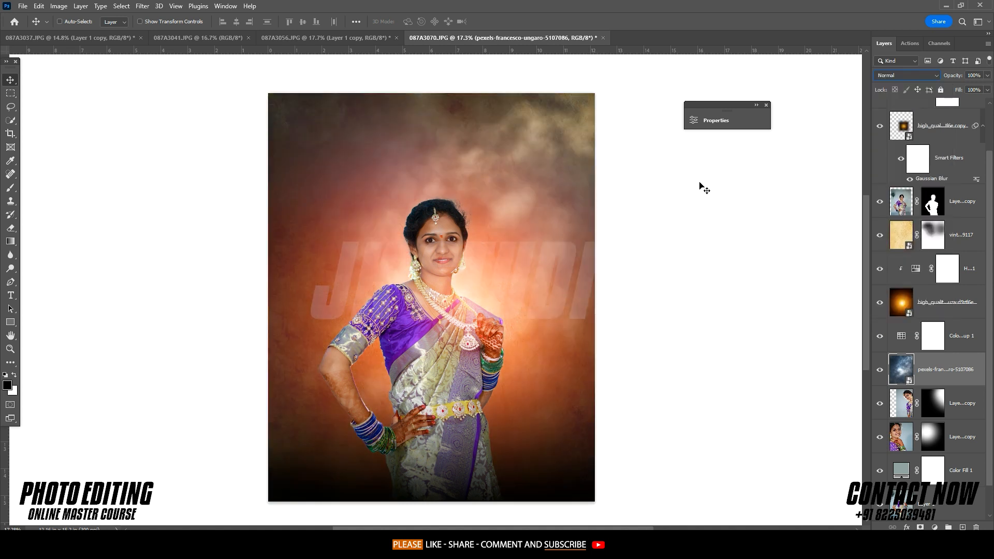
pyautogui.moveTo(923, 357); pyautogui.dragTo(909, 454)
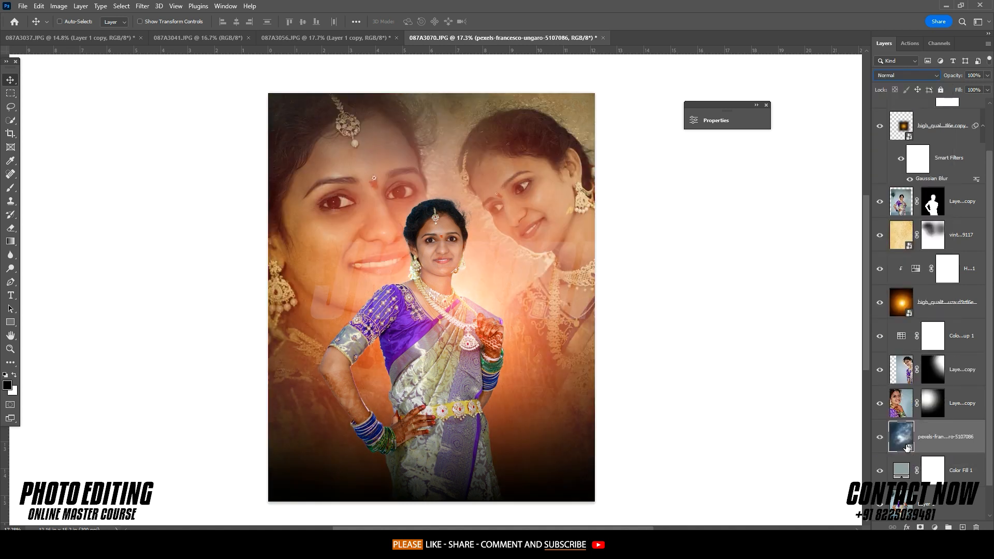
pyautogui.click(880, 442)
pyautogui.click(880, 441)
pyautogui.click(880, 441)
pyautogui.click(880, 441)
pyautogui.click(880, 442)
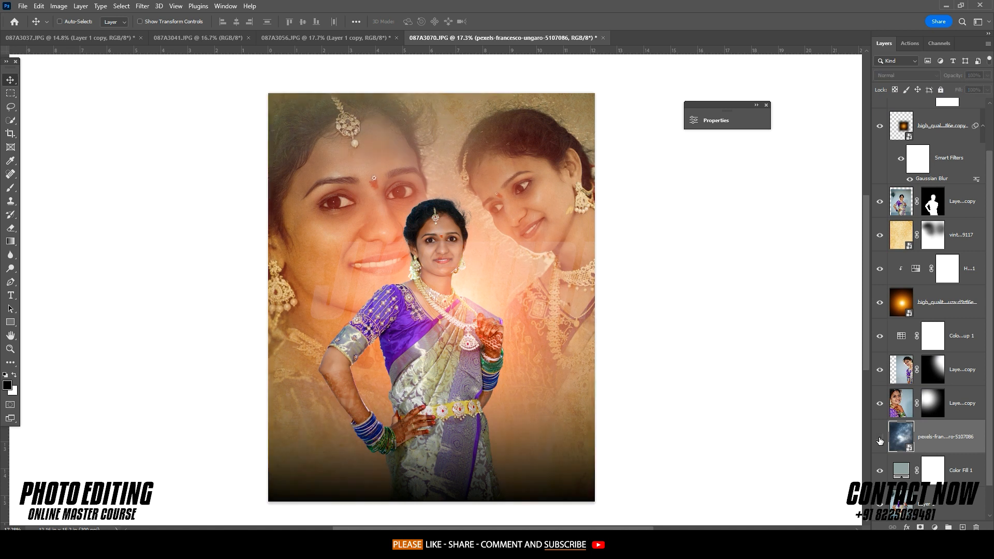
# Step: Try darker gray surroundings for the canvas and set the surrounding area to light gray
pyautogui.rightClick(734, 288)
pyautogui.click(771, 312)
pyautogui.rightClick(688, 227)
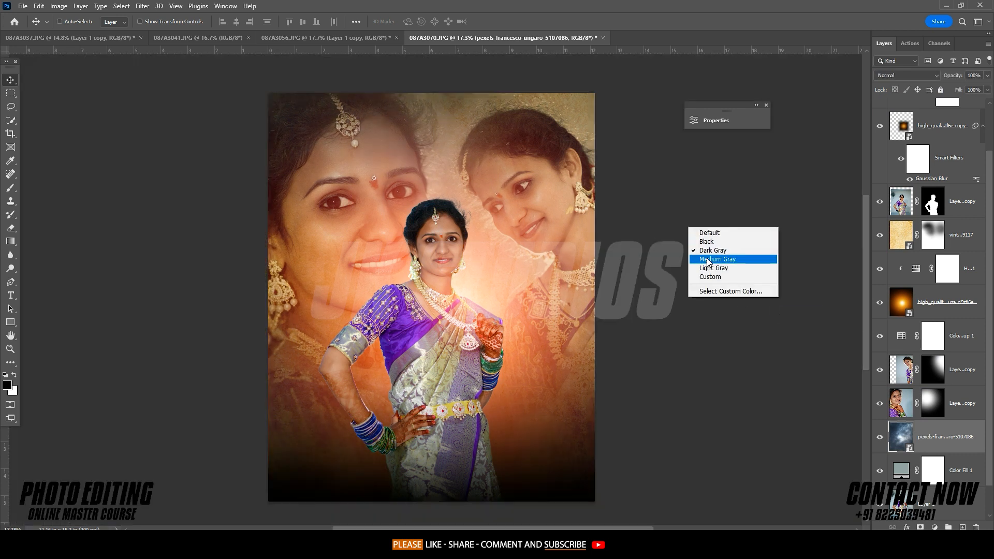
pyautogui.click(708, 259)
pyautogui.rightClick(706, 252)
pyautogui.click(722, 294)
# Step: Duplicate the Color Lookup 1 adjustment directly above Hue/Saturation 1 and set the copy's opacity to 26%
pyautogui.click(982, 277)
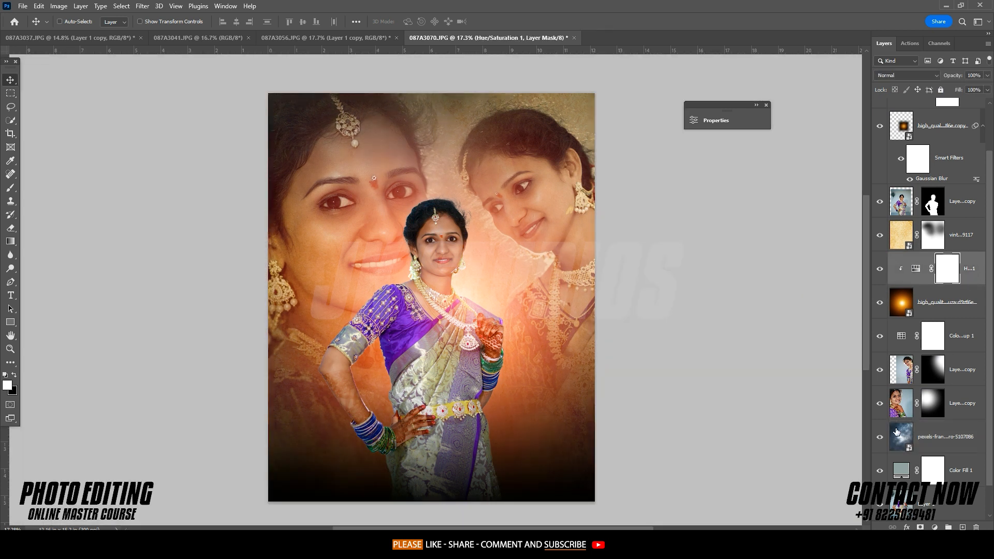
pyautogui.moveTo(901, 339); pyautogui.dragTo(902, 269)
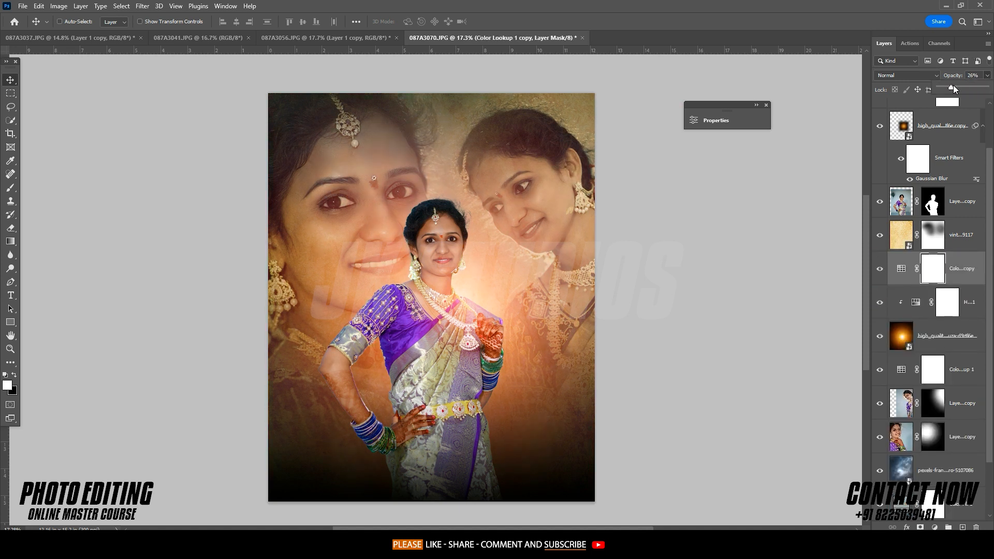
pyautogui.doubleClick(932, 201)
pyautogui.click(664, 116)
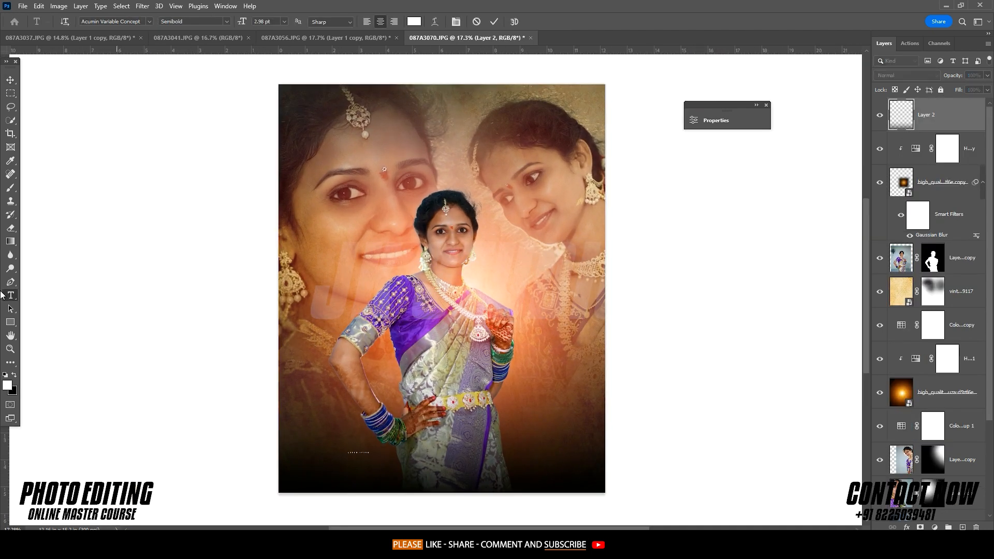
# Step: Add the person's name as a white Balig Upright title over the standing figure's lower part and enlarge it slightly
pyautogui.click(10, 79)
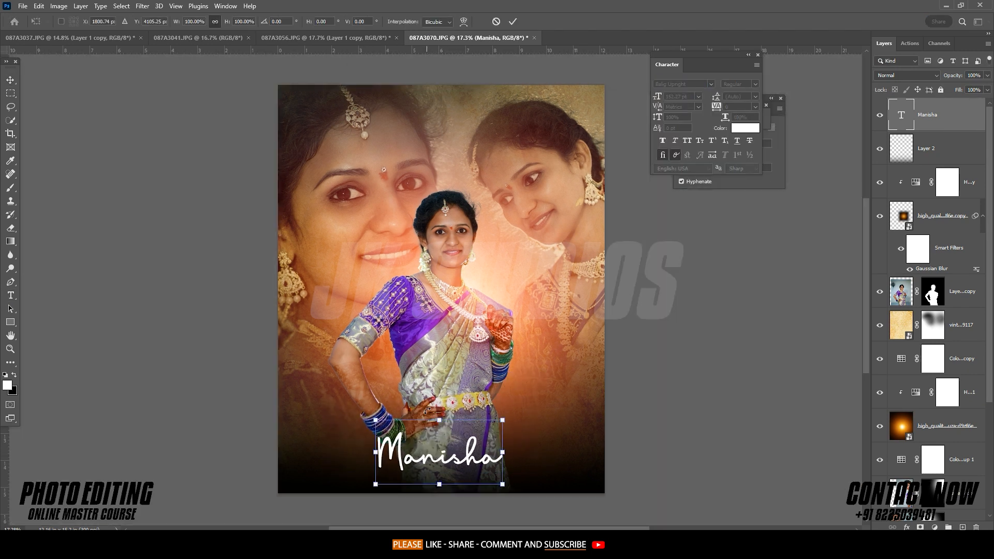
pyautogui.moveTo(506, 484); pyautogui.dragTo(522, 487)
pyautogui.press('Return')
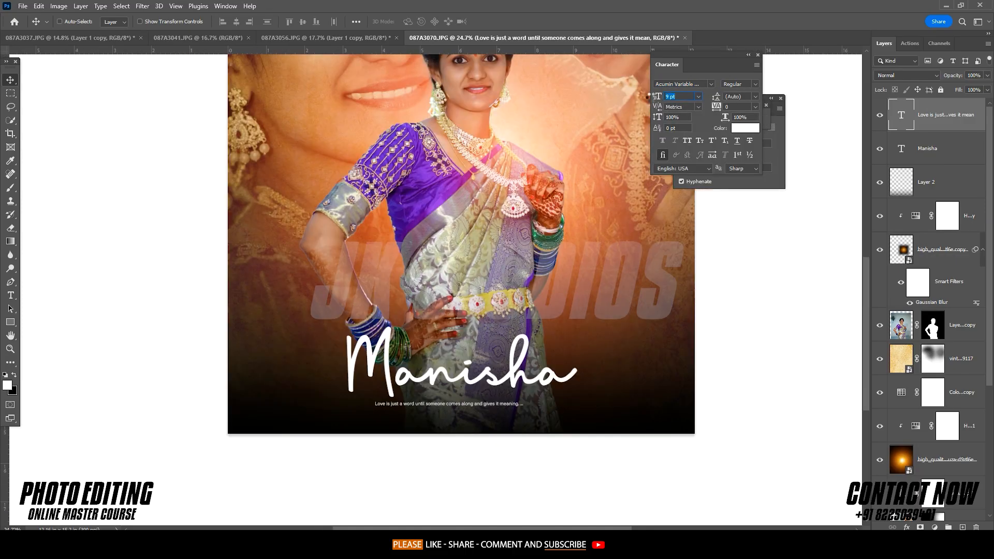
# Step: Set the font size of the quote line beneath the name title to 14 pt
pyautogui.press('Up')
pyautogui.press('Up')
pyautogui.press('Up')
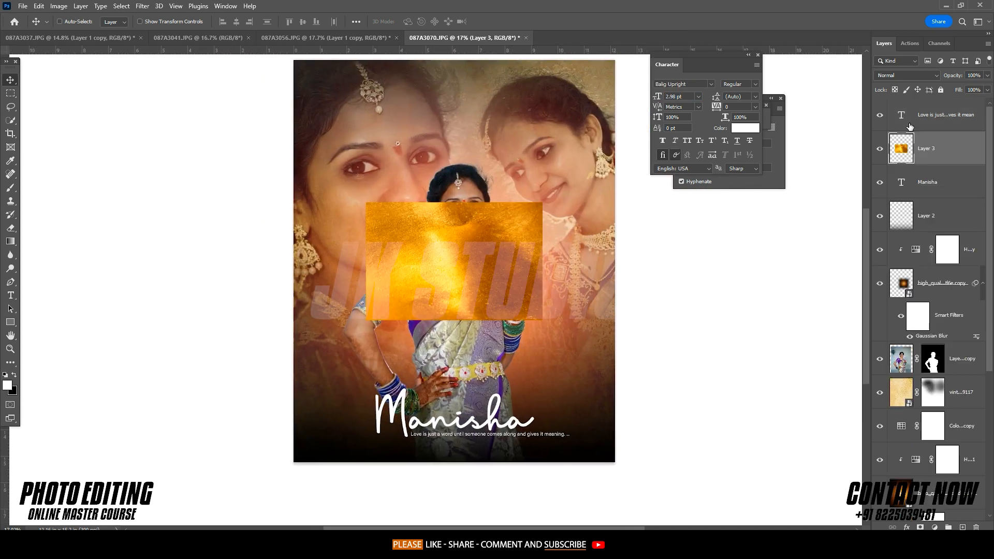
# Step: Clip the gold texture on Layer 3 to the name title and move it down so it fills the lettering
pyautogui.scroll(6, 467, 440)
pyautogui.click(928, 182)
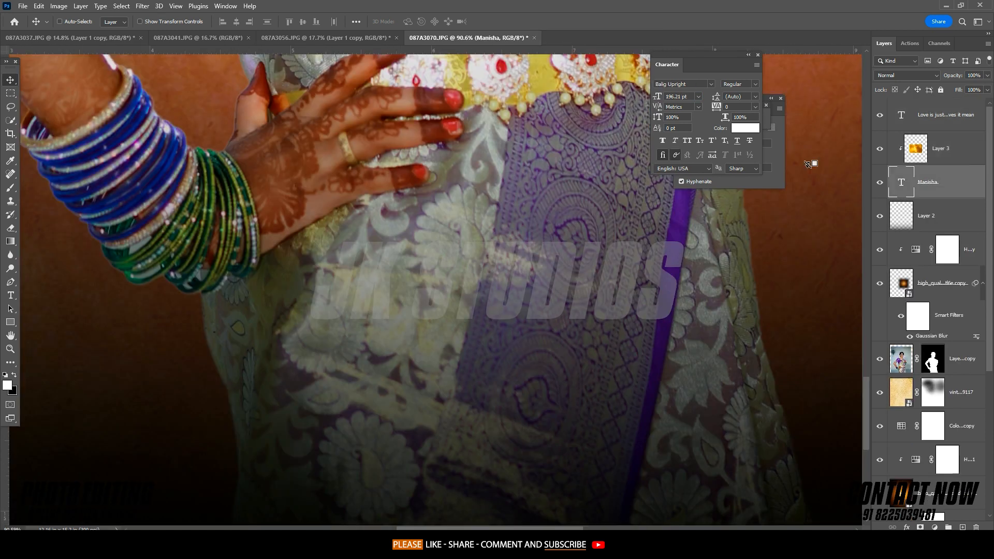
pyautogui.click(926, 149)
pyautogui.hotkey('ctrl', 'alt', 'g')
pyautogui.scroll(-3, 455, 311)
pyautogui.hotkey('ctrl', 't')
pyautogui.moveTo(383, 103); pyautogui.dragTo(402, 326)
pyautogui.click(513, 22)
# Step: Add a Stroke and a Drop Shadow to the name title's layer style
pyautogui.click(932, 182)
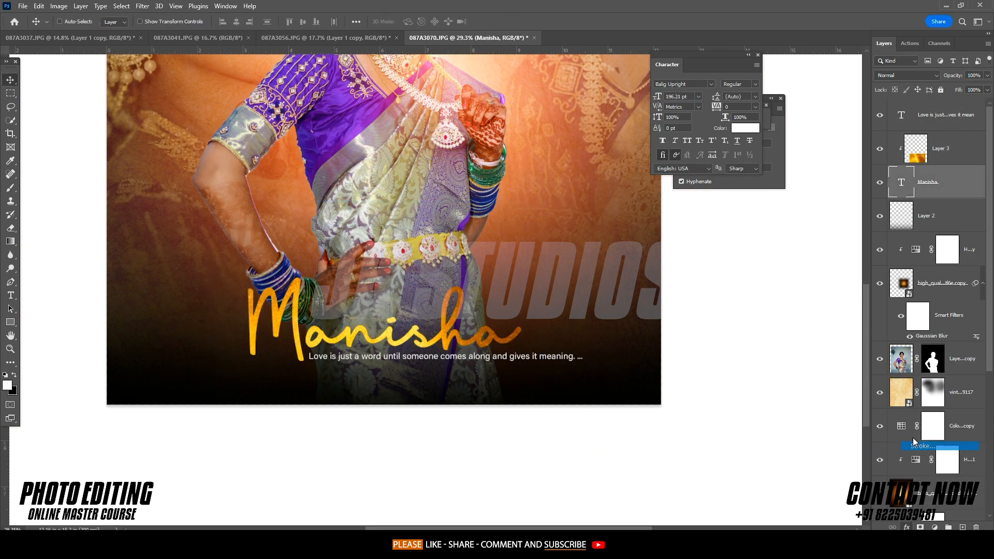
pyautogui.doubleClick(963, 183)
pyautogui.click(610, 301)
# Step: Apply a red Satin effect at 32% opacity to the name title and enable Bevel & Emboss with its Contour
pyautogui.click(599, 237)
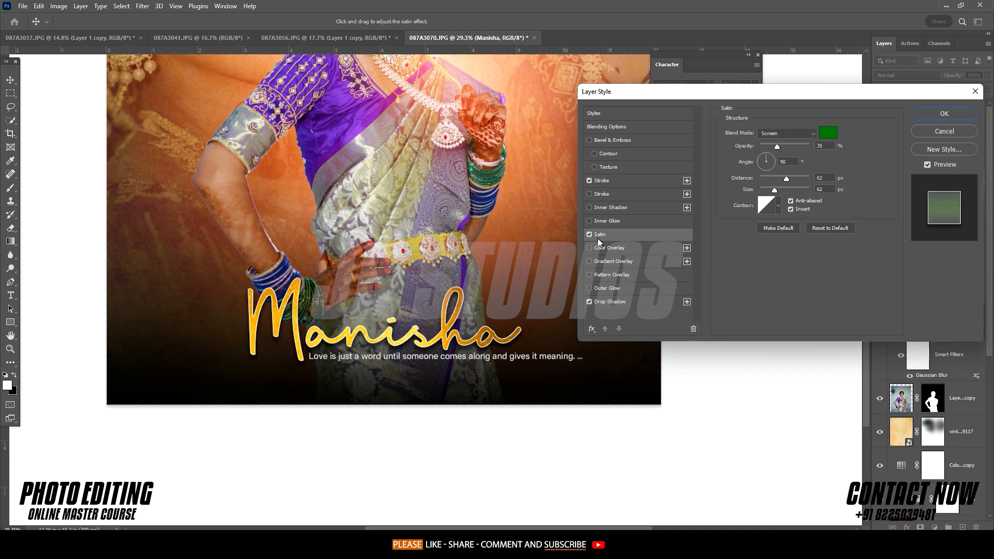
pyautogui.click(828, 133)
pyautogui.click(863, 173)
pyautogui.click(848, 172)
pyautogui.click(954, 165)
pyautogui.moveTo(766, 147); pyautogui.dragTo(775, 147)
pyautogui.click(612, 141)
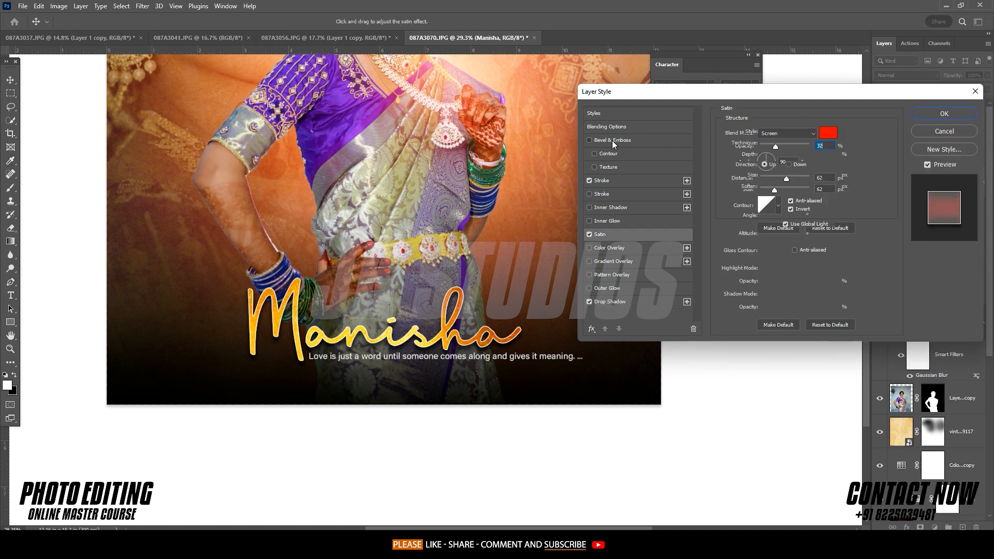
pyautogui.click(606, 154)
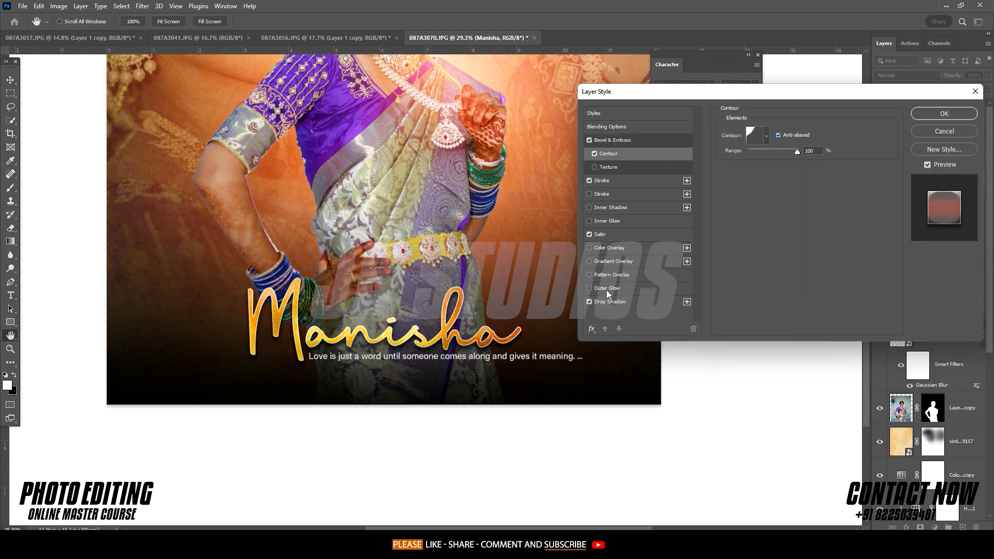
# Step: Add an Outer Glow to the name title, colour it orange #ff9600 and change the glow's blend mode
pyautogui.click(607, 290)
pyautogui.click(748, 166)
pyautogui.click(746, 302)
pyautogui.click(954, 166)
pyautogui.moveTo(785, 144); pyautogui.dragTo(794, 144)
pyautogui.click(745, 167)
pyautogui.click(850, 171)
pyautogui.click(862, 290)
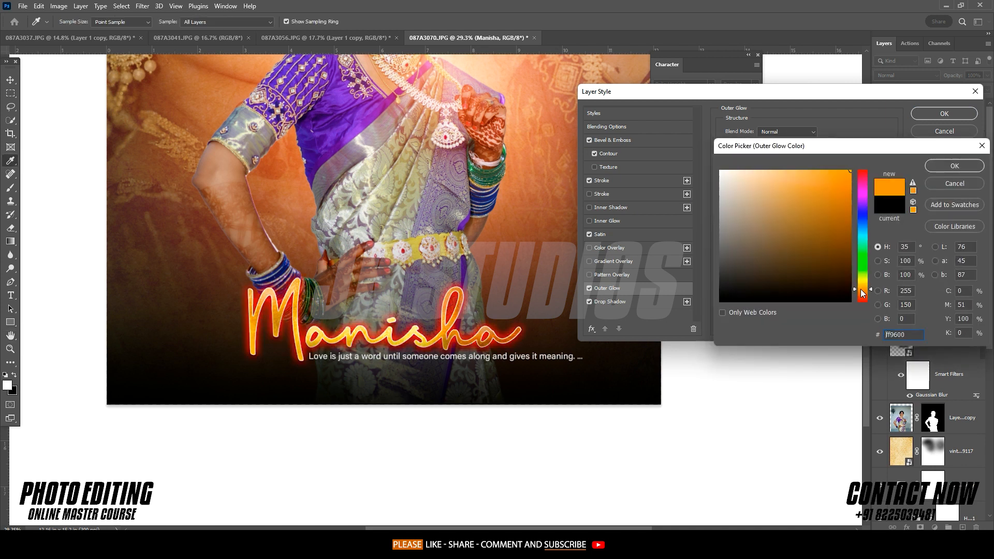
pyautogui.click(954, 166)
pyautogui.click(787, 131)
pyautogui.click(764, 154)
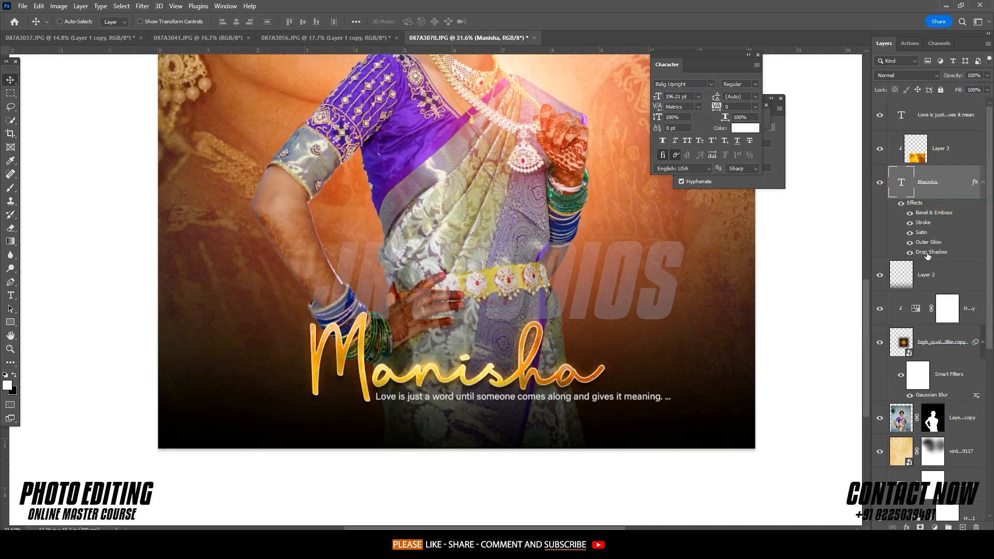
# Step: Adjust the name title's Drop Shadow distance and strengthen its Outer Glow
pyautogui.doubleClick(931, 252)
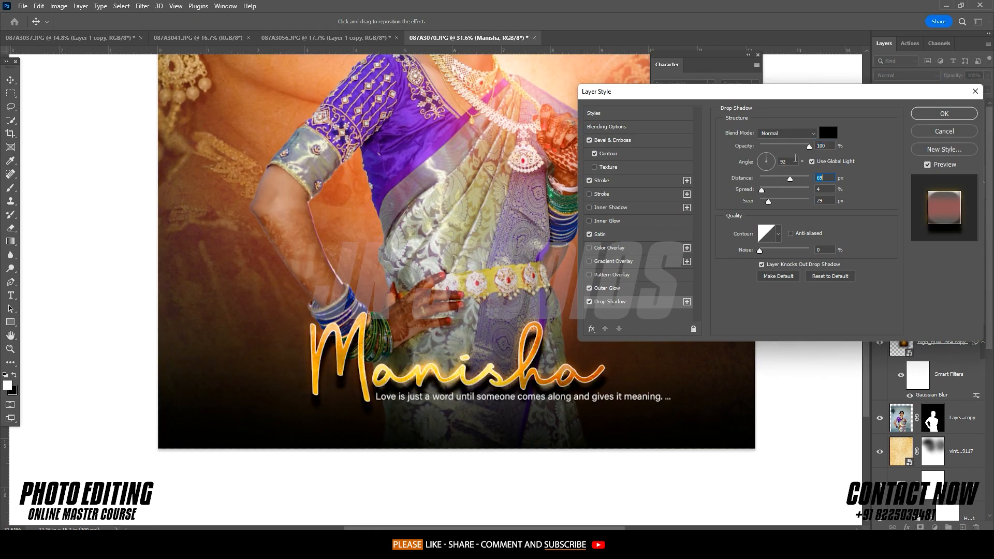
pyautogui.click(601, 235)
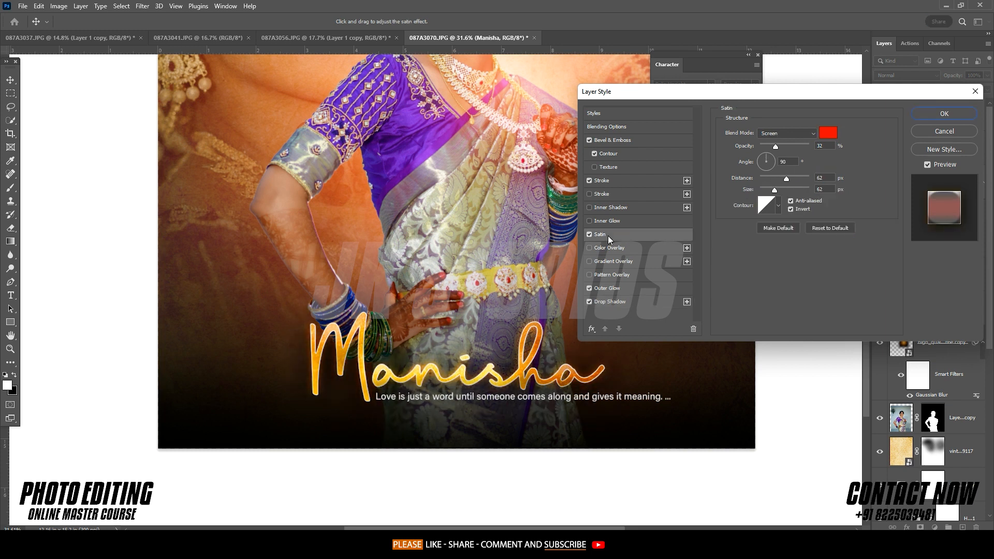
pyautogui.click(607, 288)
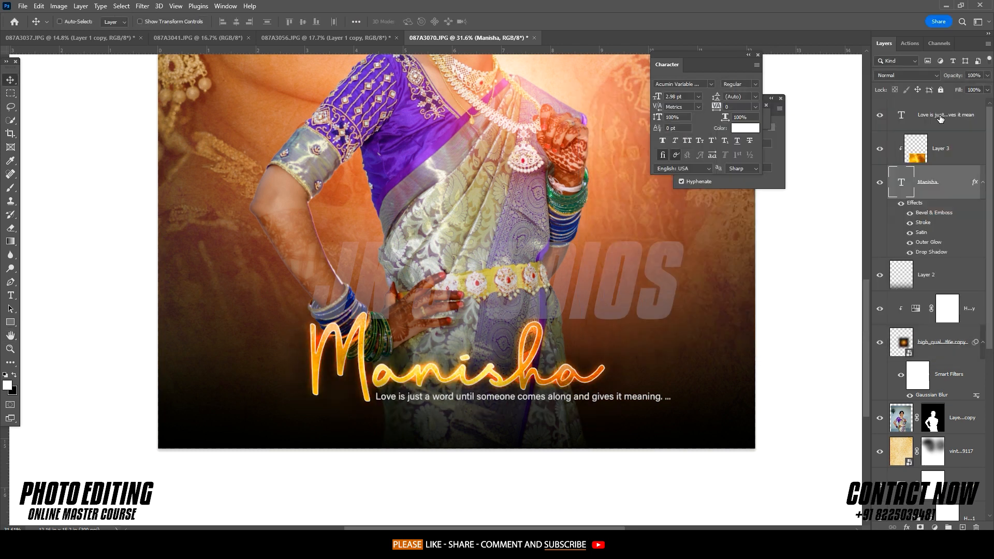
# Step: Set the area surrounding the canvas to medium gray
pyautogui.rightClick(642, 331)
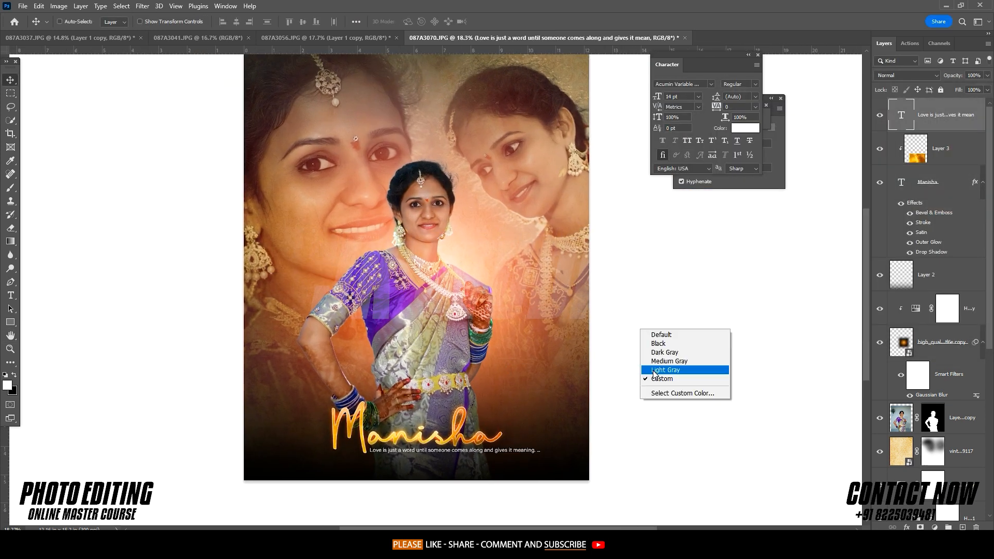
pyautogui.click(666, 370)
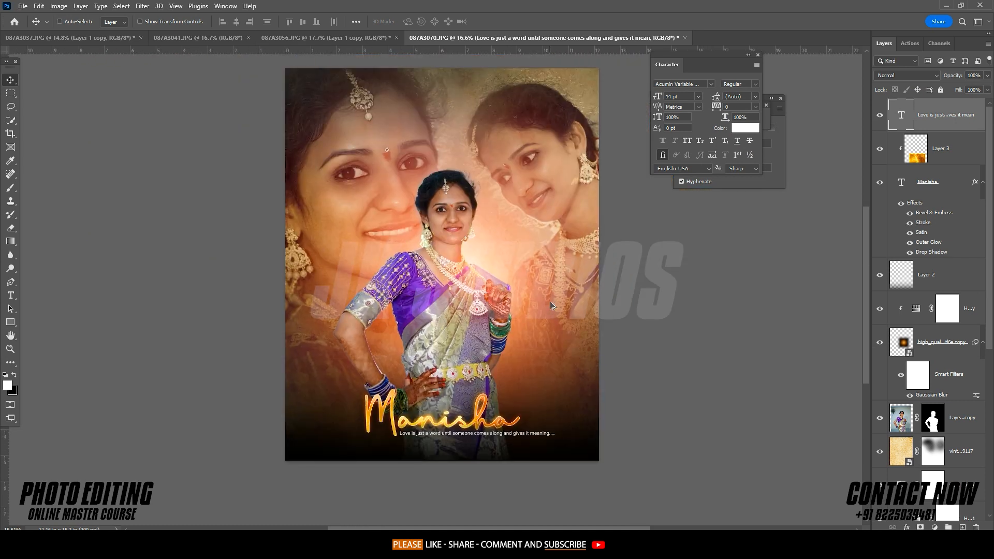
# Step: Reposition the quote horizontally beneath the name title
pyautogui.keyDown('shift'); pyautogui.click(952, 179); pyautogui.keyUp('shift')
pyautogui.hotkey('ctrl', 't')
pyautogui.click(515, 23)
pyautogui.click(945, 115)
pyautogui.scroll(6, 565, 415)
pyautogui.moveTo(632, 242); pyautogui.dragTo(584, 237)
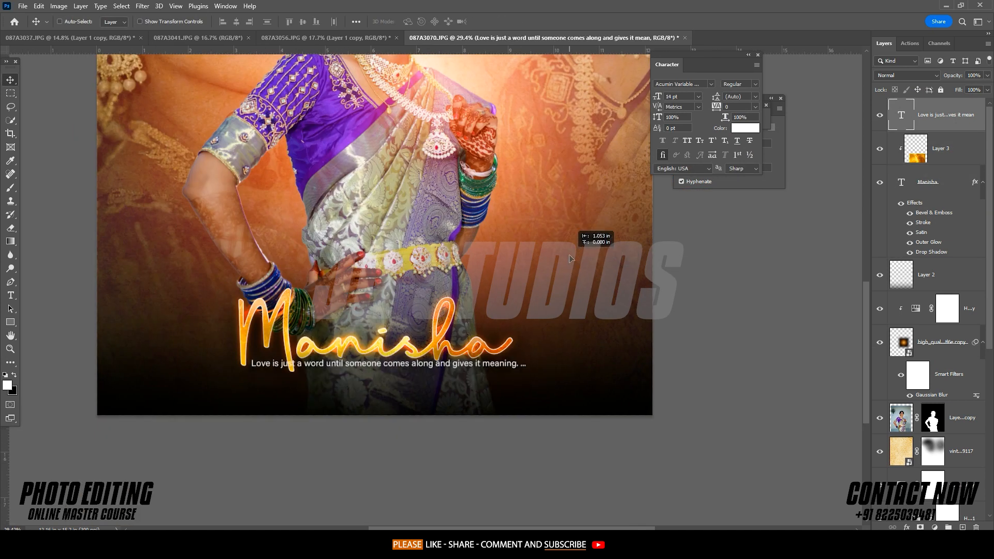
pyautogui.scroll(-9, 571, 238)
pyautogui.scroll(7, 549, 212)
pyautogui.moveTo(525, 310); pyautogui.dragTo(572, 307)
# Step: Reduce the quote's font size to 11 pt and place it just under the right part of the name title
pyautogui.click(656, 98)
pyautogui.press('Down')
pyautogui.press('Down')
pyautogui.press('Down')
pyautogui.moveTo(557, 161); pyautogui.dragTo(533, 166)
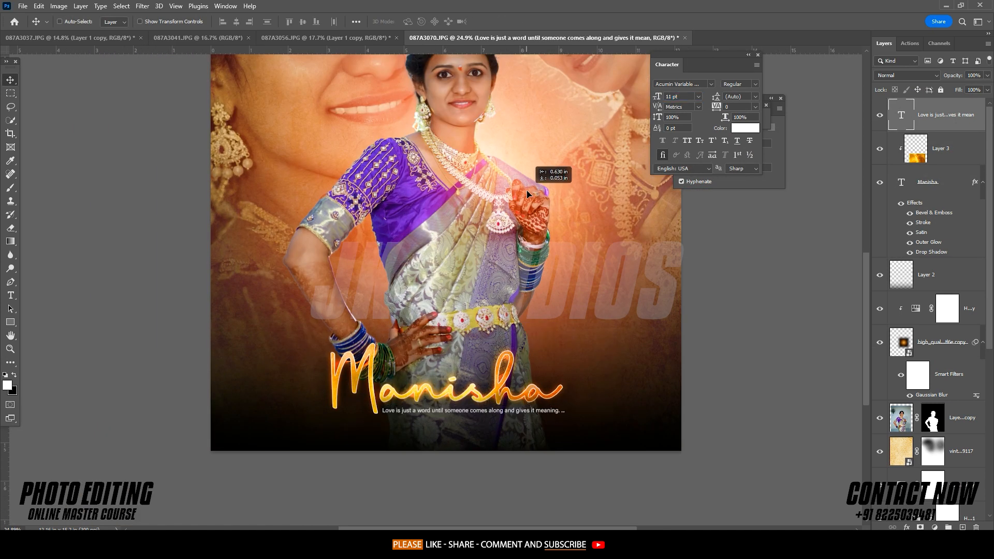
# Step: Group the name title, its gold texture and the quote, and set the area surrounding the canvas to white
pyautogui.scroll(-4, 497, 290)
pyautogui.keyDown('shift'); pyautogui.click(928, 162); pyautogui.keyUp('shift')
pyautogui.hotkey('ctrl', 't')
pyautogui.rightClick(707, 257)
pyautogui.click(705, 351)
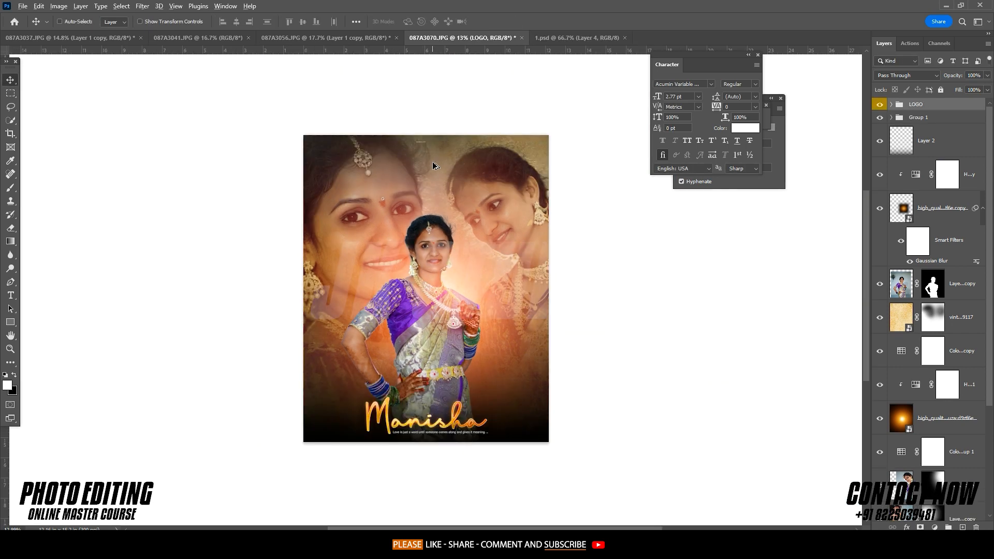
# Step: Enlarge the CROWN STUDIO PRESENTS logo near the poster's upper edge and center it horizontally on the canvas
pyautogui.scroll(2, 434, 166)
pyautogui.hotkey('ctrl', 't')
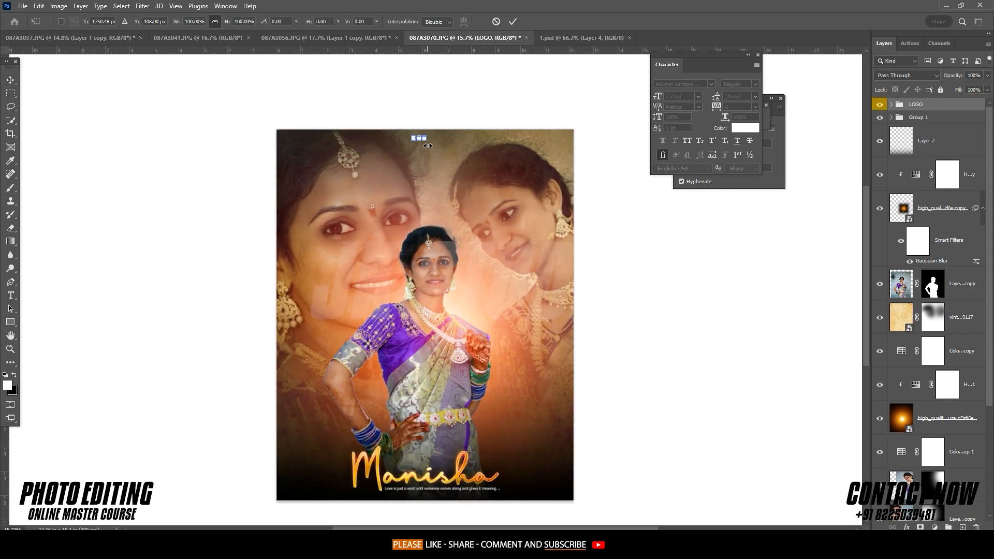
pyautogui.click(513, 21)
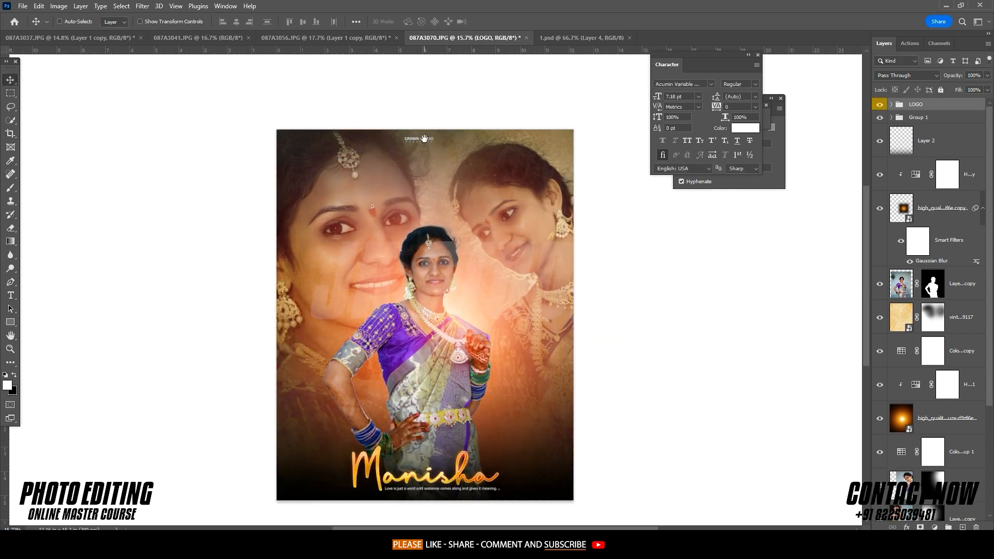
pyautogui.scroll(-1, 429, 118)
pyautogui.hotkey('ctrl', 'a')
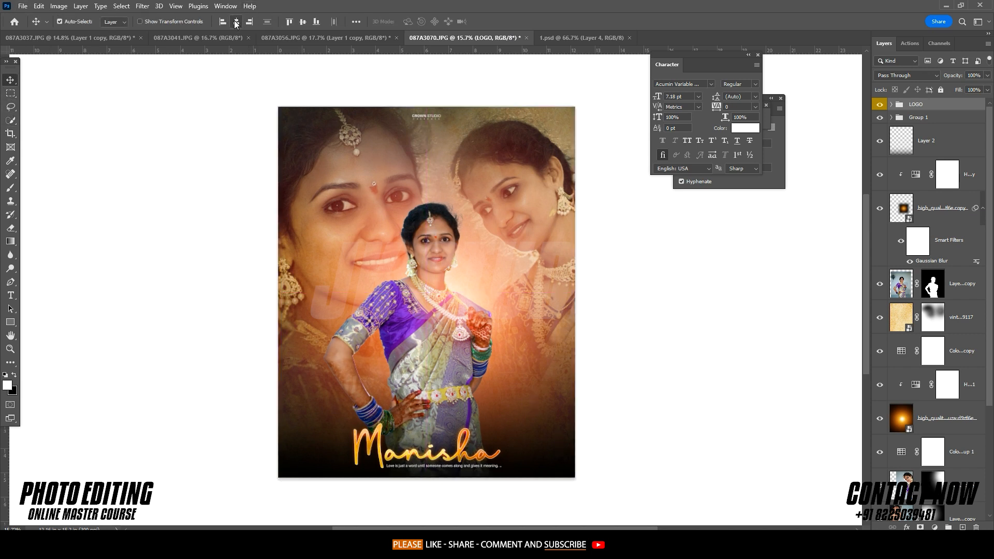
# Step: Scale the LOGO group up to about 126% and adjust its position near the poster's upper edge
pyautogui.scroll(7, 415, 100)
pyautogui.hotkey('ctrl', 't')
pyautogui.scroll(1, 453, 90)
pyautogui.moveTo(437, 89); pyautogui.dragTo(442, 204)
pyautogui.click(514, 24)
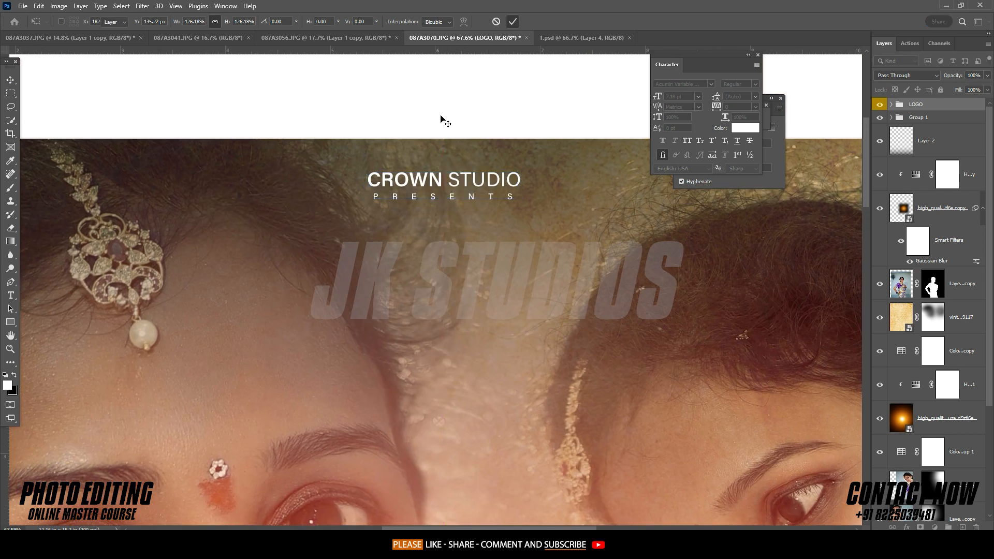
pyautogui.scroll(-7, 440, 118)
pyautogui.moveTo(470, 302); pyautogui.dragTo(468, 181)
pyautogui.scroll(1, 476, 260)
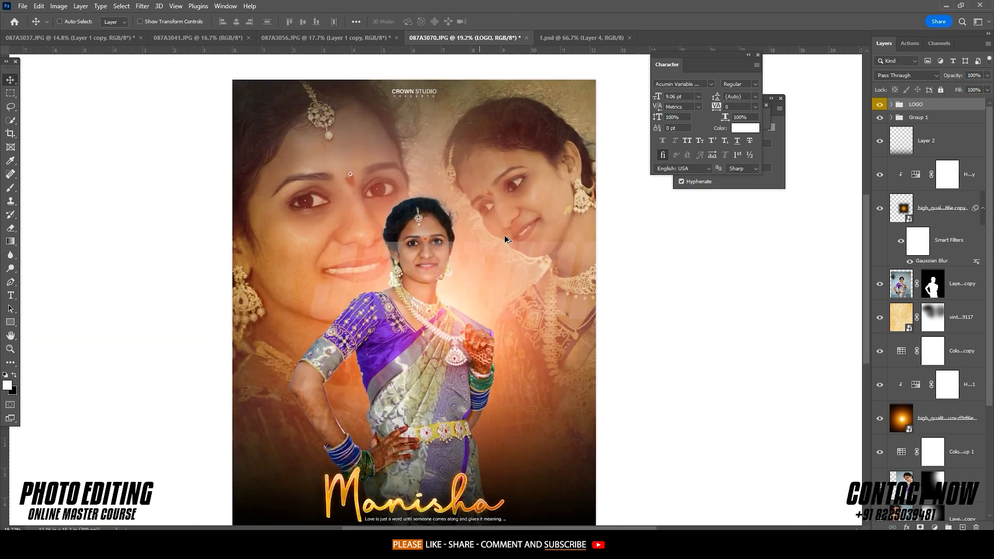
# Step: Set the area surrounding the canvas to light gray
pyautogui.rightClick(680, 278)
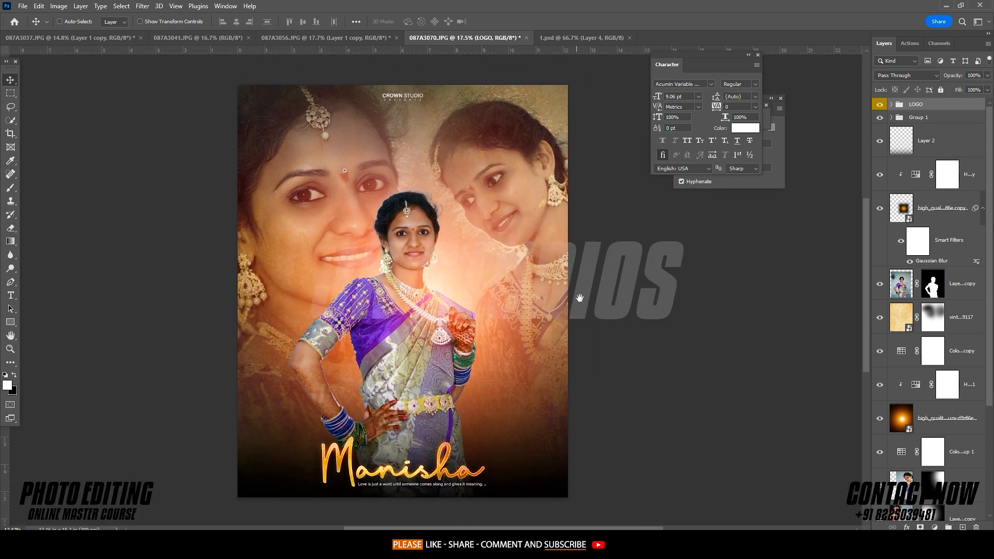
pyautogui.rightClick(648, 277)
pyautogui.click(671, 320)
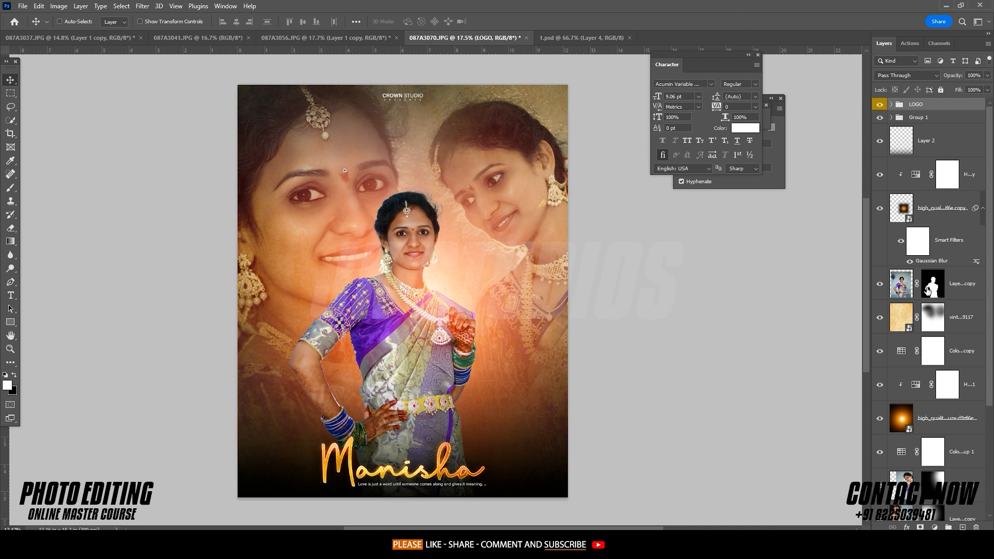
# Step: Add a new empty layer above the central portrait cutout and clip it to the portrait
pyautogui.click(931, 285)
pyautogui.scroll(5, 395, 207)
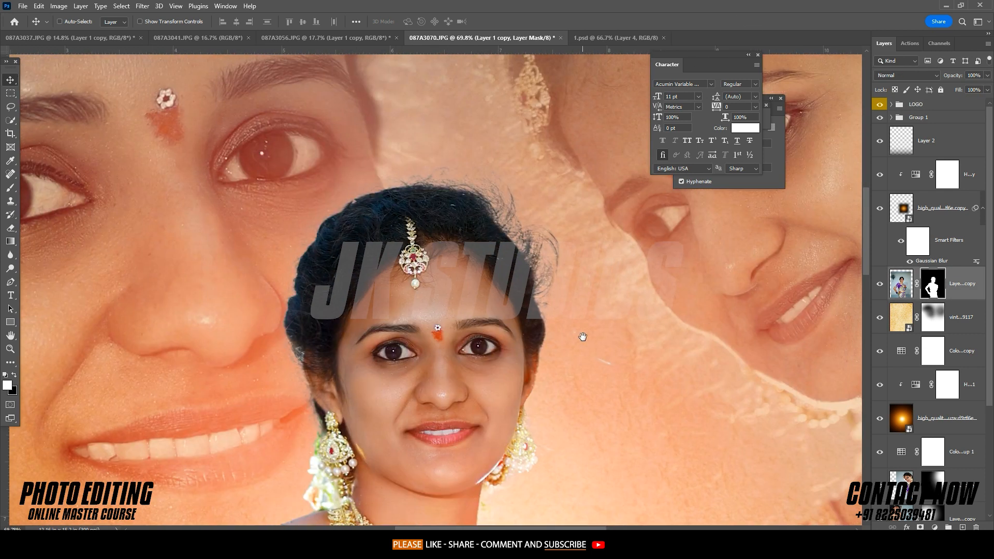
pyautogui.click(963, 527)
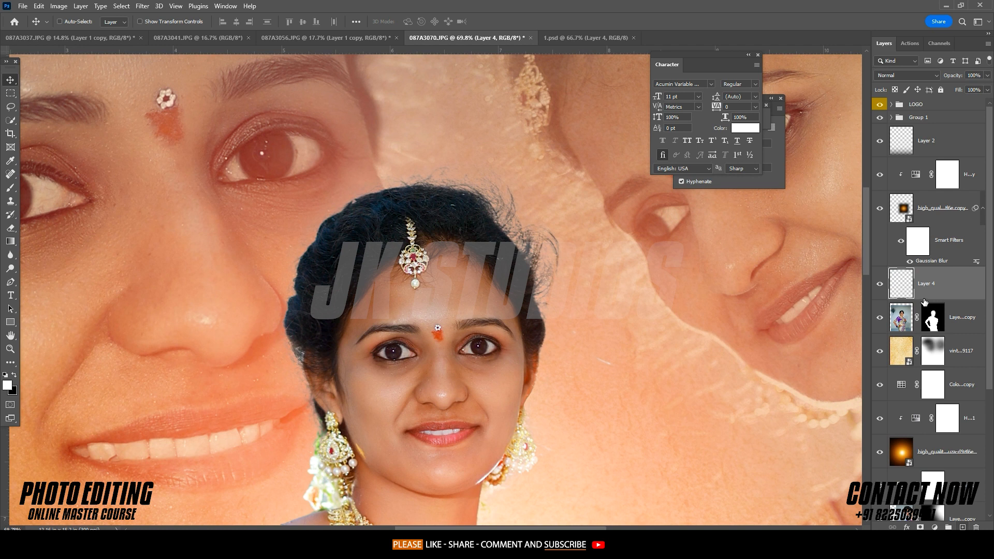
pyautogui.press('b')
pyautogui.scroll(2, 317, 219)
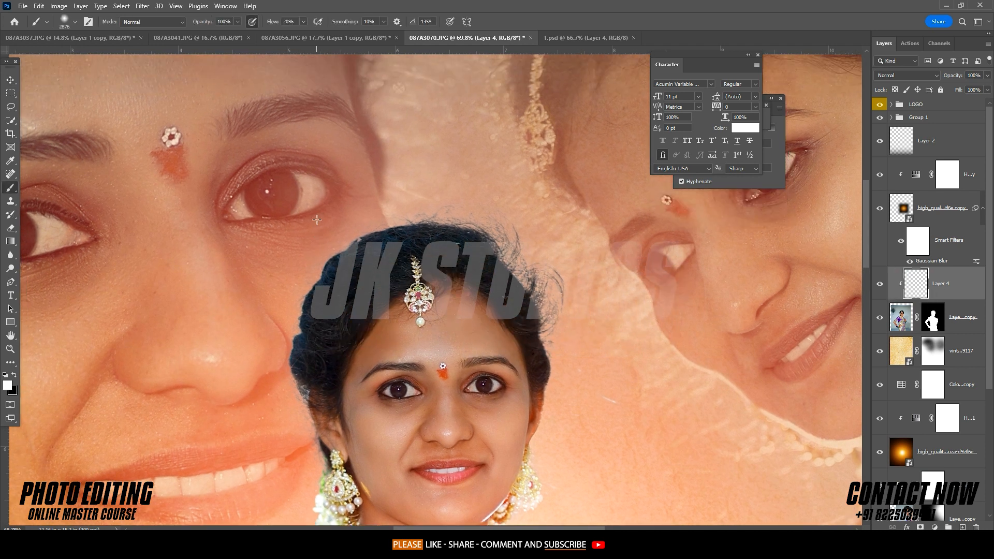
# Step: Paint soft black at 26% opacity on the clipped layer to darken the outer hair of the central portrait
pyautogui.moveTo(353, 259); pyautogui.dragTo(247, 257)
pyautogui.scroll(3, 283, 283)
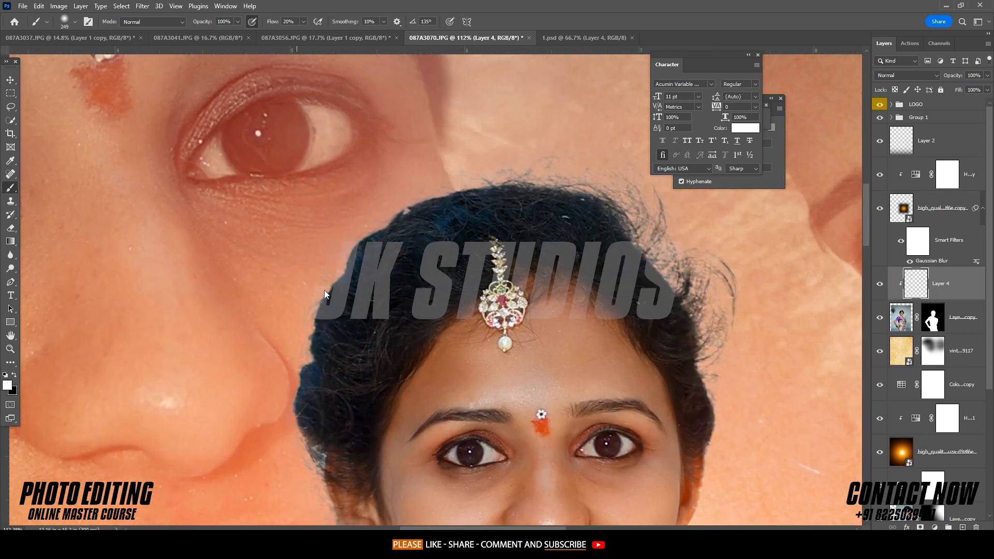
pyautogui.scroll(-2, 321, 187)
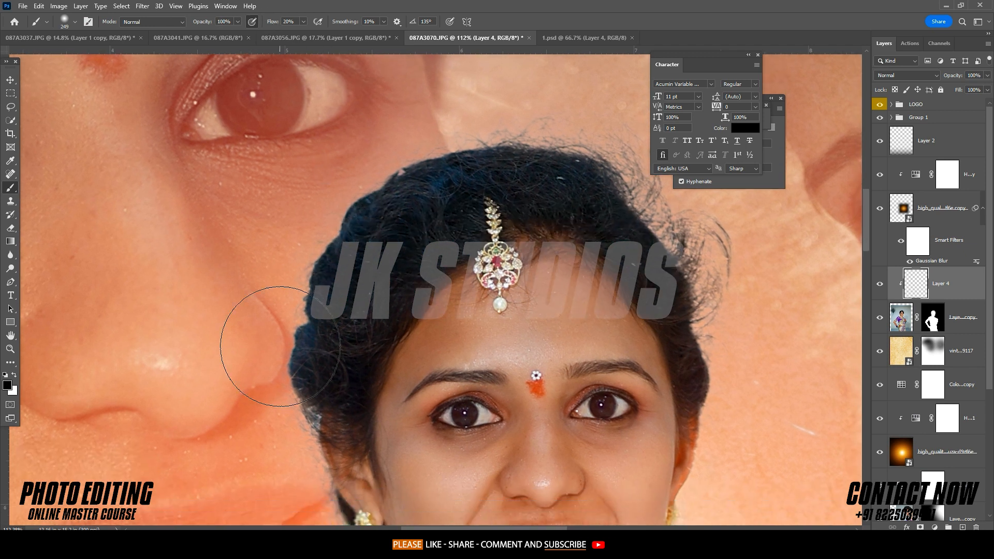
pyautogui.moveTo(357, 142); pyautogui.dragTo(266, 226)
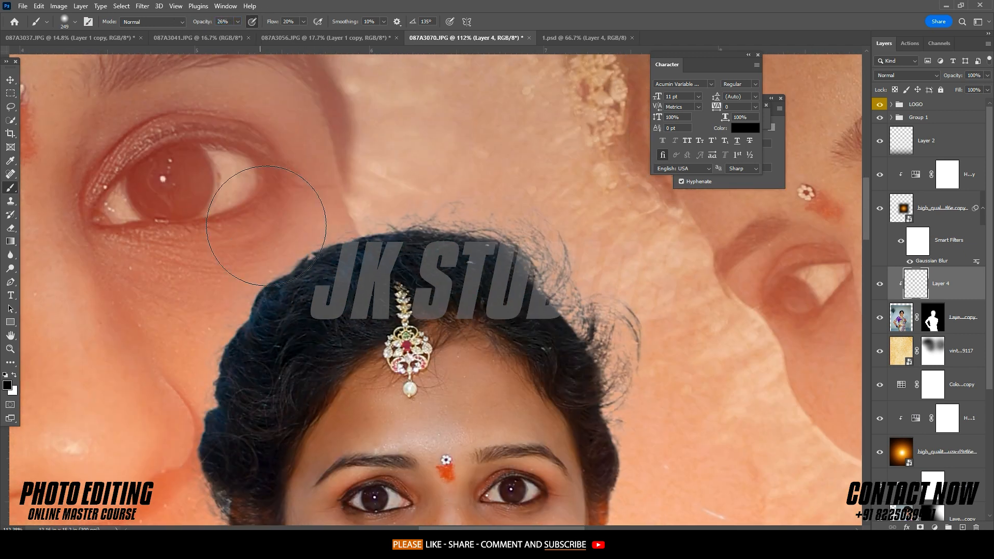
pyautogui.moveTo(661, 442); pyautogui.dragTo(570, 257)
pyautogui.moveTo(561, 314); pyautogui.dragTo(547, 285)
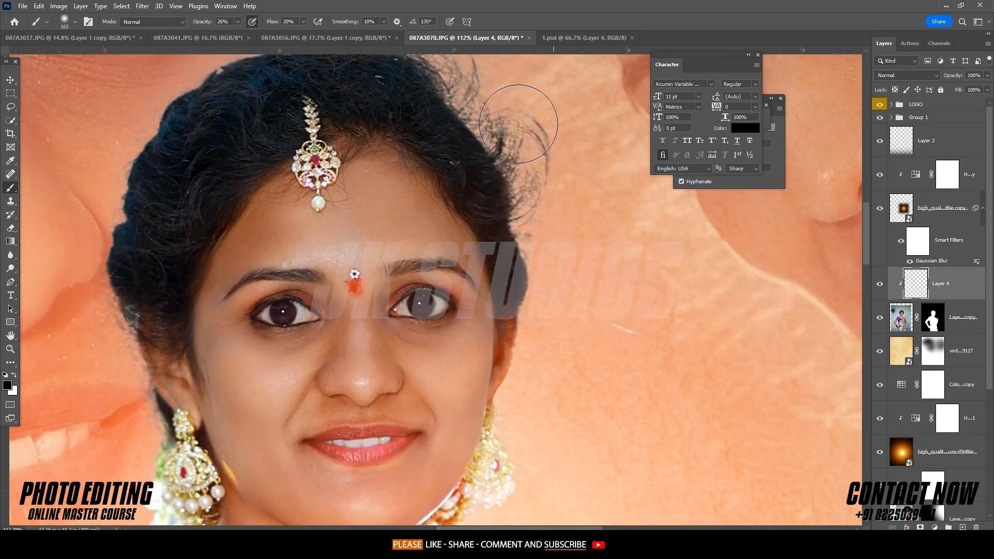
pyautogui.moveTo(517, 123); pyautogui.dragTo(544, 231)
pyautogui.scroll(-17, 374, 203)
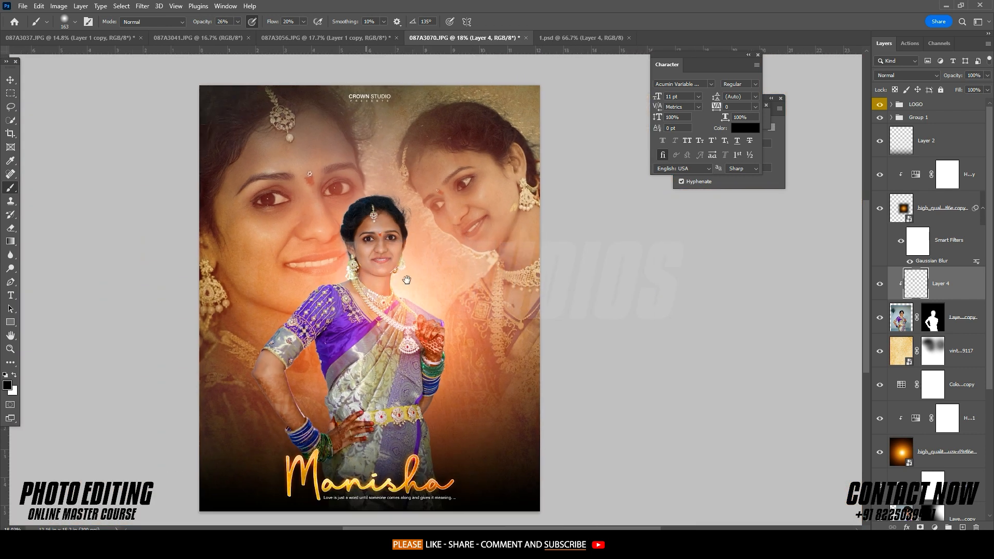
pyautogui.moveTo(406, 279); pyautogui.dragTo(446, 267)
pyautogui.scroll(-1, 402, 267)
pyautogui.scroll(1, 403, 267)
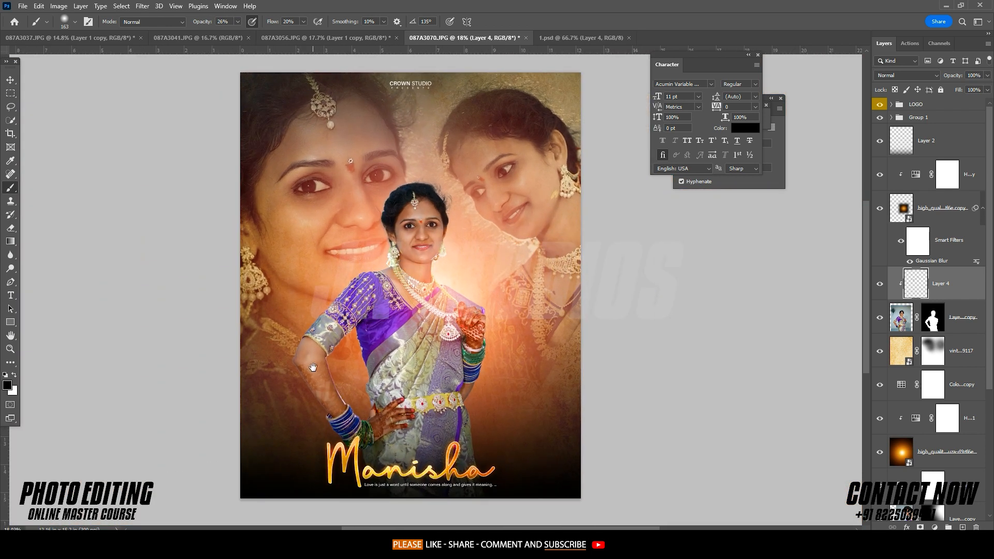
# Step: Run the Dodge And Burn action above Layer 2 and choose the Dodge tool for the Dodge layer
pyautogui.click(930, 137)
pyautogui.click(911, 43)
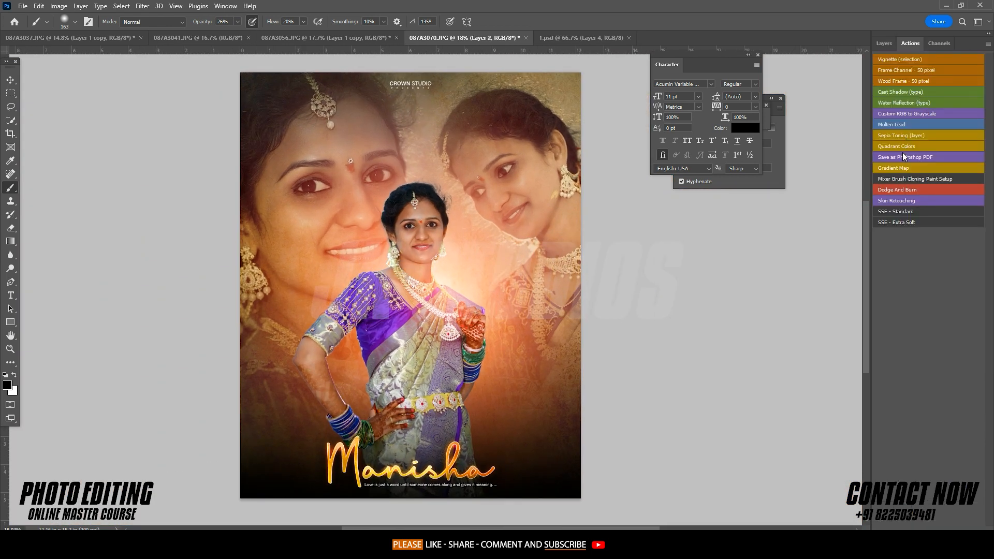
pyautogui.click(882, 43)
pyautogui.click(10, 269)
pyautogui.click(48, 268)
# Step: Dodge the midtones of the central portrait's bent arm at 17% exposure on the Dodge layer
pyautogui.scroll(12, 339, 336)
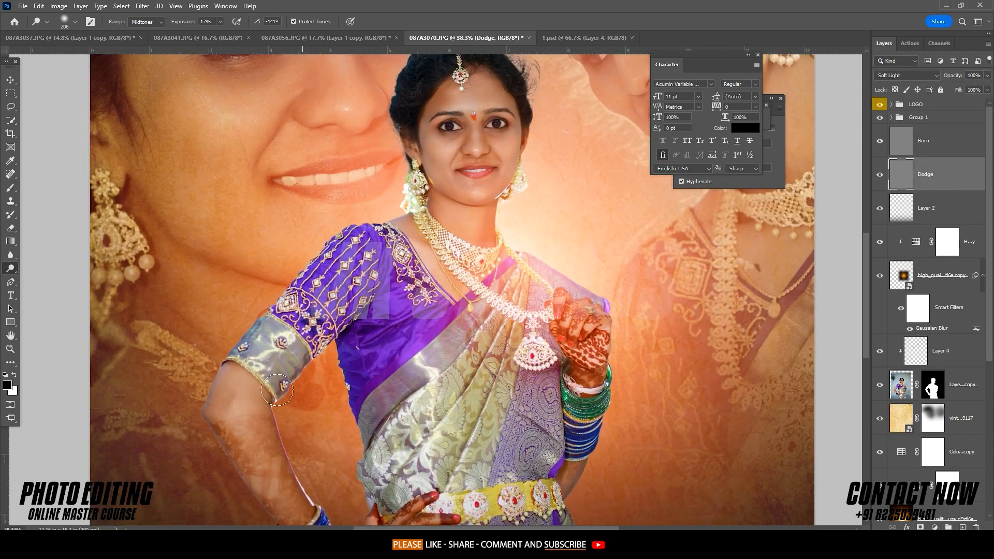
pyautogui.moveTo(238, 416); pyautogui.dragTo(263, 224)
pyautogui.moveTo(276, 280); pyautogui.dragTo(346, 180)
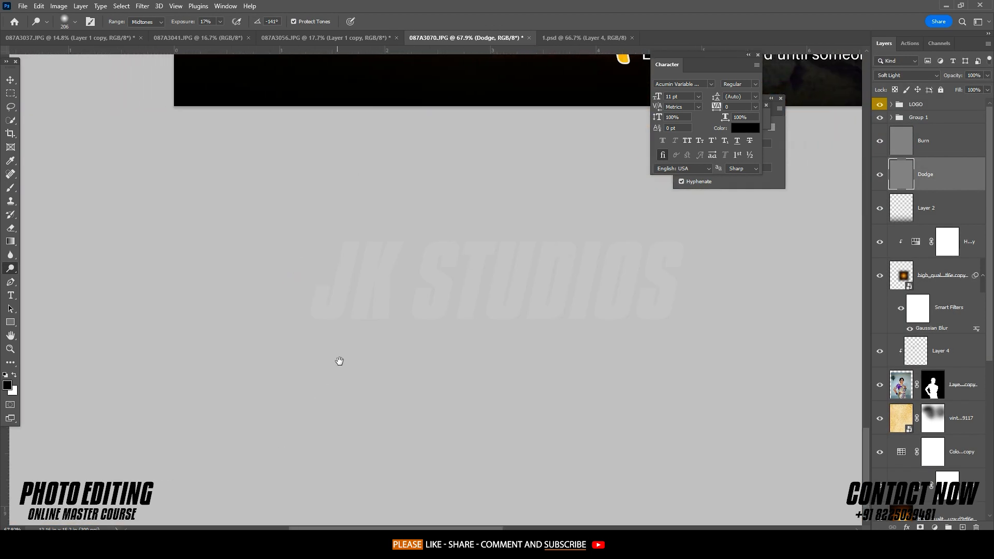
pyautogui.moveTo(495, 91); pyautogui.dragTo(347, 473)
pyautogui.moveTo(451, 220); pyautogui.dragTo(430, 409)
pyautogui.moveTo(292, 196)
pyautogui.mouseDown()
pyautogui.moveTo(312, 275)
pyautogui.moveTo(298, 280)
pyautogui.mouseUp()
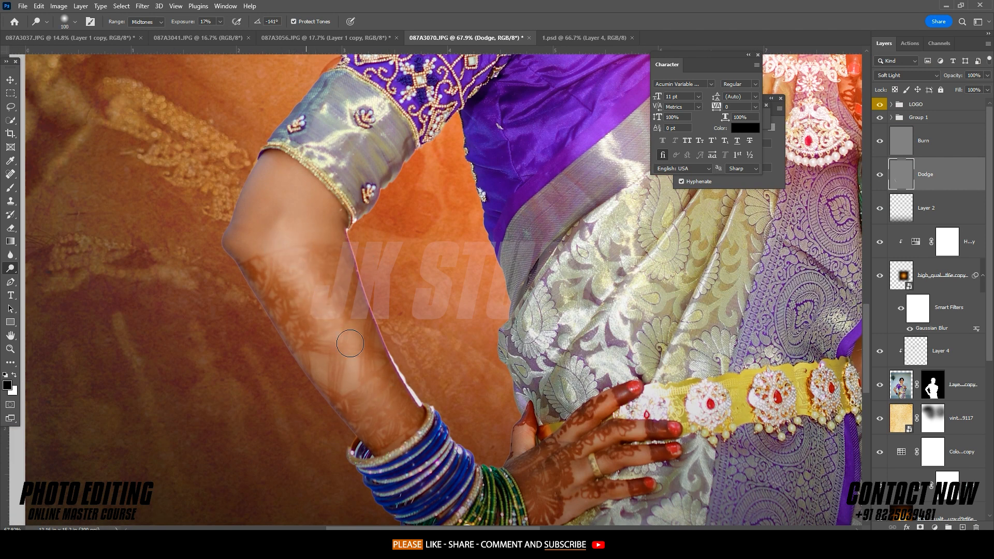
pyautogui.moveTo(487, 261); pyautogui.dragTo(383, 466)
pyautogui.moveTo(395, 251); pyautogui.dragTo(420, 373)
# Step: Dodge the forehead, nose, chin and cheeks of the central portrait's face at 17% exposure with varying brush sizes
pyautogui.scroll(6, 413, 264)
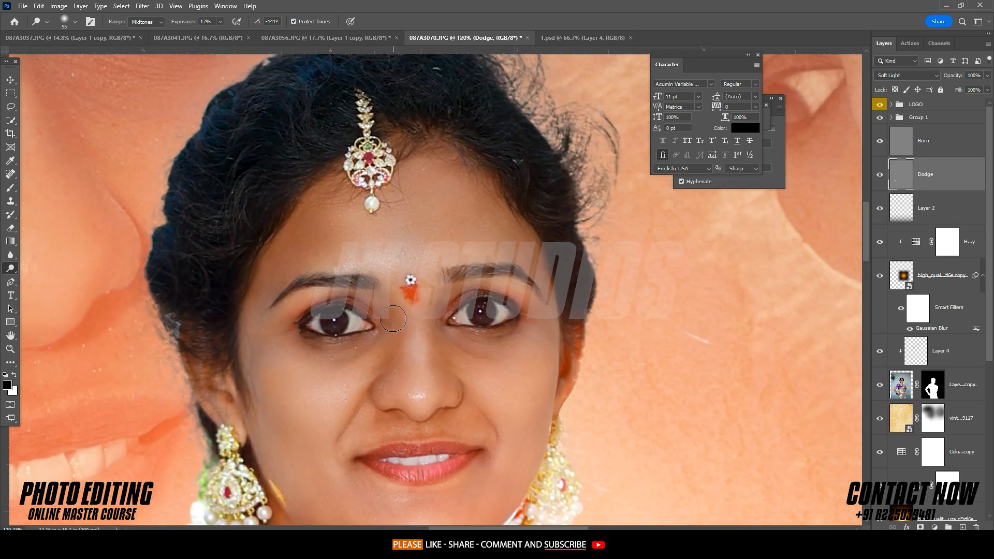
pyautogui.moveTo(353, 410); pyautogui.dragTo(365, 410)
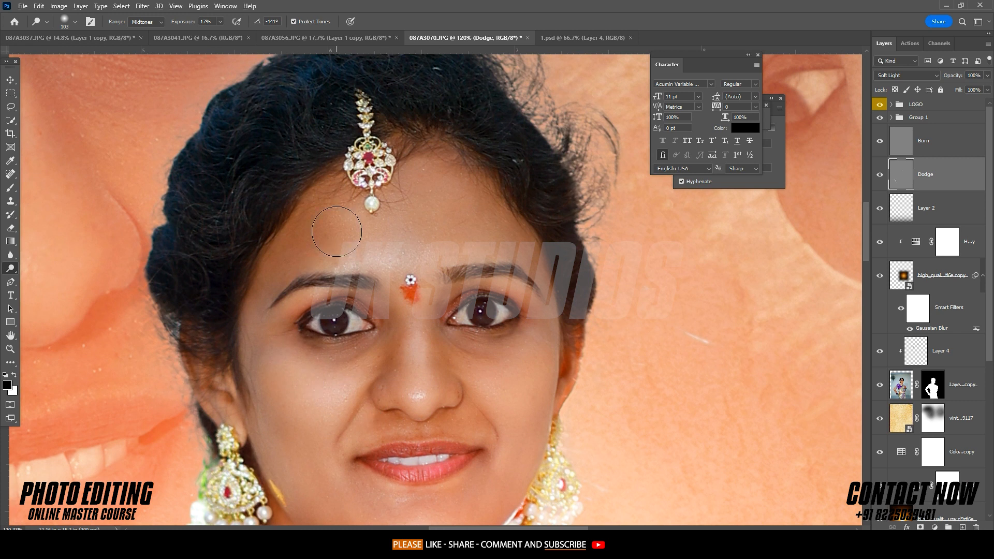
pyautogui.moveTo(426, 396); pyautogui.dragTo(400, 253)
pyautogui.moveTo(406, 374); pyautogui.dragTo(390, 373)
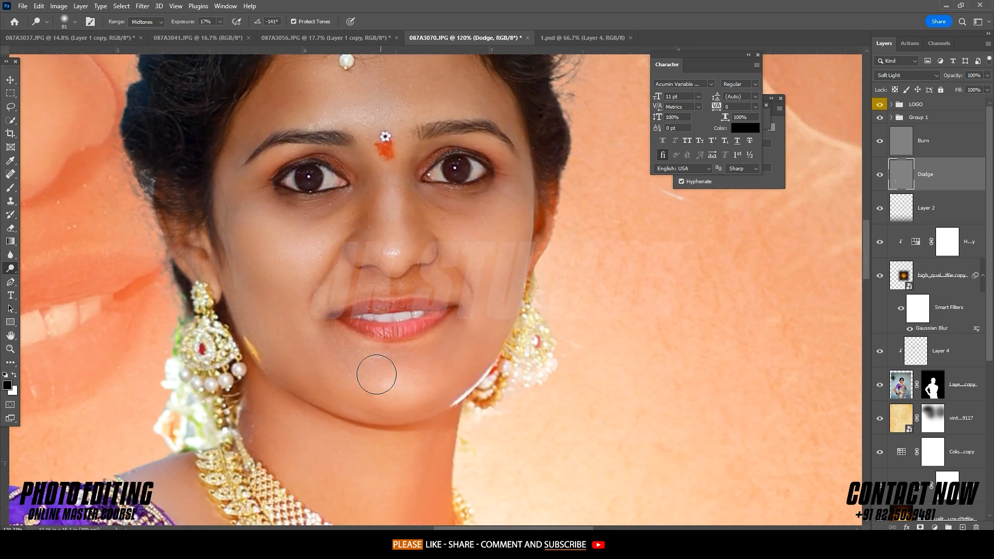
pyautogui.moveTo(412, 342); pyautogui.dragTo(406, 342)
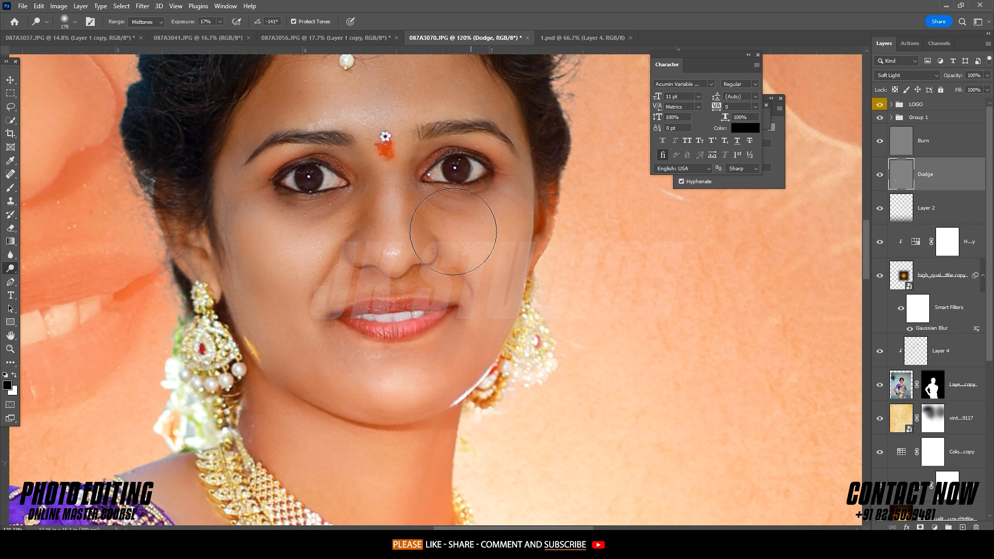
pyautogui.moveTo(480, 235)
pyautogui.mouseDown()
pyautogui.moveTo(457, 238)
pyautogui.moveTo(441, 378)
pyautogui.mouseUp()
# Step: Dodge the nose and cheek highlights of the large faded face behind the central portrait
pyautogui.scroll(-6, 473, 272)
pyautogui.scroll(2, 285, 367)
pyautogui.moveTo(292, 355); pyautogui.dragTo(293, 355)
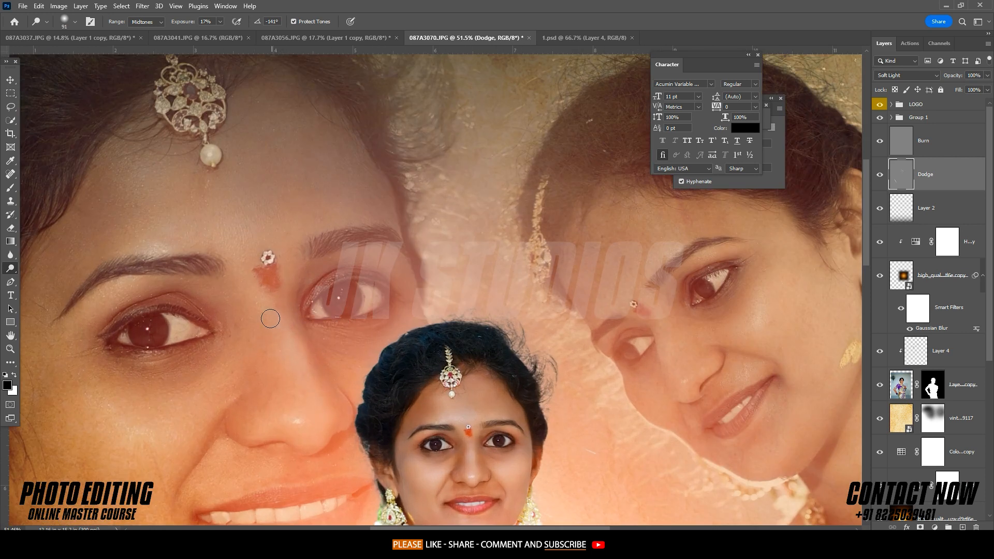
pyautogui.moveTo(264, 398); pyautogui.dragTo(282, 402)
pyautogui.moveTo(131, 435); pyautogui.dragTo(286, 351)
pyautogui.scroll(-5, 348, 331)
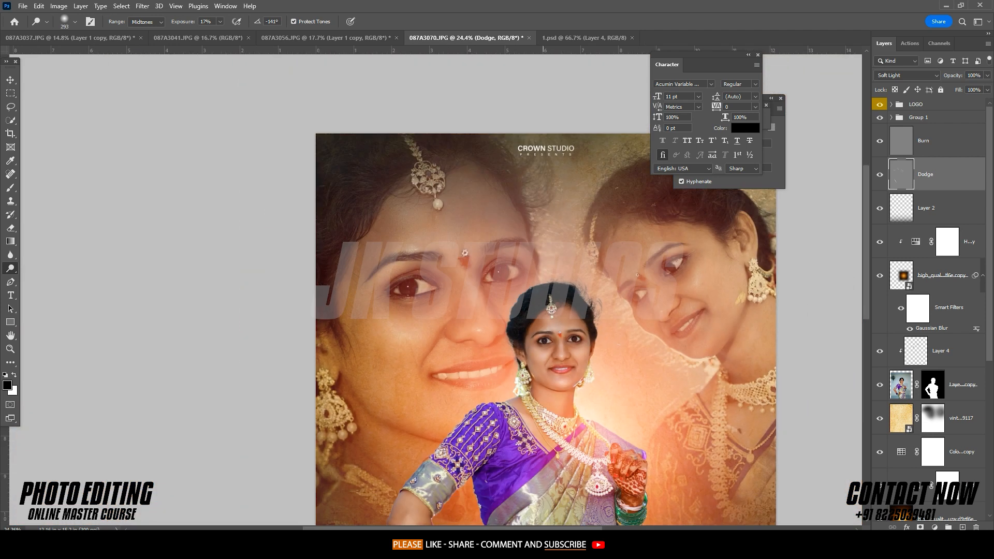
# Step: Refine the central portrait's facial highlights with further midtone dodging around the nose, forehead and cheeks
pyautogui.scroll(4, 547, 364)
pyautogui.moveTo(546, 364)
pyautogui.mouseDown()
pyautogui.moveTo(521, 368)
pyautogui.moveTo(550, 383)
pyautogui.mouseUp()
pyautogui.scroll(5, 564, 384)
pyautogui.scroll(4, 559, 380)
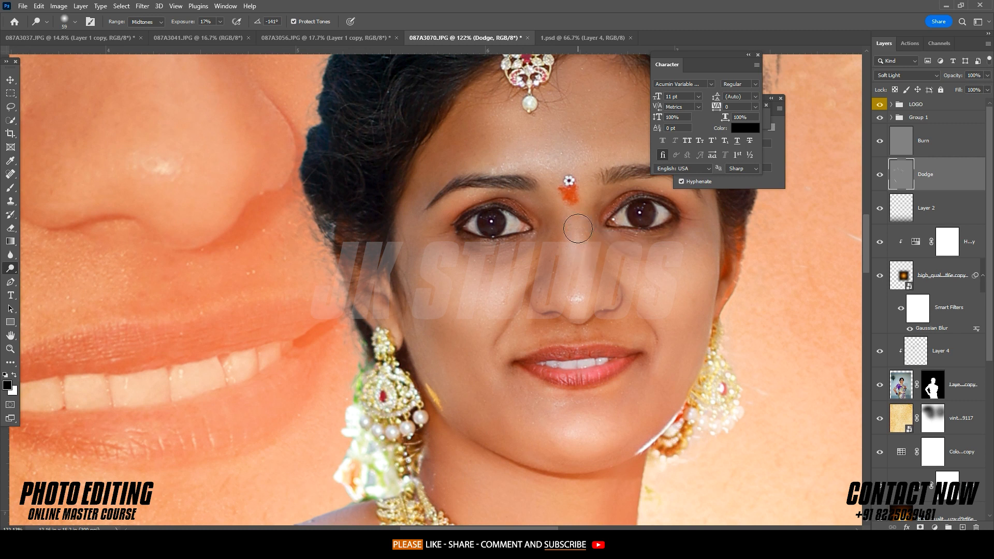
pyautogui.moveTo(615, 169); pyautogui.dragTo(556, 311)
pyautogui.moveTo(496, 259); pyautogui.dragTo(510, 258)
pyautogui.scroll(-8, 466, 224)
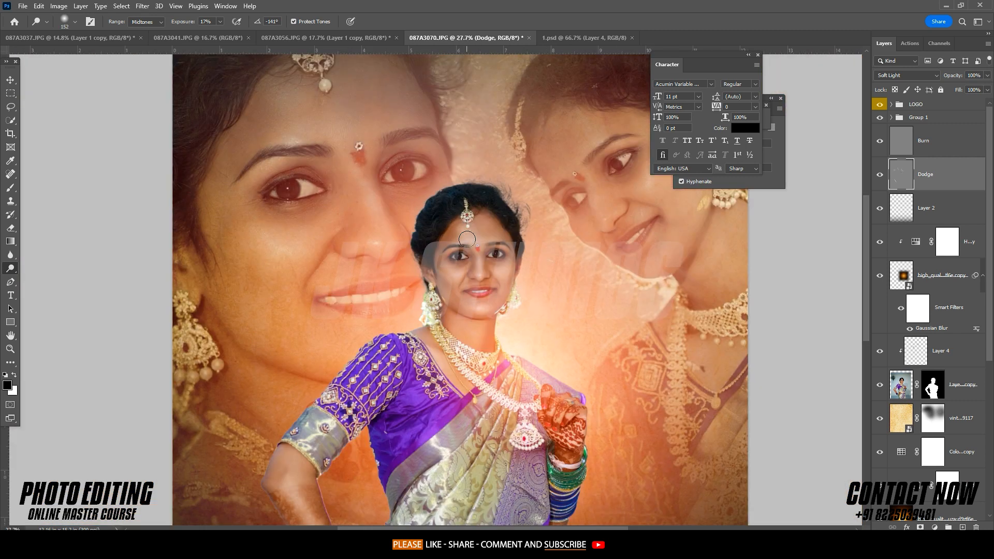
# Step: Compare the poster against several surround shades, including dark gray, and set the area surrounding the canvas to white
pyautogui.rightClick(649, 316)
pyautogui.click(678, 357)
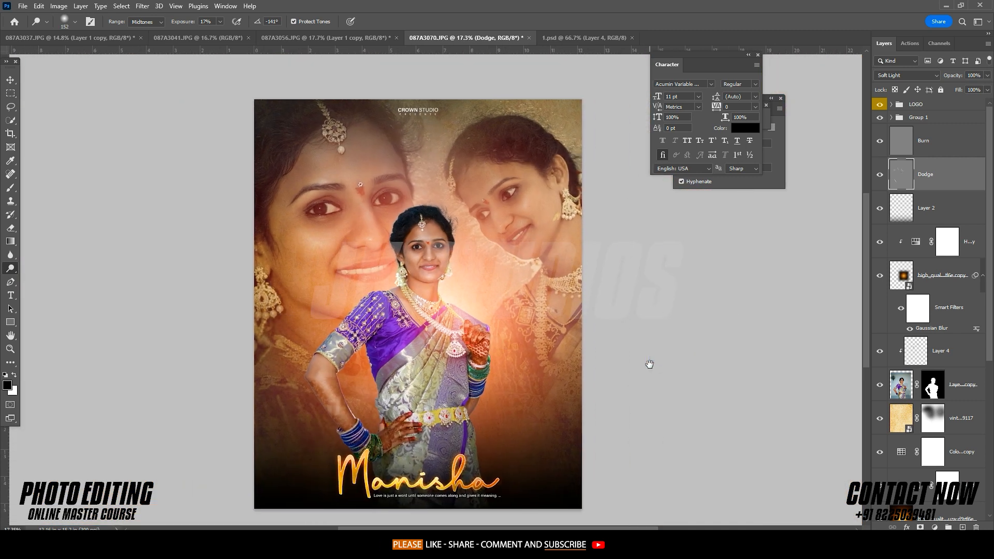
pyautogui.rightClick(681, 352)
pyautogui.click(697, 404)
pyautogui.moveTo(616, 389); pyautogui.dragTo(636, 388)
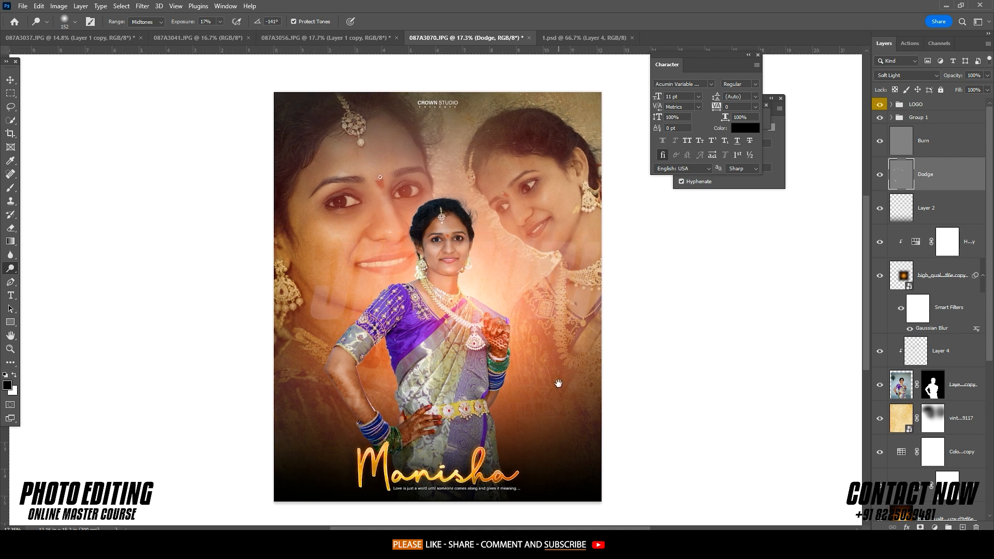
pyautogui.rightClick(695, 353)
pyautogui.click(720, 405)
pyautogui.rightClick(702, 366)
pyautogui.click(725, 388)
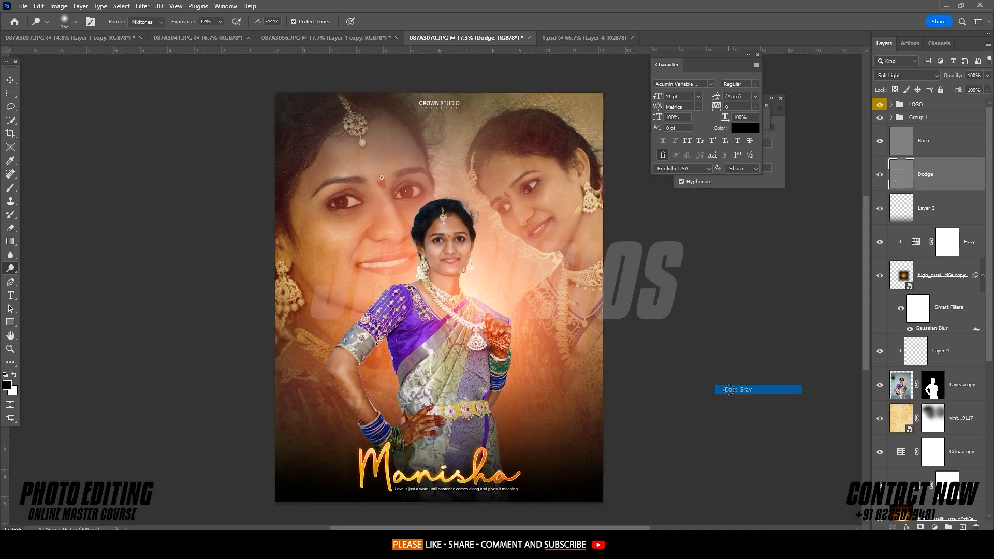
pyautogui.rightClick(708, 374)
pyautogui.click(725, 405)
pyautogui.rightClick(714, 343)
pyautogui.click(737, 395)
# Step: Change the studio title at the poster's top from CROWN STUDIO to SVS EVENTS, keeping its bold and regular styling
pyautogui.scroll(8, 439, 101)
pyautogui.press('t')
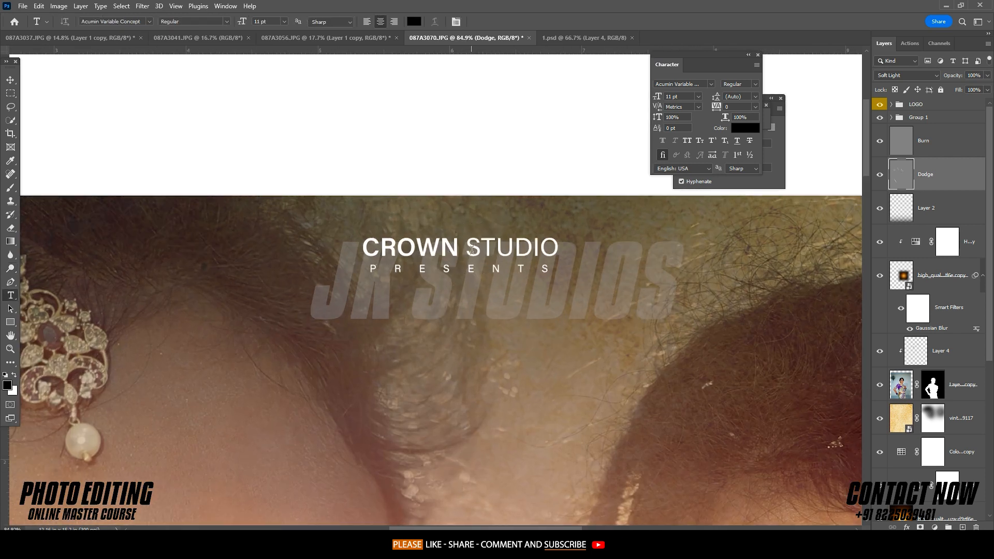
pyautogui.moveTo(560, 249); pyautogui.dragTo(463, 249)
pyautogui.write('EVENTS')
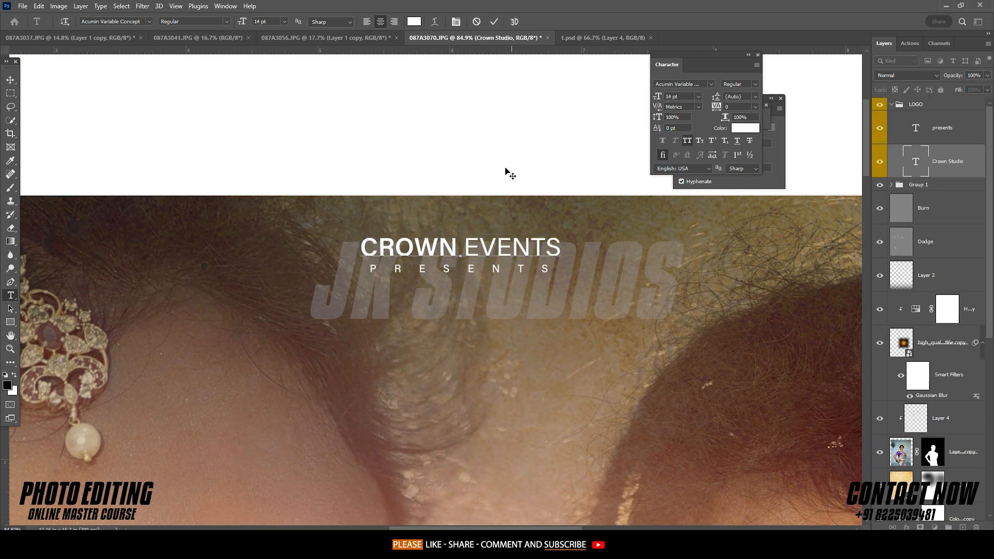
pyautogui.doubleClick(456, 250)
pyautogui.write('SVS')
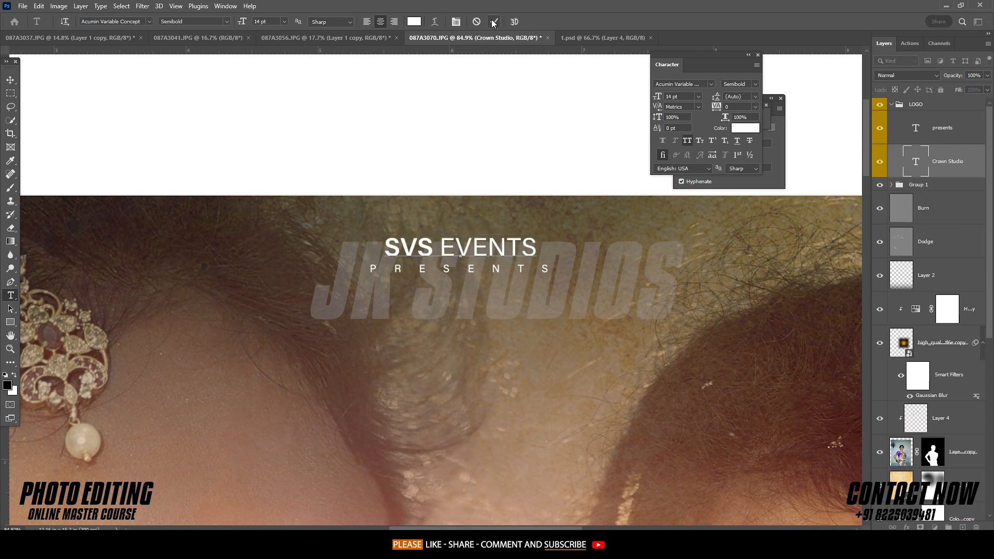
pyautogui.click(495, 21)
pyautogui.doubleClick(443, 251)
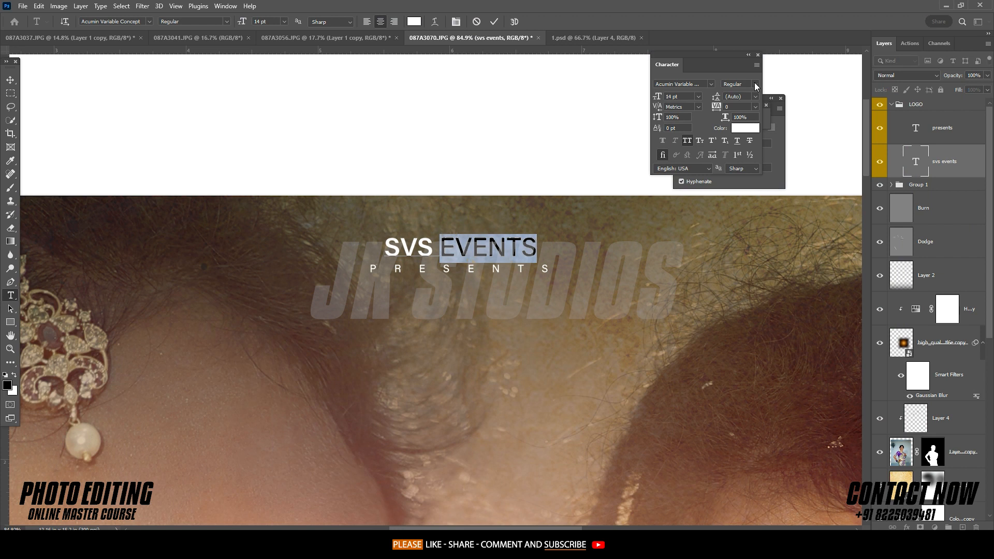
pyautogui.click(755, 86)
pyautogui.click(8, 86)
# Step: Scale the PRESENTS line down to 3.48 pt and tuck it centred beneath the SVS EVENTS title
pyautogui.click(939, 133)
pyautogui.hotkey('ctrl', 't')
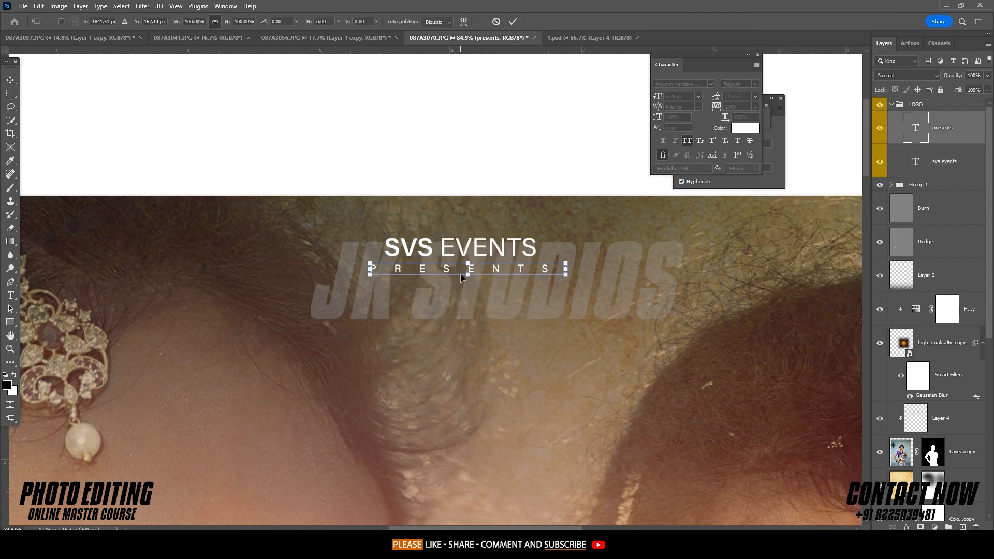
pyautogui.moveTo(470, 277); pyautogui.dragTo(488, 259)
pyautogui.press('Return')
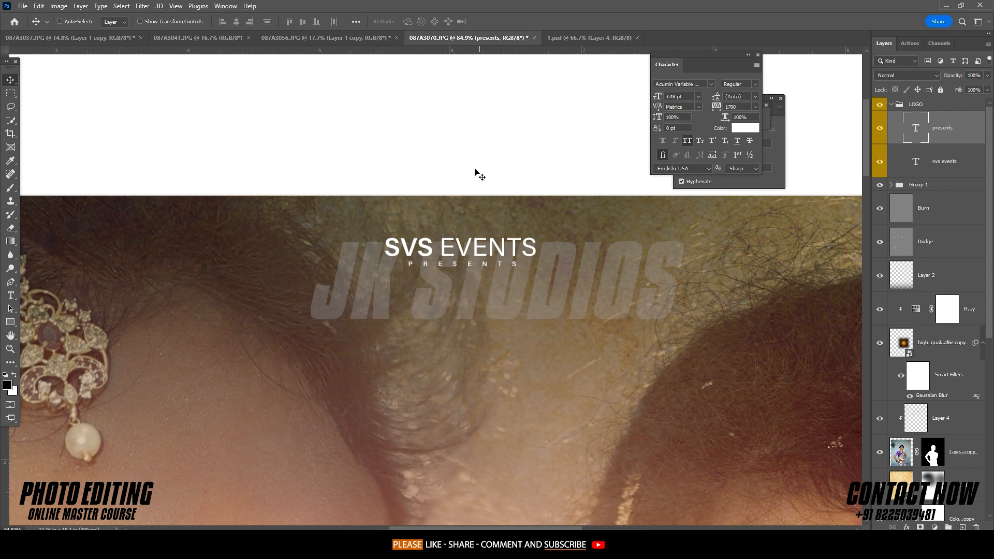
# Step: Compare the poster against dark gray, black and medium gray canvas surrounds, ending on the custom white surround
pyautogui.scroll(-5, 461, 212)
pyautogui.rightClick(735, 272)
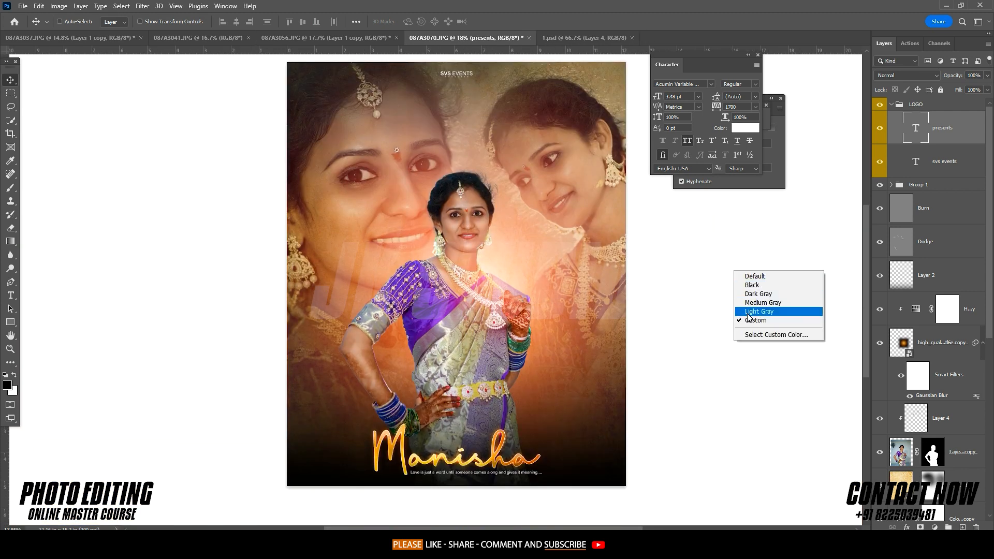
pyautogui.click(750, 320)
pyautogui.rightClick(655, 272)
pyautogui.click(673, 294)
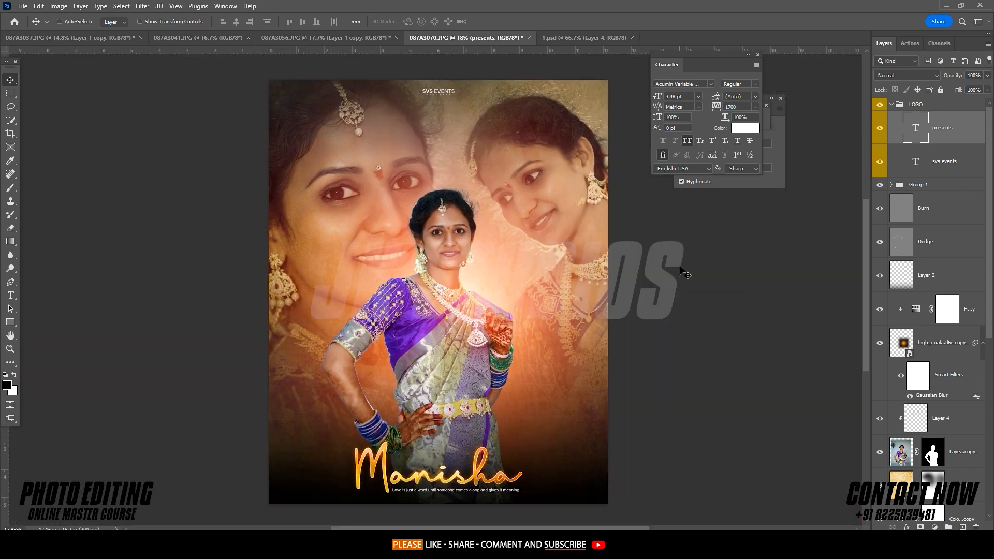
pyautogui.rightClick(680, 270)
pyautogui.click(704, 302)
pyautogui.click(914, 104)
pyautogui.hotkey('ctrl', 't')
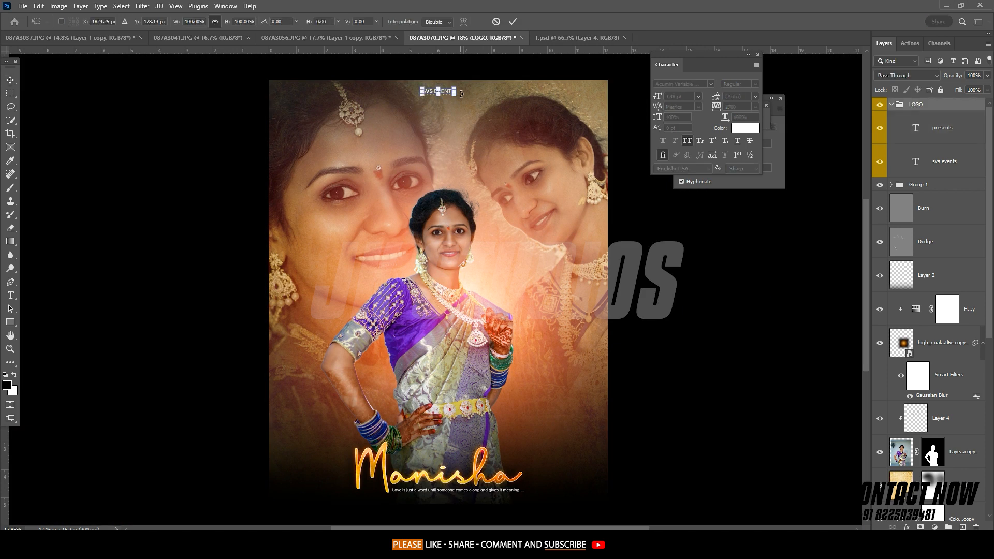
pyautogui.click(511, 22)
pyautogui.rightClick(738, 332)
pyautogui.click(761, 362)
pyautogui.rightClick(693, 307)
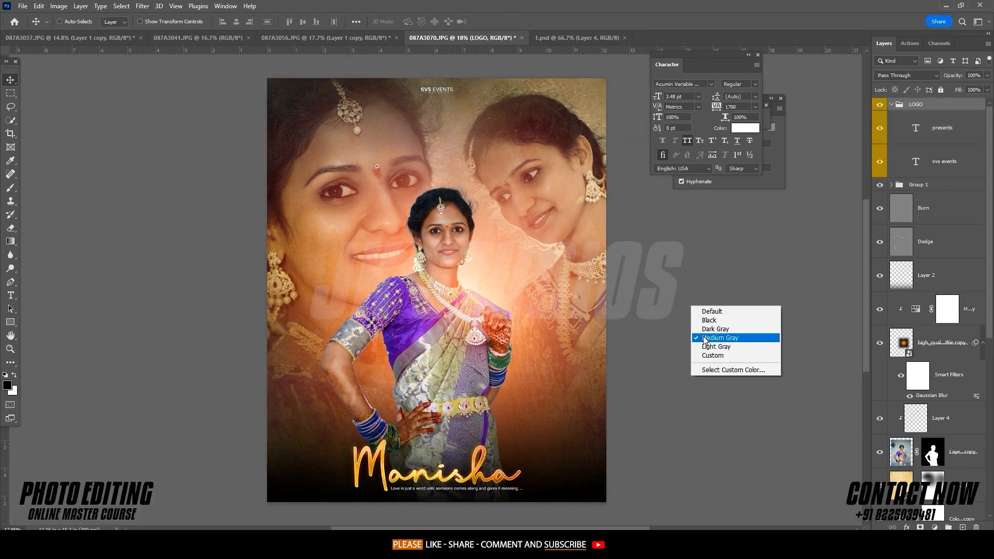
pyautogui.click(713, 356)
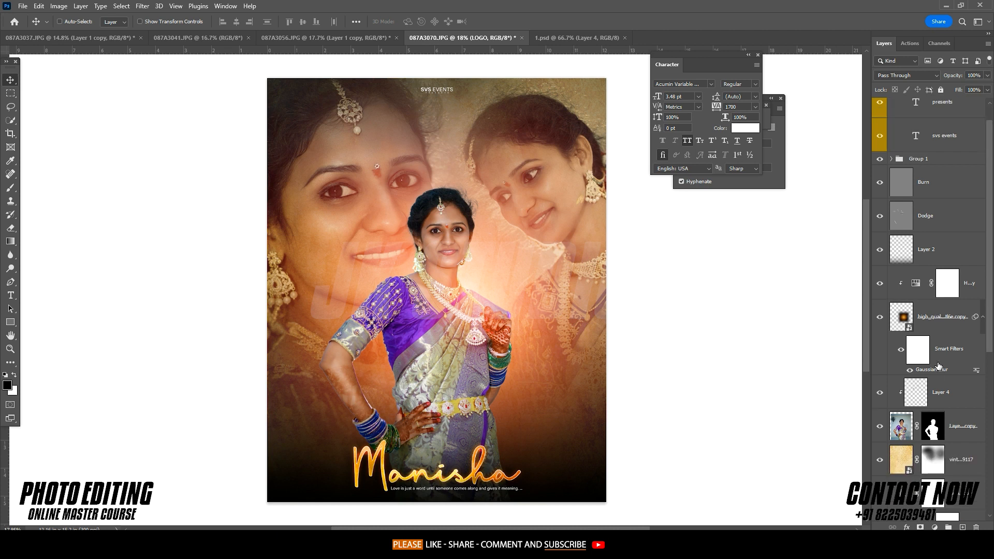
# Step: Add a Levels adjustment above Layer 4, clipped to the central portrait, with the white output level at 202
pyautogui.click(943, 427)
pyautogui.scroll(-1, 938, 429)
pyautogui.click(934, 527)
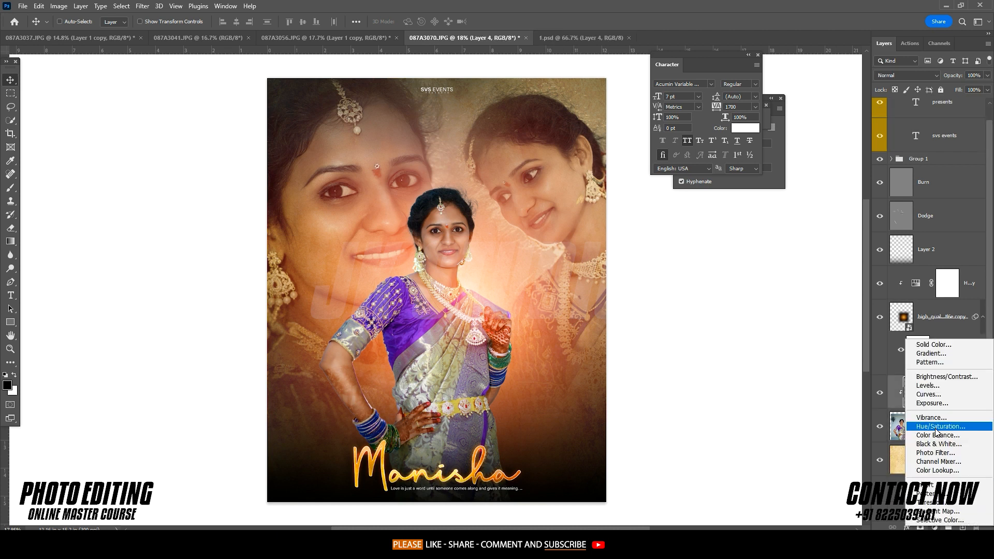
pyautogui.click(927, 385)
pyautogui.moveTo(592, 111); pyautogui.dragTo(853, 114)
pyautogui.moveTo(865, 257); pyautogui.dragTo(844, 259)
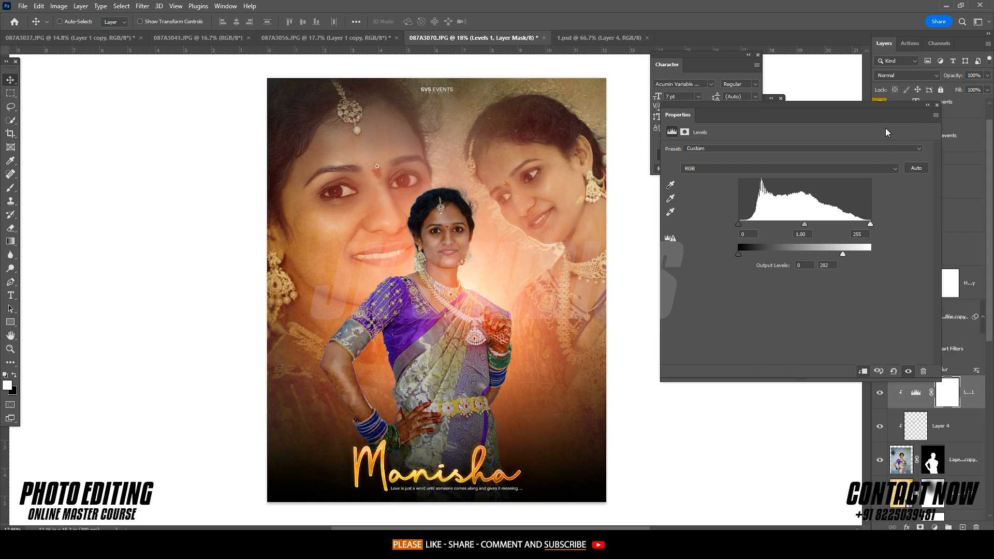
# Step: Paint the Levels mask black at 100% opacity and flow over the central portrait's face, chest and raised hand
pyautogui.click(927, 105)
pyautogui.press('b')
pyautogui.moveTo(453, 269); pyautogui.dragTo(531, 233)
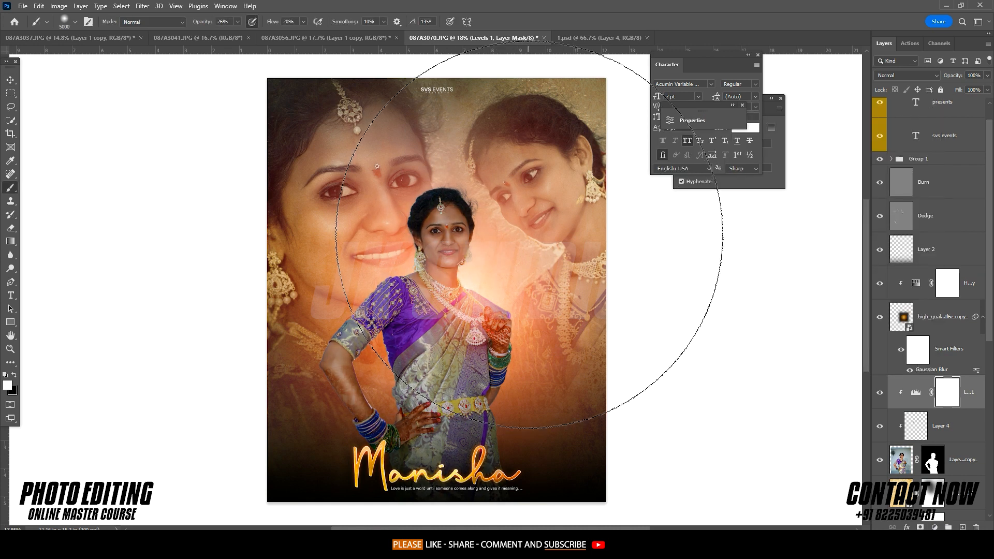
pyautogui.press('x')
pyautogui.press('[')
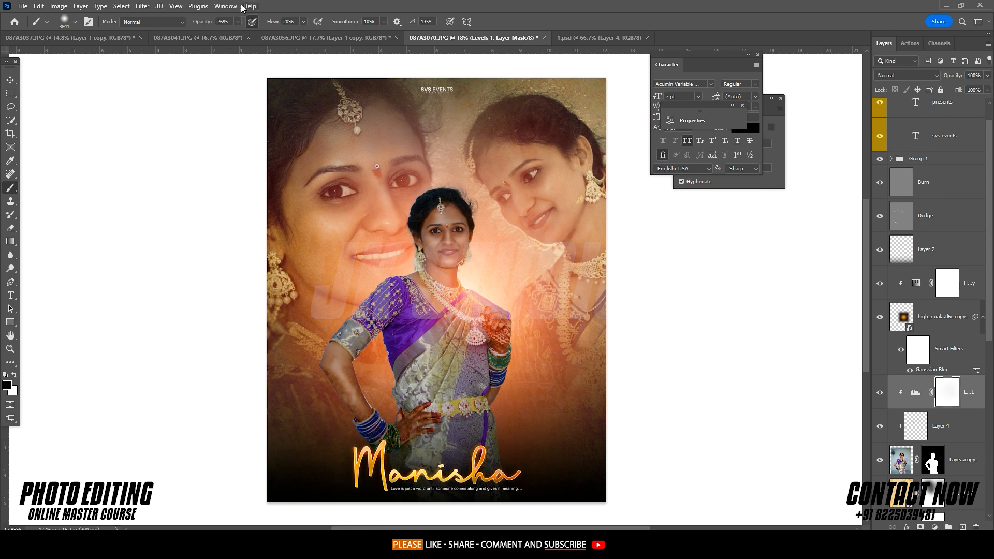
pyautogui.moveTo(277, 23); pyautogui.dragTo(334, 27)
pyautogui.moveTo(200, 24); pyautogui.dragTo(254, 26)
pyautogui.moveTo(439, 259); pyautogui.dragTo(413, 262)
pyautogui.click(444, 288)
pyautogui.click(502, 254)
pyautogui.moveTo(527, 320); pyautogui.dragTo(488, 322)
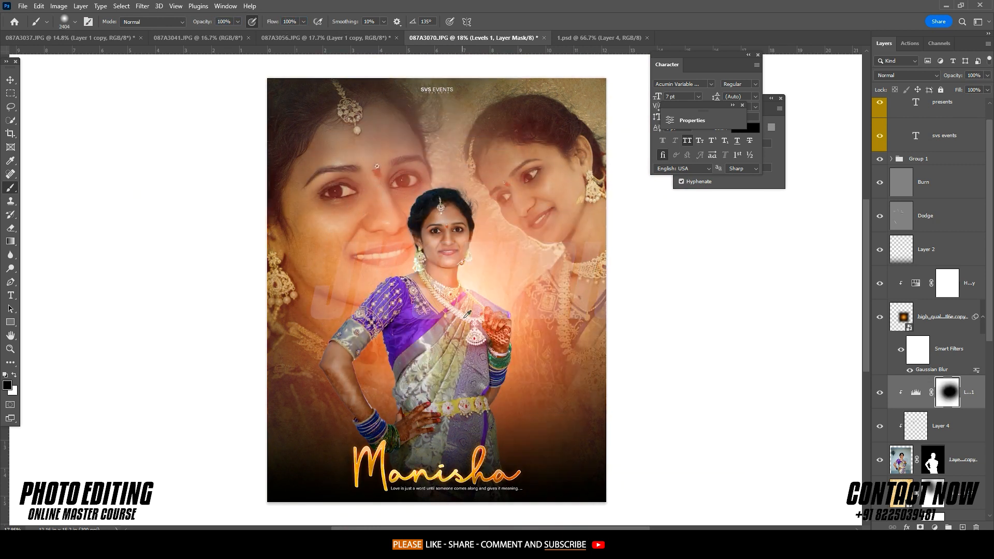
# Step: Refine the Levels mask around the bent arm and waist with alternating black and white brush strokes
pyautogui.moveTo(409, 379)
pyautogui.mouseDown()
pyautogui.moveTo(362, 381)
pyautogui.moveTo(393, 392)
pyautogui.mouseUp()
pyautogui.moveTo(388, 370)
pyautogui.mouseDown()
pyautogui.moveTo(365, 374)
pyautogui.moveTo(385, 399)
pyautogui.mouseUp()
pyautogui.click(358, 383)
pyautogui.click(377, 400)
pyautogui.press('x')
pyautogui.click(311, 394)
pyautogui.moveTo(348, 429); pyautogui.dragTo(367, 415)
pyautogui.press('x')
pyautogui.click(358, 389)
pyautogui.press('x')
pyautogui.click(322, 380)
pyautogui.moveTo(358, 367)
pyautogui.mouseDown()
pyautogui.moveTo(380, 367)
pyautogui.moveTo(357, 366)
pyautogui.mouseUp()
pyautogui.press('x')
pyautogui.click(360, 391)
pyautogui.moveTo(446, 349); pyautogui.dragTo(493, 352)
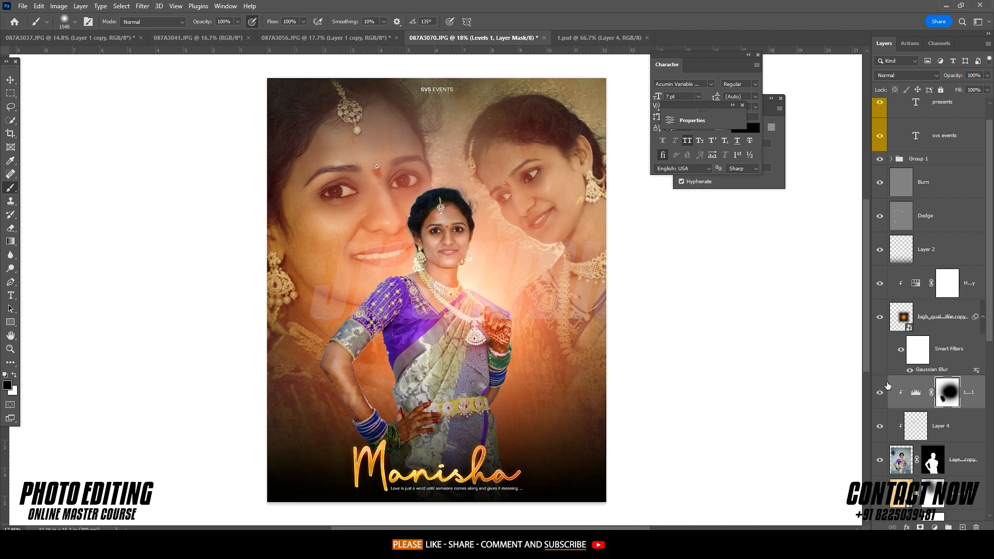
# Step: Compare the central portrait with the Levels adjustment hidden and shown
pyautogui.click(877, 396)
pyautogui.click(877, 396)
pyautogui.click(877, 395)
pyautogui.click(877, 395)
pyautogui.click(877, 395)
pyautogui.click(877, 395)
# Step: Paint white on the Levels mask over the sleeve, waist and lower saree to restore the darkening there
pyautogui.moveTo(433, 313); pyautogui.dragTo(436, 313)
pyautogui.press('x')
pyautogui.moveTo(353, 266); pyautogui.dragTo(348, 271)
pyautogui.click(355, 265)
pyautogui.moveTo(422, 369)
pyautogui.mouseDown()
pyautogui.moveTo(402, 374)
pyautogui.moveTo(421, 376)
pyautogui.mouseUp()
pyautogui.click(404, 372)
pyautogui.moveTo(448, 435); pyautogui.dragTo(449, 439)
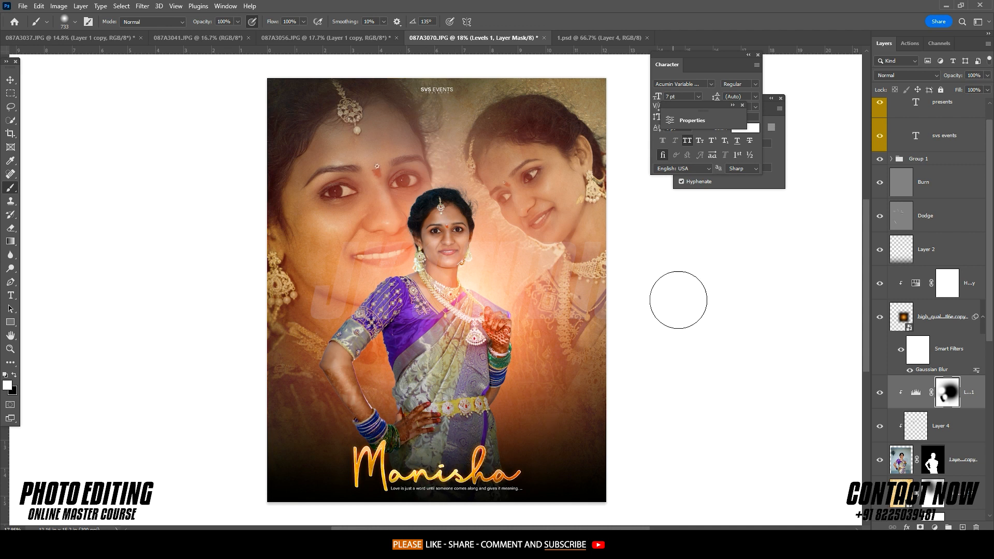
# Step: Check the poster against the white surround and switch the area around the canvas to medium gray
pyautogui.rightClick(682, 321)
pyautogui.click(703, 372)
pyautogui.moveTo(569, 369); pyautogui.dragTo(549, 368)
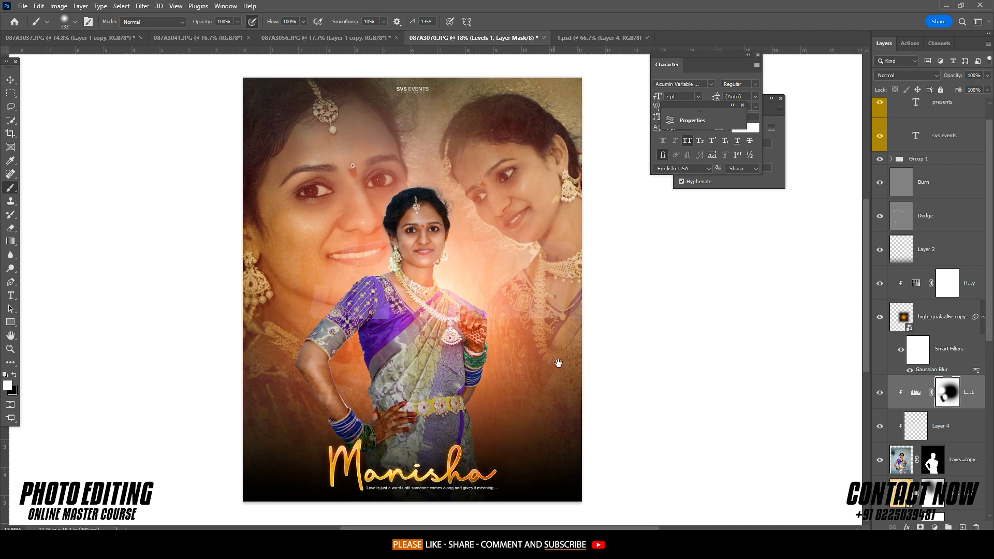
pyautogui.rightClick(648, 336)
pyautogui.click(668, 368)
# Step: Set the whole SVS EVENTS title to the Semibold style of Acumin Variable Concept
pyautogui.scroll(1, 959, 178)
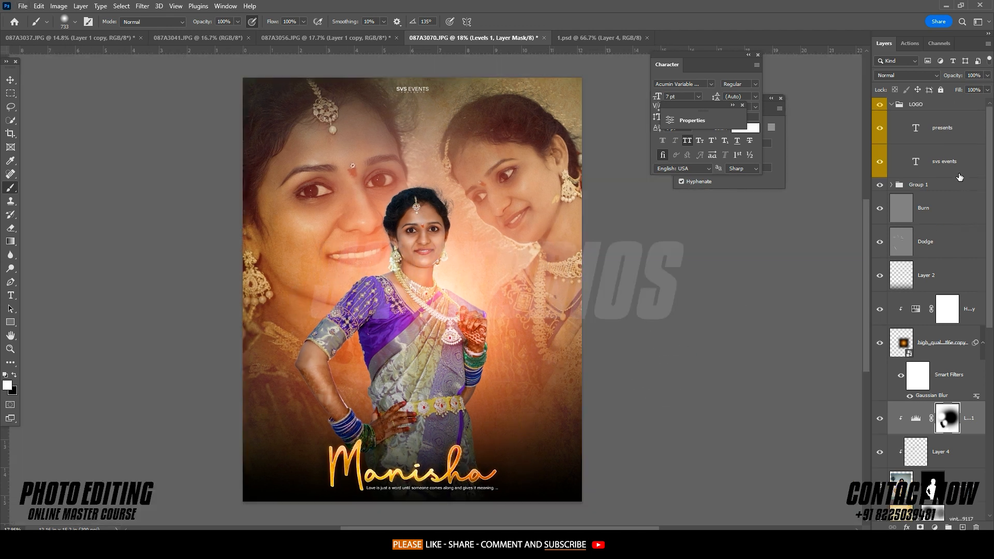
pyautogui.click(919, 157)
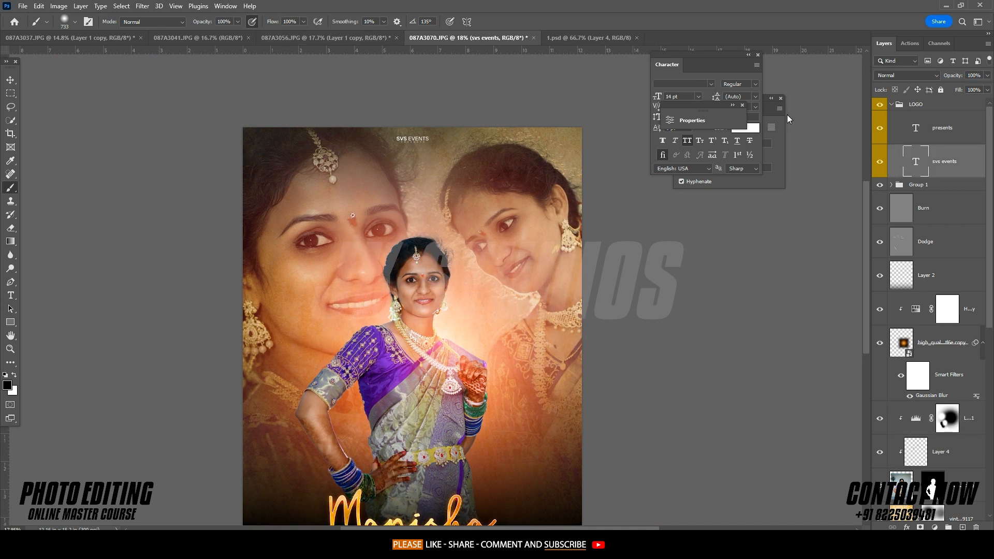
pyautogui.click(753, 87)
pyautogui.click(849, 545)
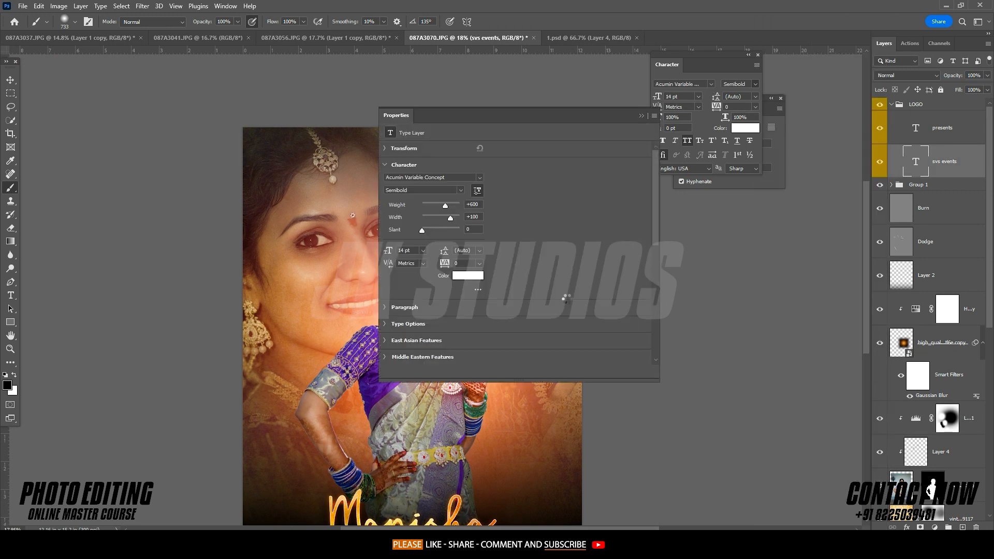
pyautogui.click(643, 115)
pyautogui.scroll(12, 414, 139)
pyautogui.moveTo(362, 131); pyautogui.dragTo(384, 157)
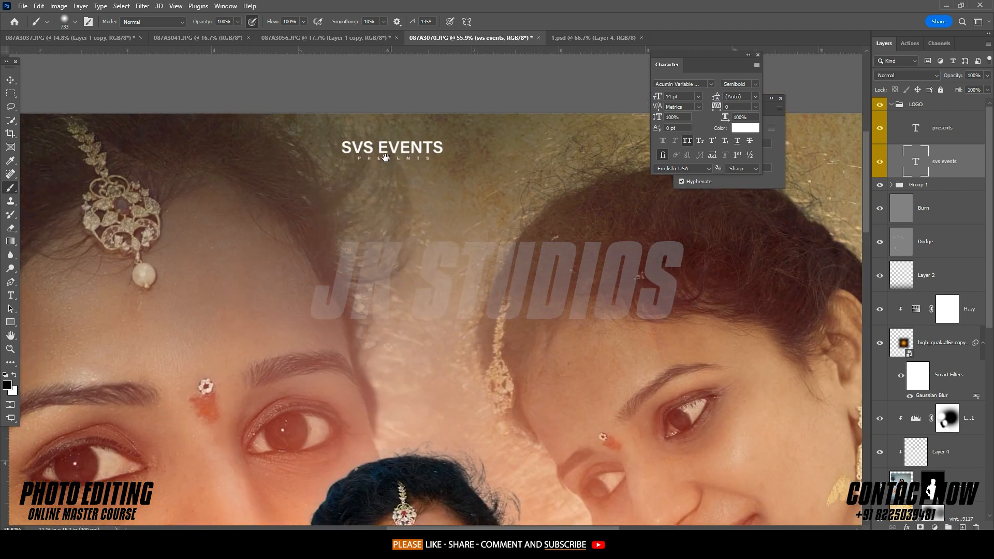
pyautogui.scroll(1, 384, 157)
# Step: Try to change the font size and typeface of the PRESENTS line
pyautogui.click(932, 139)
pyautogui.click(886, 134)
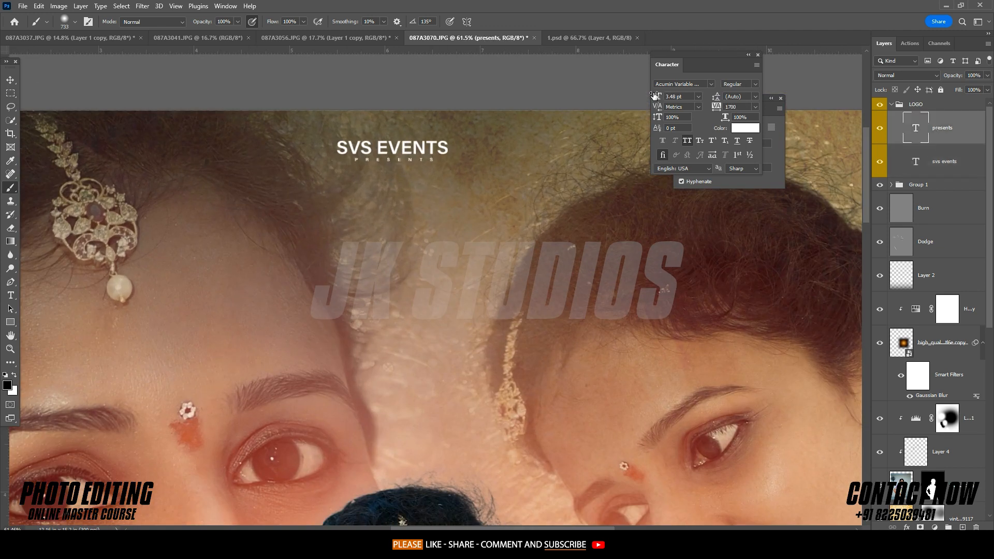
pyautogui.click(659, 98)
pyautogui.press('BackSpace')
pyautogui.press('Return')
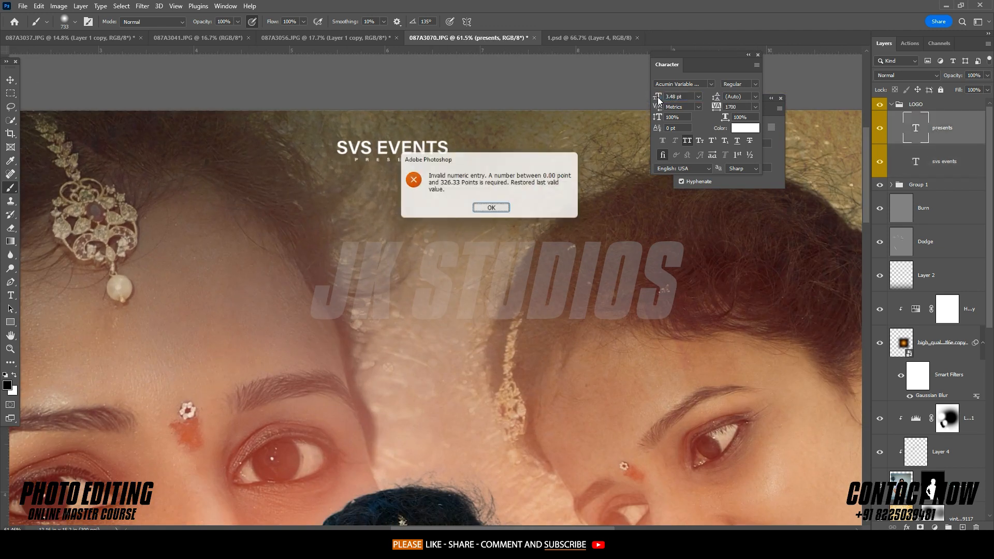
pyautogui.click(503, 212)
pyautogui.click(712, 85)
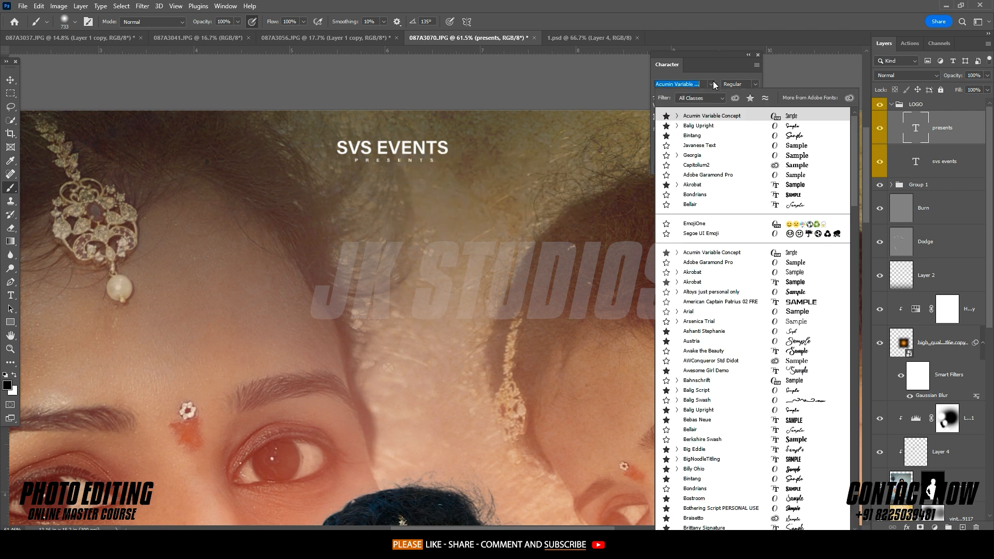
pyautogui.click(808, 254)
pyautogui.press('v')
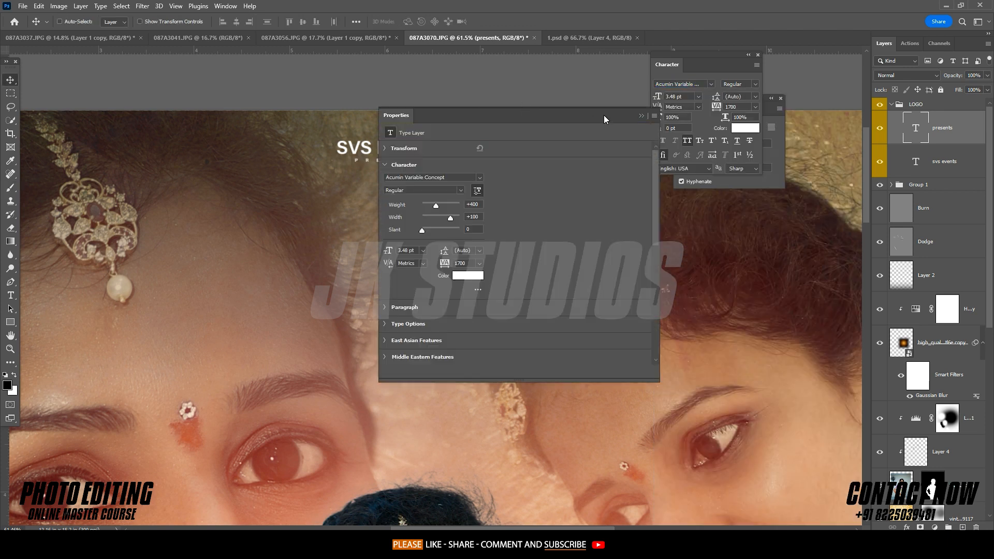
pyautogui.click(643, 115)
# Step: Set the PRESENTS line's tracking to 880 and enlarge it to 4.88 pt beneath the SVS EVENTS title
pyautogui.moveTo(716, 107); pyautogui.dragTo(695, 107)
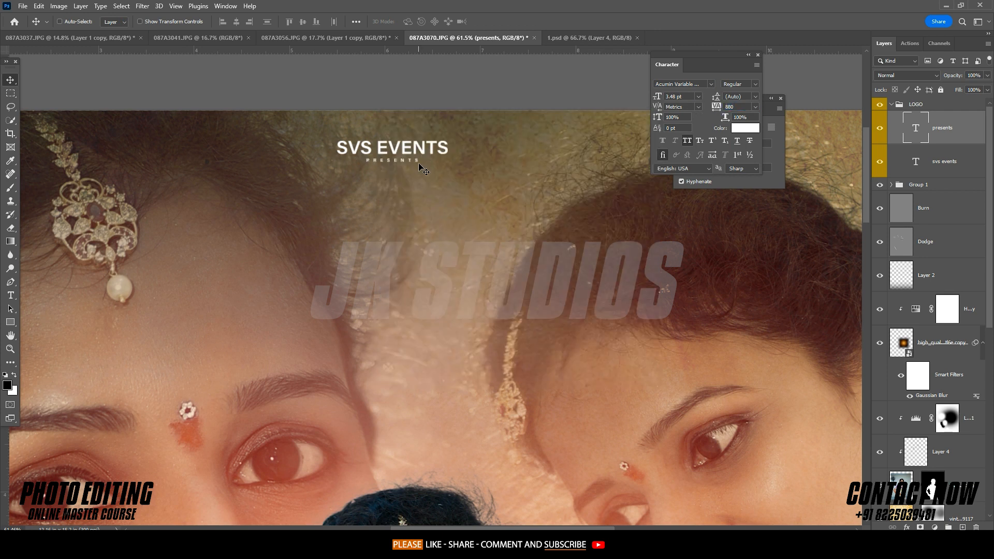
pyautogui.hotkey('ctrl', 't')
pyautogui.press('Return')
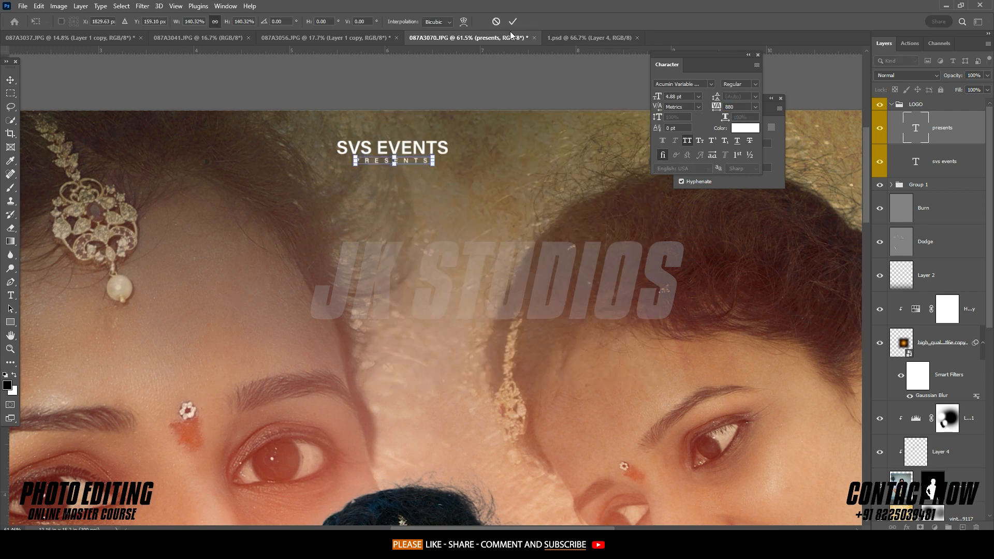
pyautogui.hotkey('ctrl', '0')
pyautogui.scroll(1, 460, 232)
pyautogui.moveTo(495, 302); pyautogui.dragTo(489, 355)
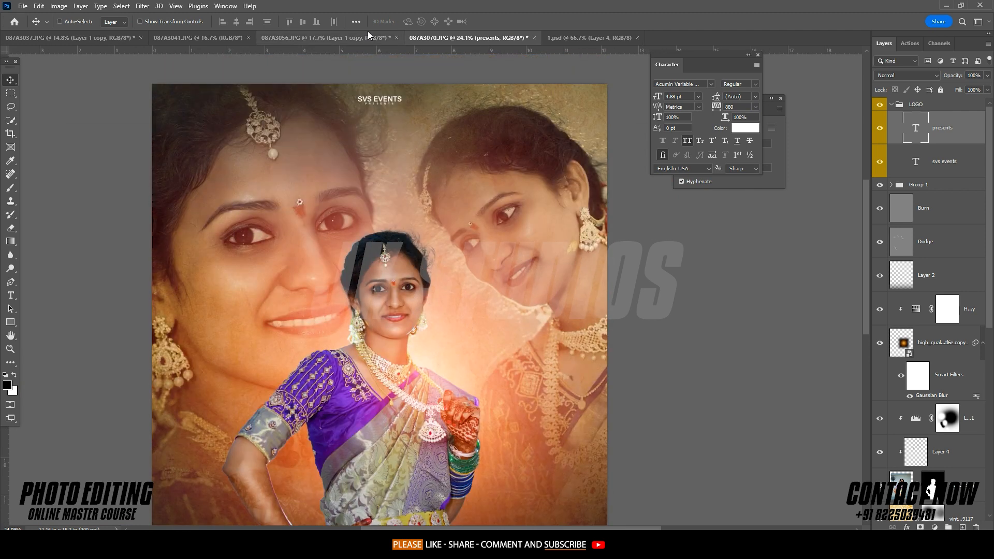
pyautogui.scroll(8, 371, 120)
pyautogui.scroll(1, 374, 187)
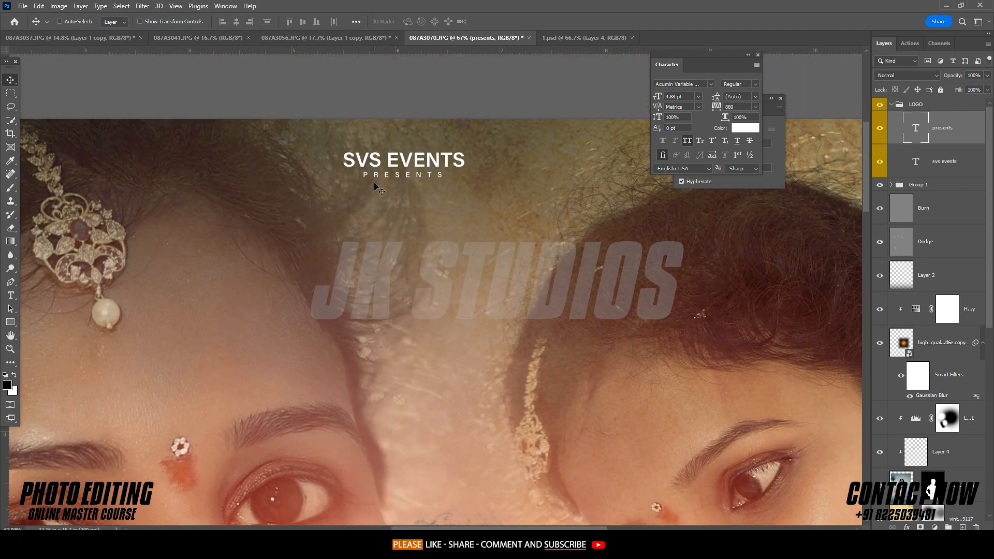
pyautogui.hotkey('ctrl', '0')
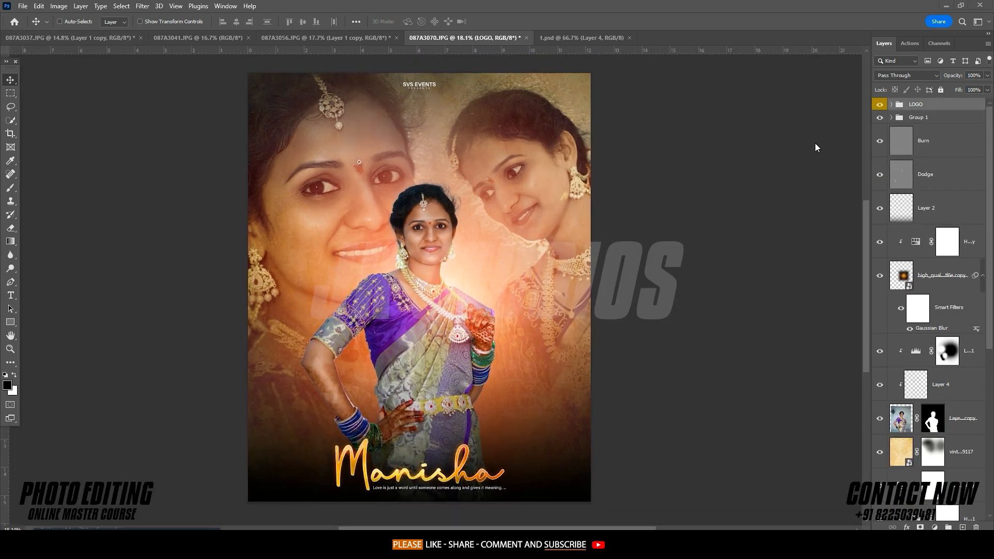
# Step: Nudge the LOGO group slightly up toward the poster's top edge and set the canvas surround to the custom white
pyautogui.hotkey('shift', 'Up')
pyautogui.hotkey('shift', 'Up')
pyautogui.hotkey('shift', 'Up')
pyautogui.rightClick(677, 202)
pyautogui.click(691, 251)
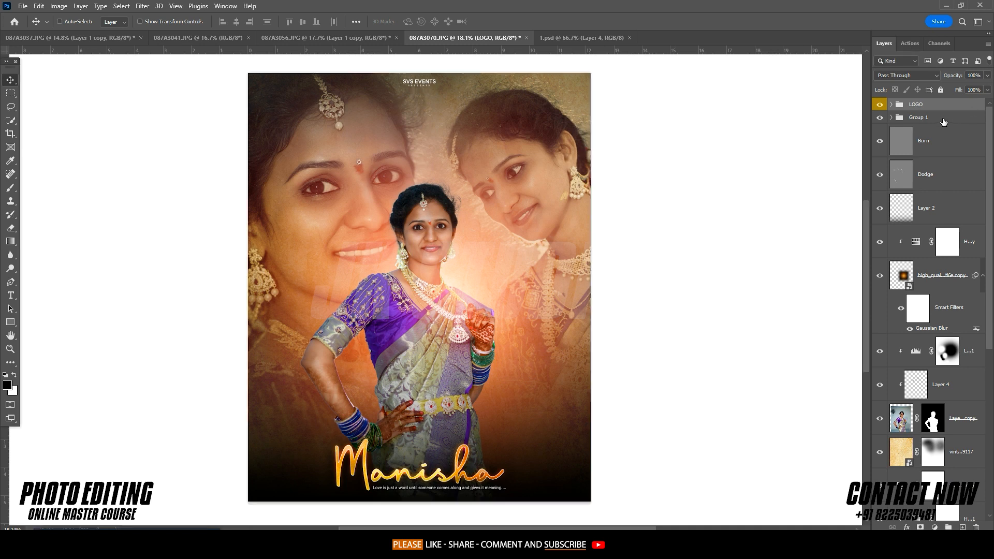
# Step: Nudge Group 1, holding the name title and quote, slightly down and give the group a yellow colour label
pyautogui.click(940, 120)
pyautogui.hotkey('shift', 'Down')
pyautogui.hotkey('shift', 'Down')
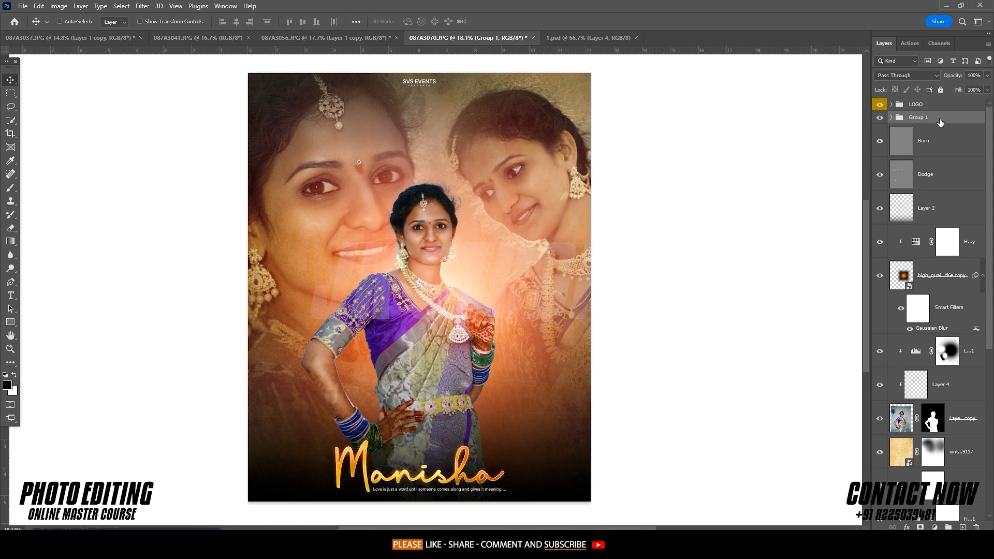
pyautogui.click(880, 118)
pyautogui.click(879, 118)
pyautogui.rightClick(879, 118)
pyautogui.click(903, 165)
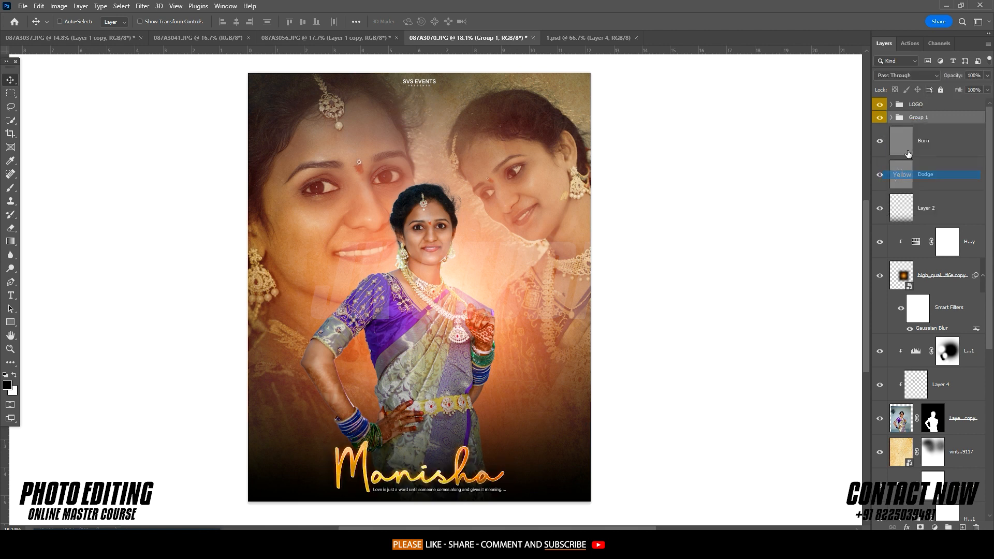
# Step: Give Group 1 a green colour label and rename it as Main Titel
pyautogui.rightClick(879, 118)
pyautogui.click(899, 186)
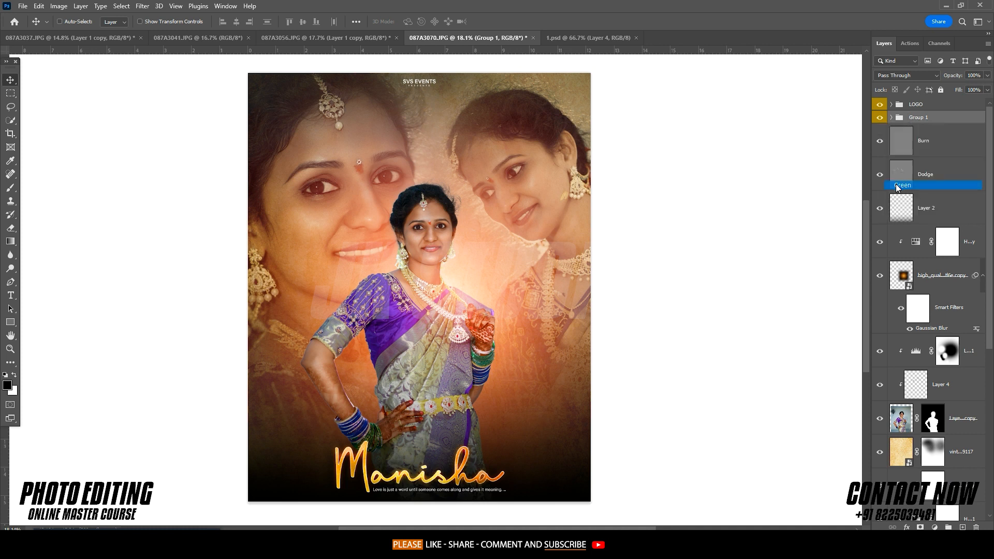
pyautogui.doubleClick(906, 118)
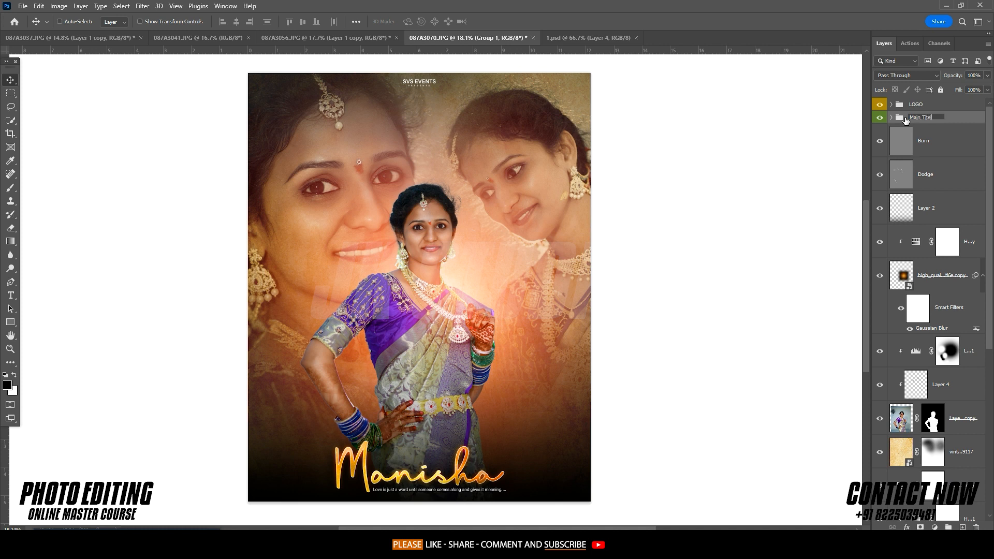
pyautogui.write('Main Titel')
pyautogui.click(959, 120)
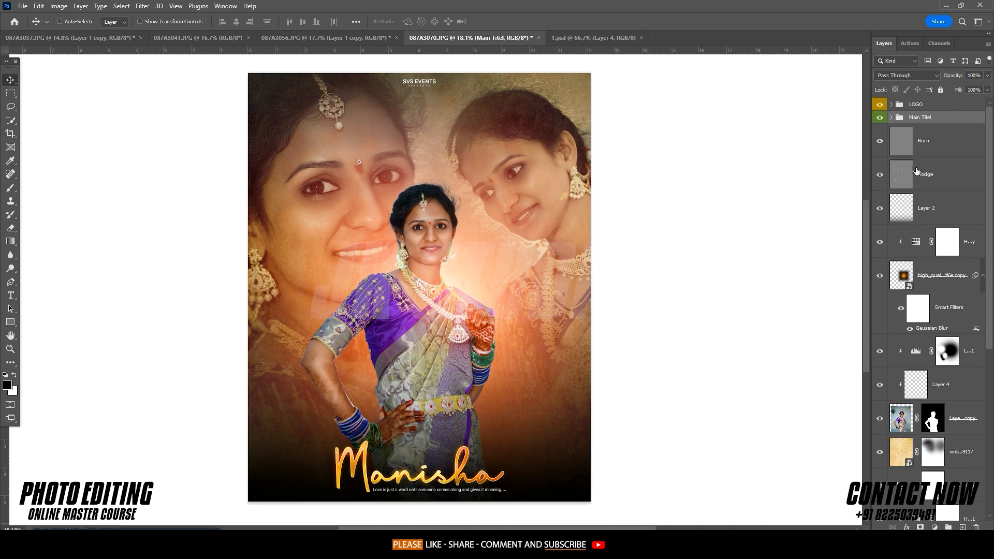
# Step: Hide the LOGO and Main Titel groups and stamp all visible layers into a new layer above Burn
pyautogui.rightClick(732, 198)
pyautogui.click(758, 245)
pyautogui.moveTo(878, 119); pyautogui.dragTo(879, 104)
pyautogui.click(916, 140)
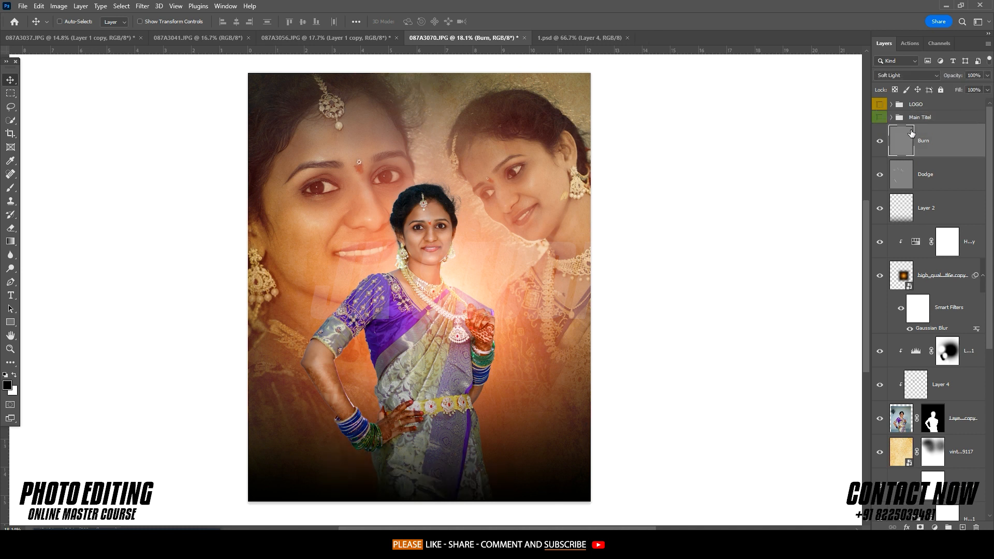
pyautogui.hotkey('ctrl', 'shift', 'alt', 'e')
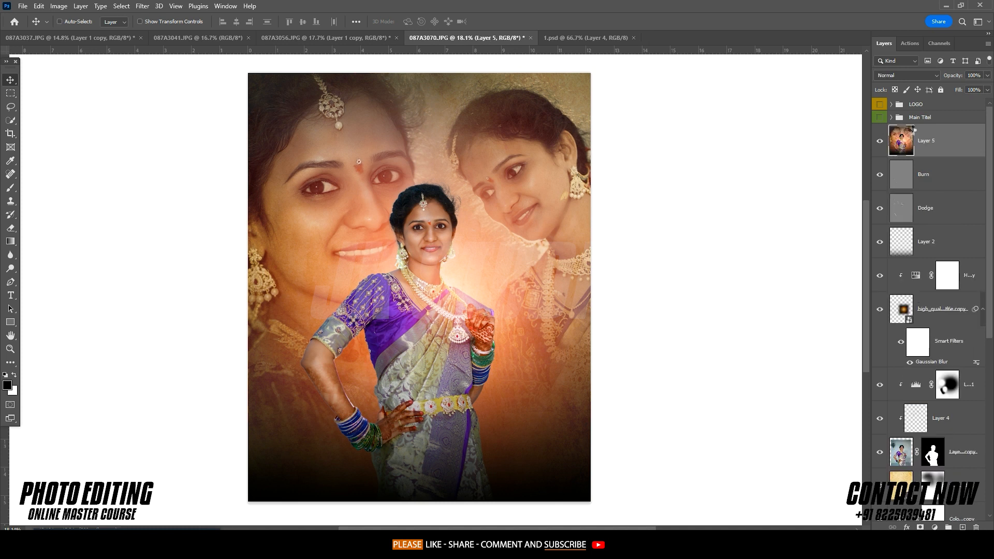
# Step: Open the stamped layer in the Camera Raw filter, compare the JK Studios 30 preset, and apply JK Studios 008
pyautogui.hotkey('ctrl', 'shift', 'a')
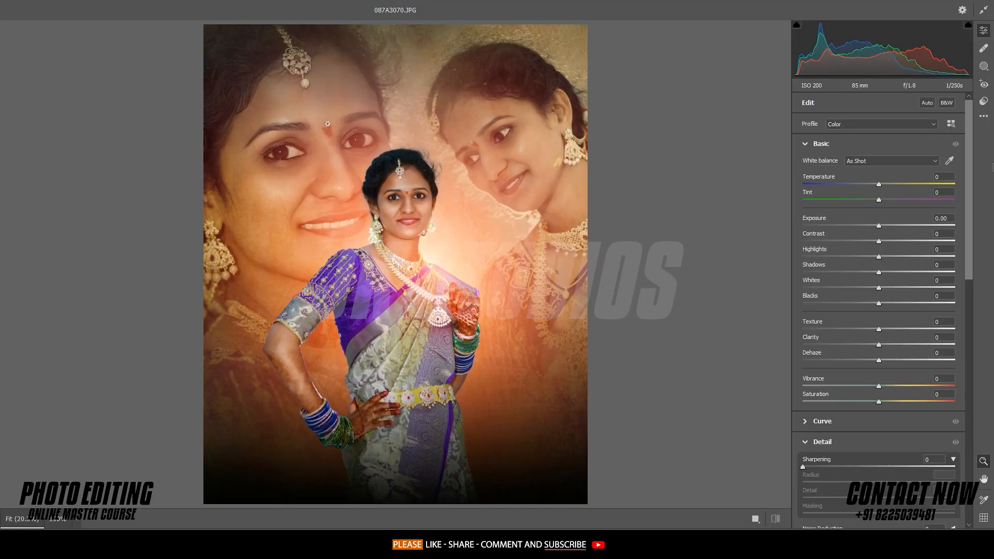
pyautogui.click(984, 101)
pyautogui.click(838, 244)
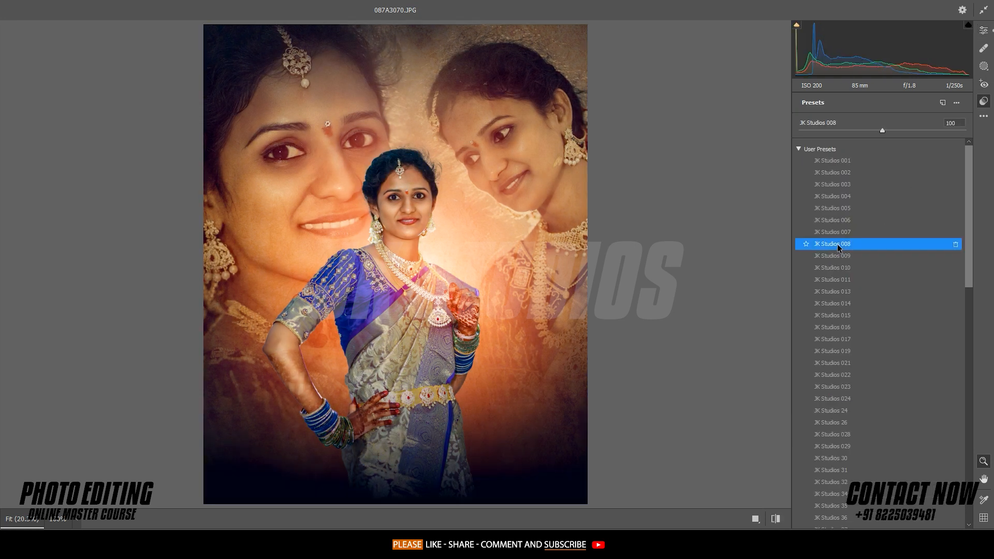
pyautogui.scroll(-5, 846, 254)
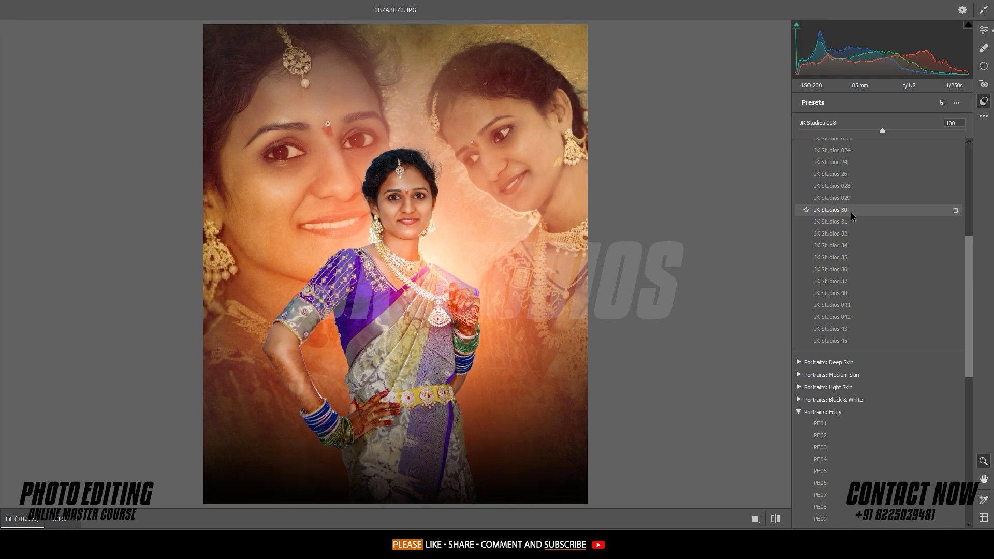
pyautogui.click(851, 211)
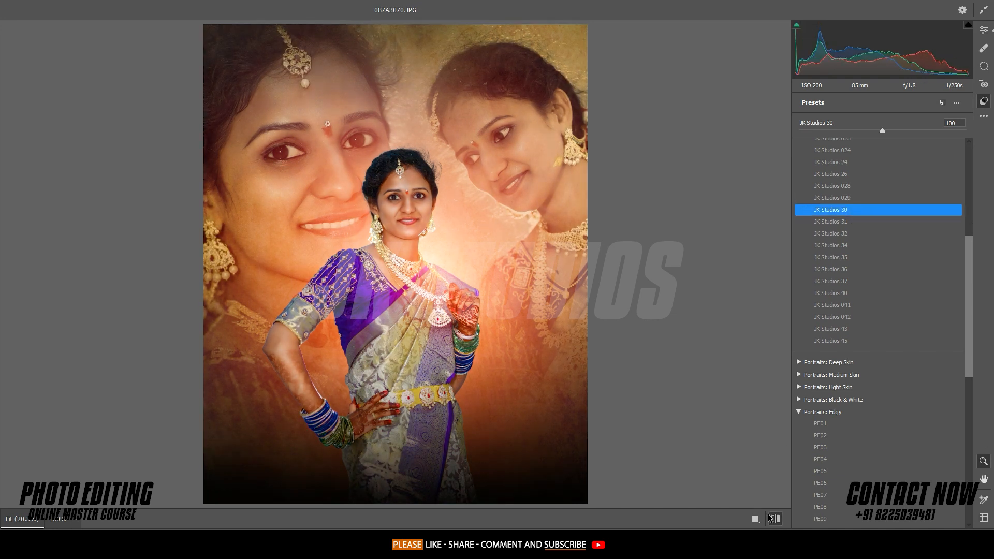
pyautogui.scroll(4, 857, 270)
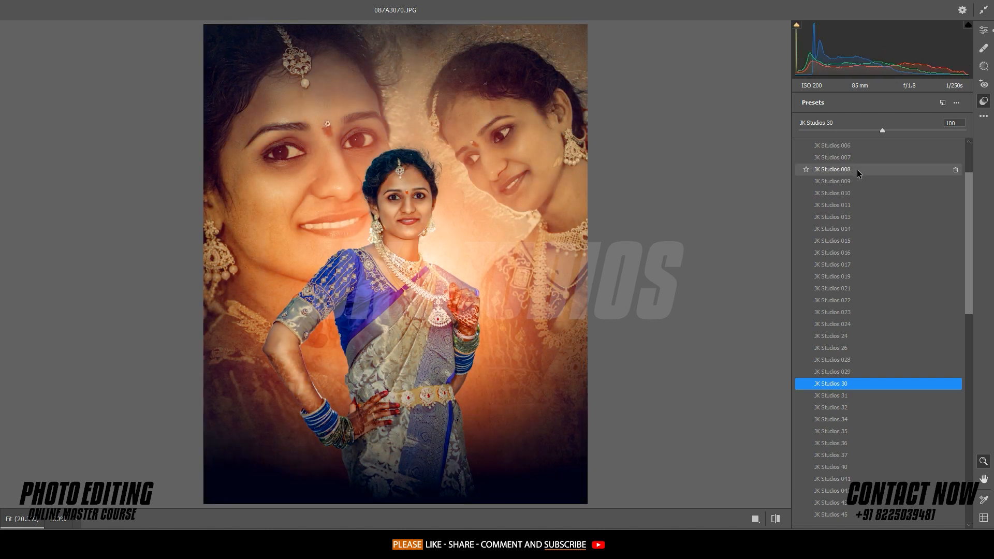
pyautogui.click(856, 170)
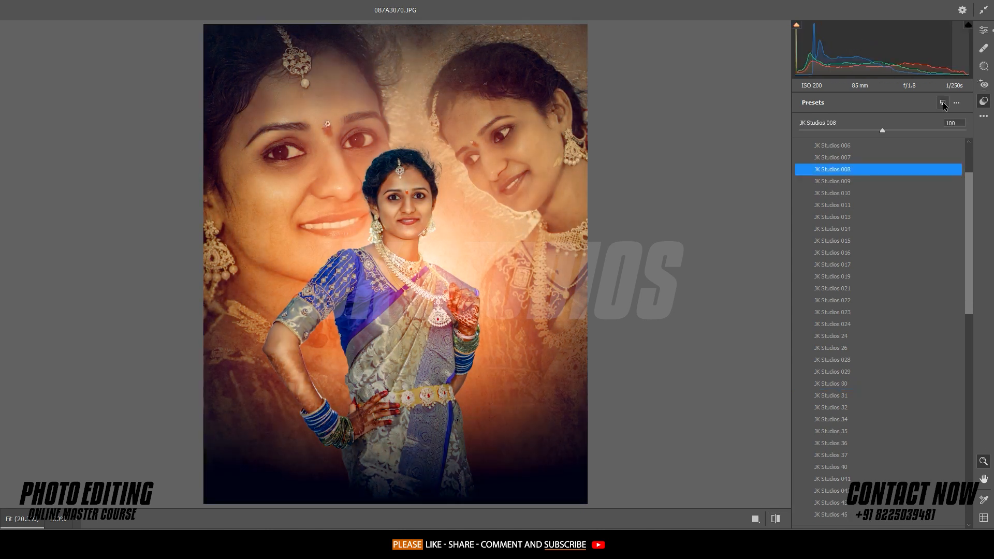
# Step: Fine-tune the preset's basic adjustments with Clarity +6, Blacks -23, Dehaze +2 and Vibrance +7
pyautogui.click(942, 103)
pyautogui.moveTo(892, 346); pyautogui.dragTo(883, 346)
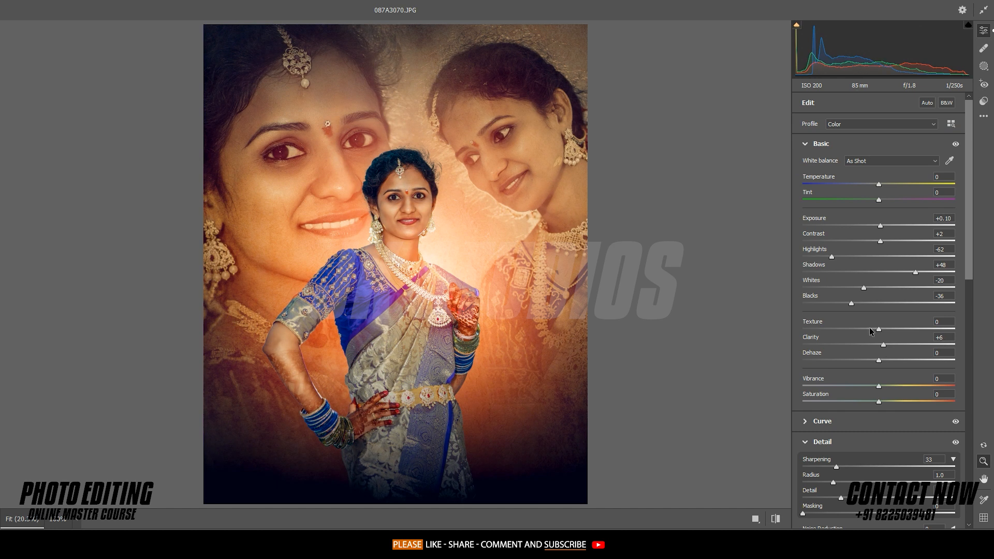
pyautogui.moveTo(852, 304); pyautogui.dragTo(860, 303)
pyautogui.doubleClick(882, 226)
pyautogui.moveTo(878, 360); pyautogui.dragTo(884, 386)
# Step: Set the sharpening Masking to 23, and Noise Reduction and Color Noise Reduction to 12 each
pyautogui.scroll(-3, 874, 362)
pyautogui.moveTo(802, 327); pyautogui.dragTo(822, 370)
pyautogui.scroll(-2, 637, 313)
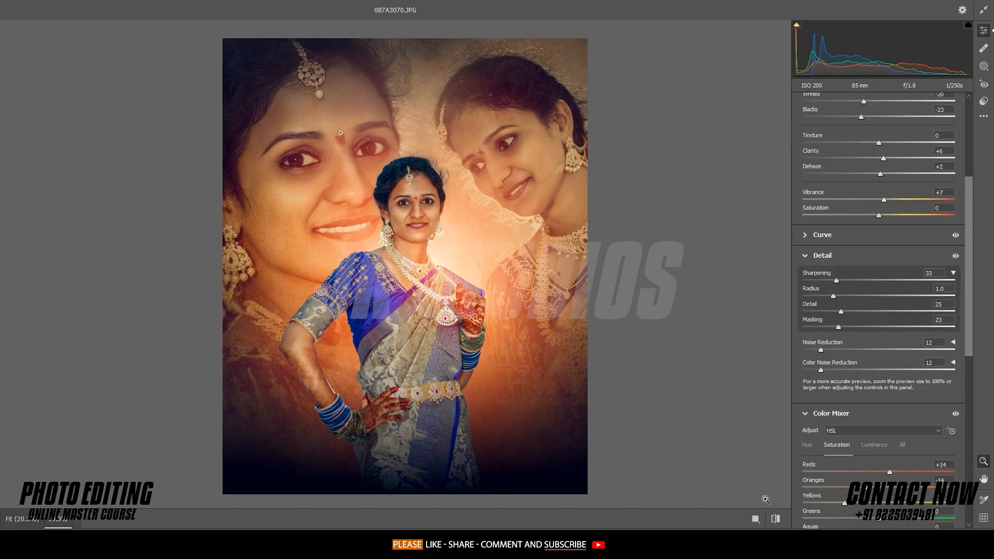
# Step: Compare the portrait before and after the Camera Raw grading, and apply the filter to the stamped layer
pyautogui.click(775, 522)
pyautogui.click(773, 523)
pyautogui.click(773, 523)
pyautogui.click(773, 523)
pyautogui.click(774, 523)
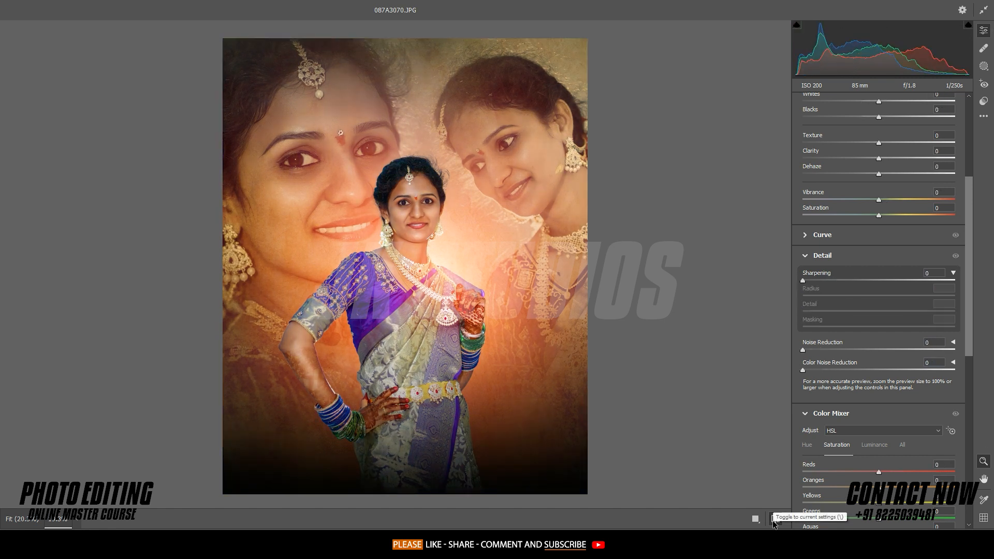
pyautogui.click(774, 523)
pyautogui.moveTo(431, 188); pyautogui.dragTo(500, 177)
pyautogui.scroll(-6, 502, 177)
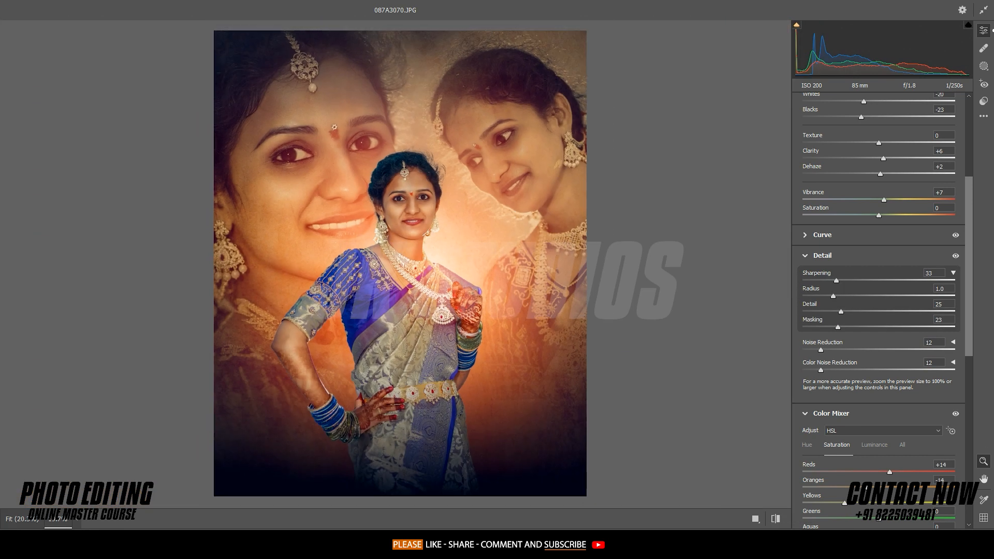
pyautogui.click(942, 544)
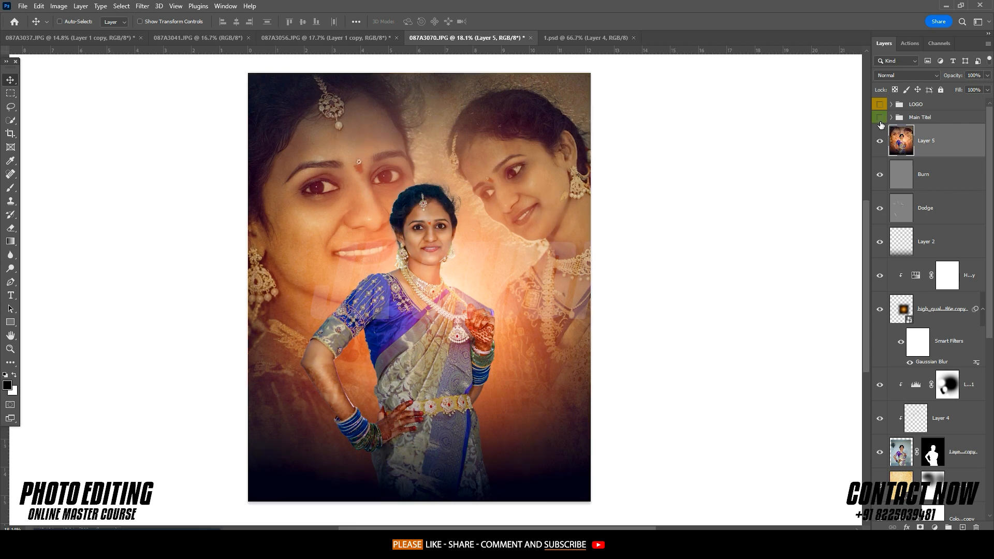
# Step: Show the Main Titel and LOGO groups again and switch the canvas surround to a gray shade
pyautogui.click(880, 117)
pyautogui.click(880, 104)
pyautogui.rightClick(676, 211)
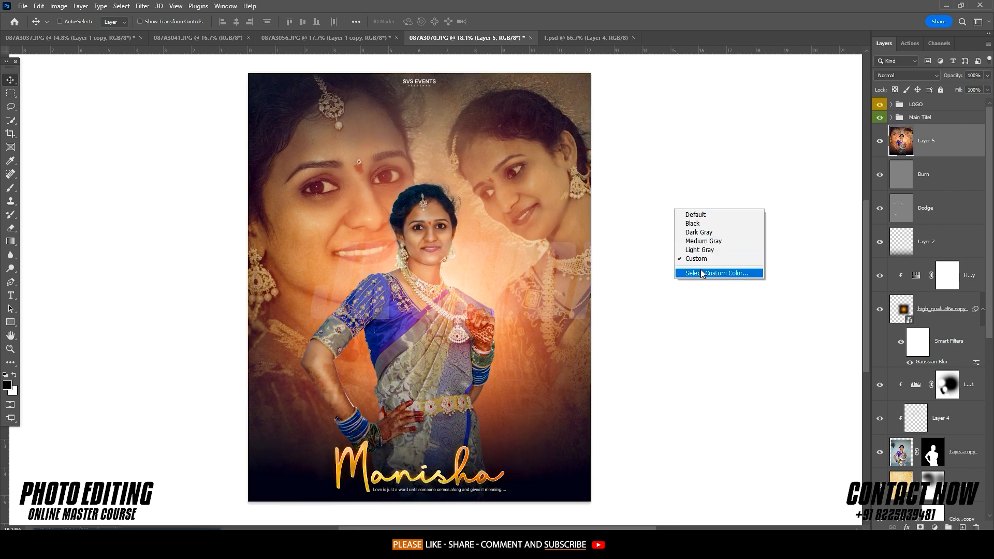
pyautogui.click(703, 240)
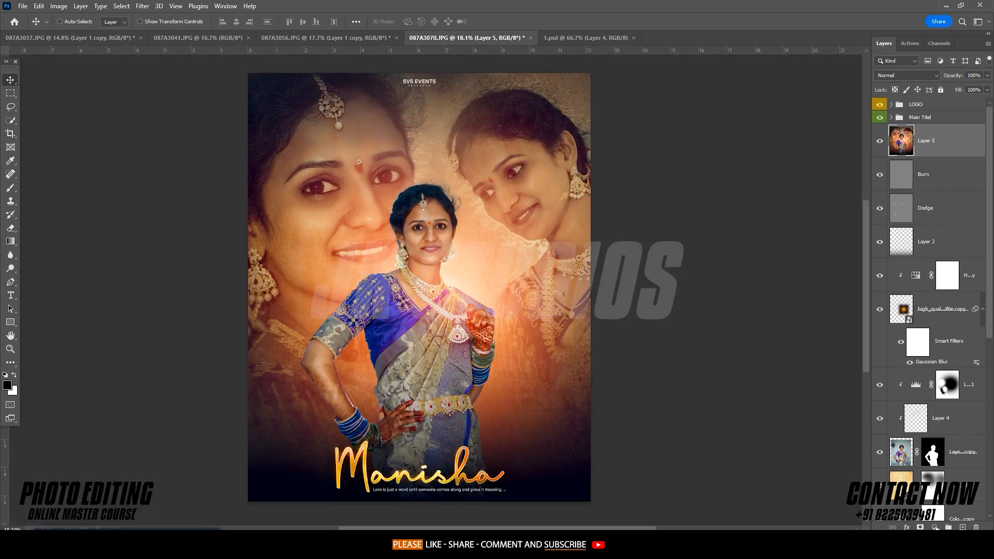
# Step: Add a Curves adjustment layer above Layer 5 and apply its Auto correction
pyautogui.click(936, 528)
pyautogui.click(932, 396)
pyautogui.click(732, 119)
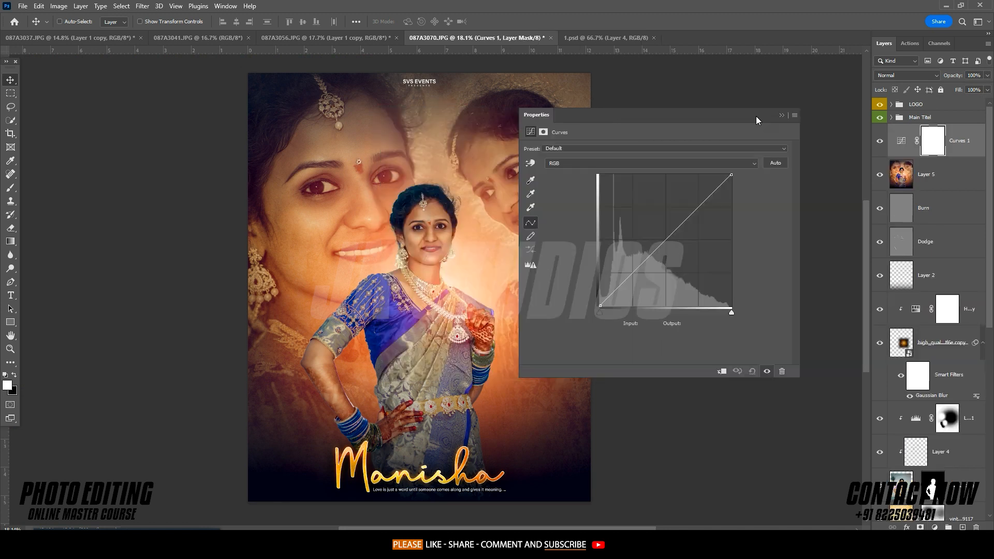
pyautogui.moveTo(756, 120); pyautogui.dragTo(846, 120)
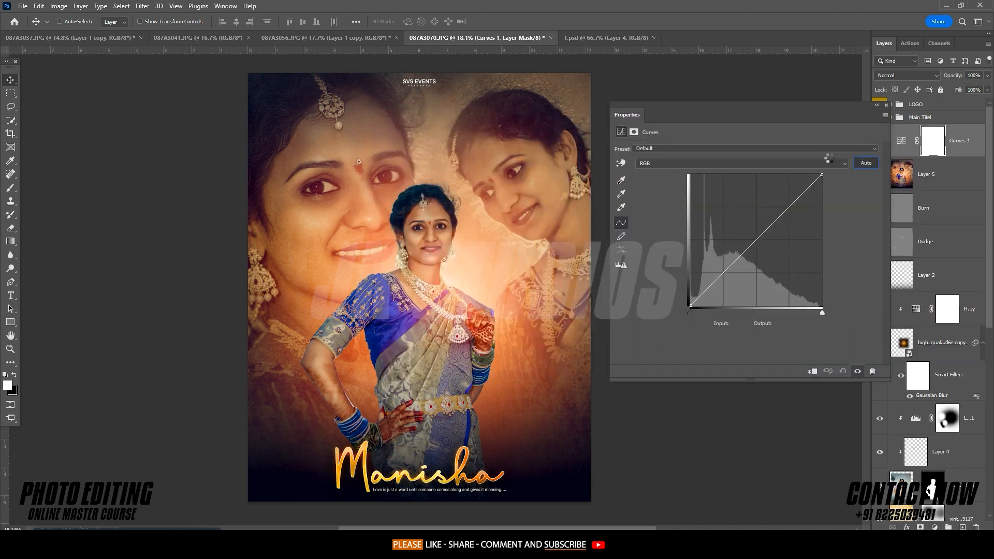
# Step: Lower the Curves layer's opacity to 24% and set the canvas surround back to the custom white
pyautogui.click(988, 76)
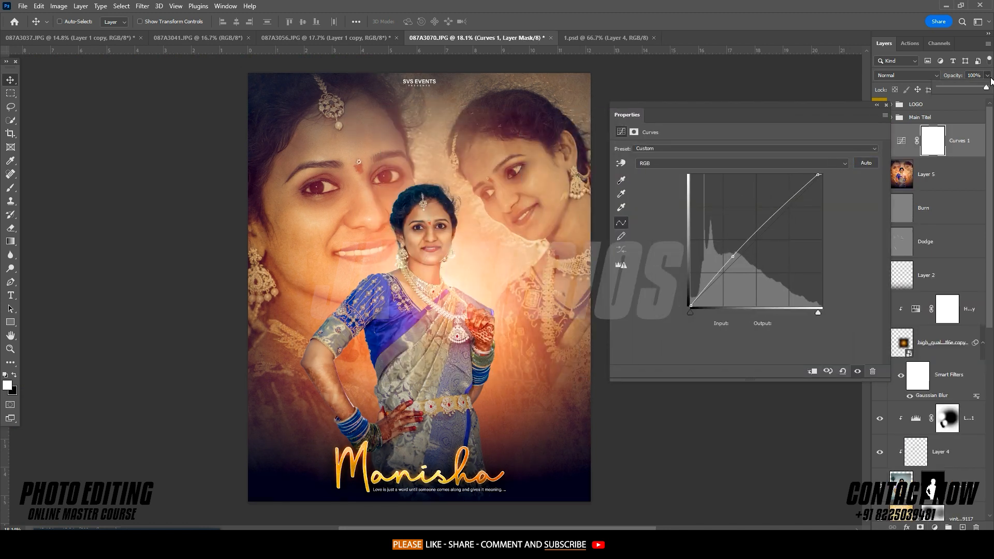
pyautogui.moveTo(966, 92); pyautogui.dragTo(949, 92)
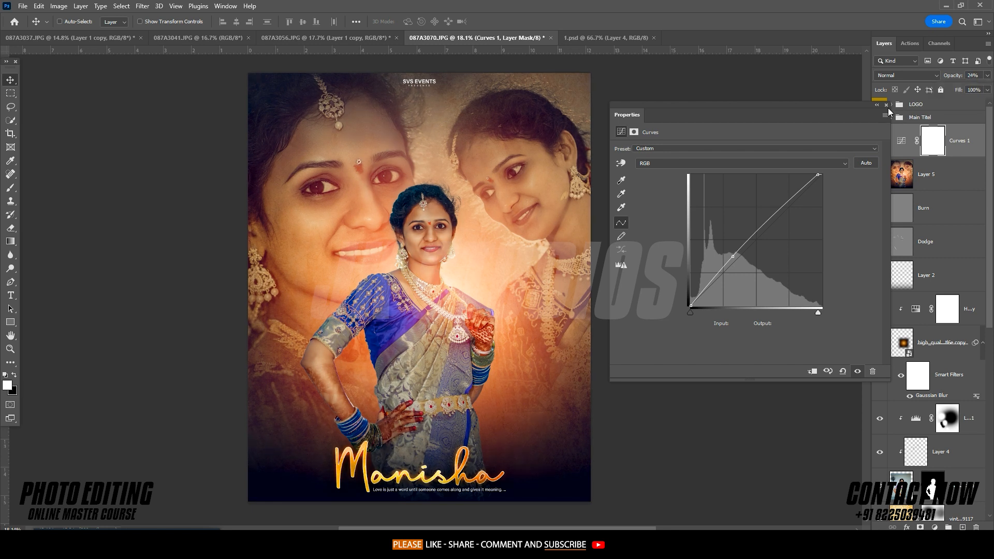
pyautogui.click(886, 106)
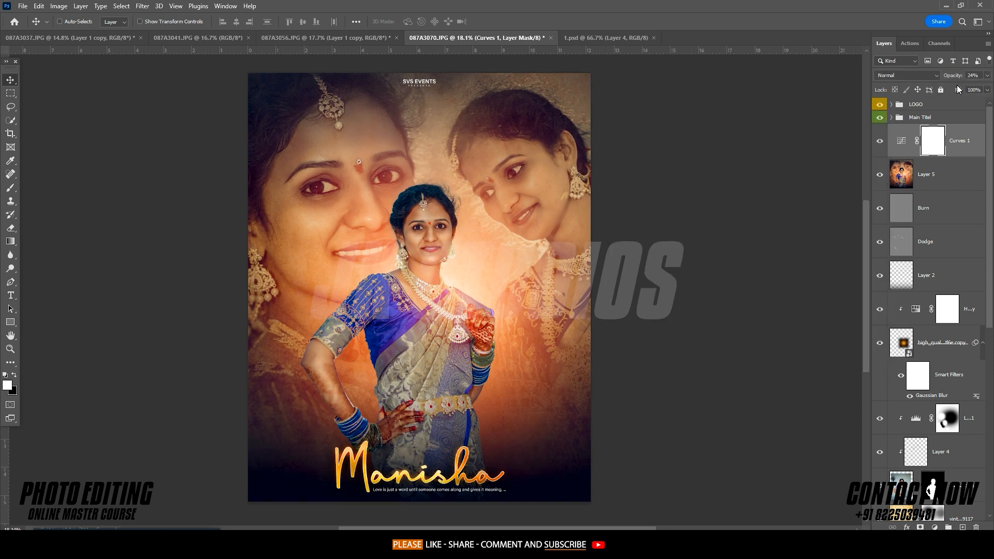
pyautogui.rightClick(673, 222)
pyautogui.click(694, 271)
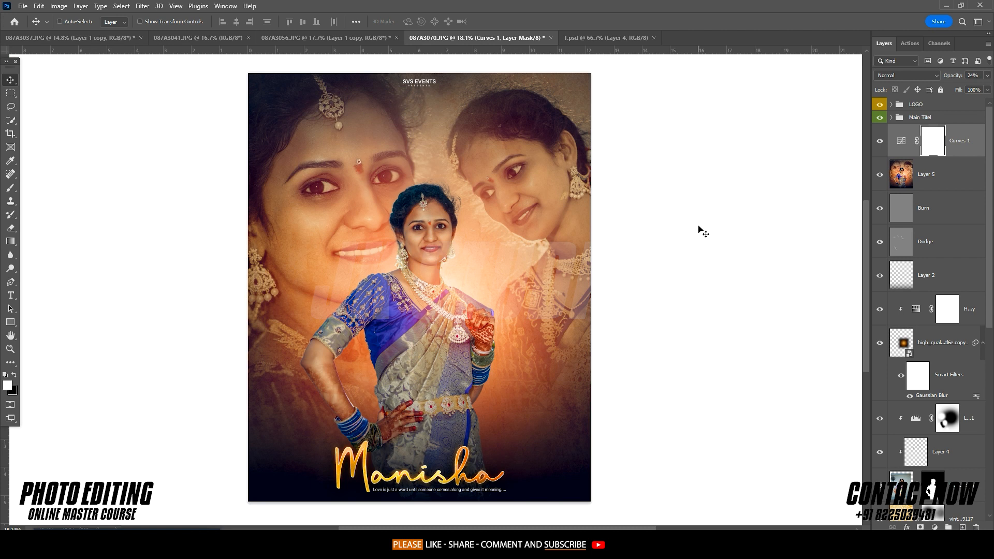